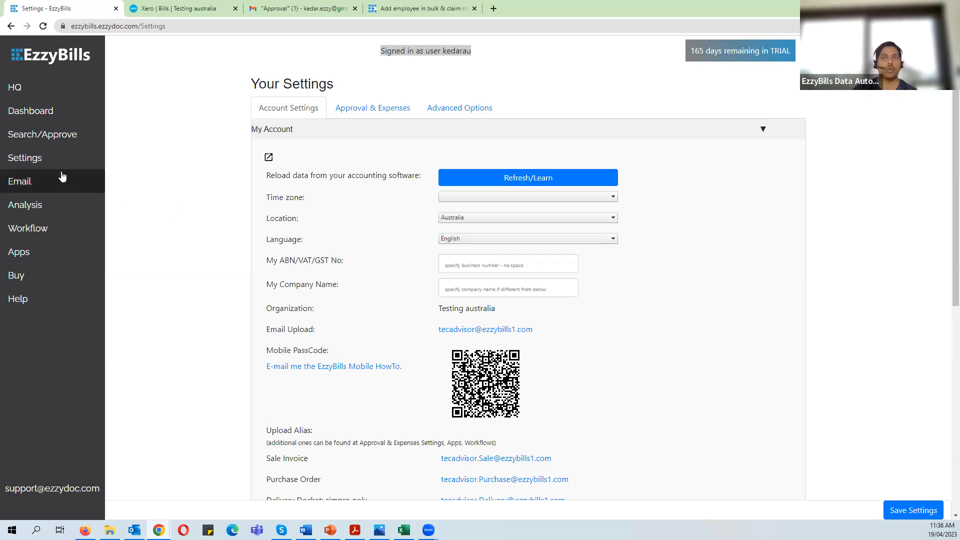
# - Reload Your Settings and bring up Approval & Expenses with its List of Users/Approvers
pyautogui.click(62, 162)
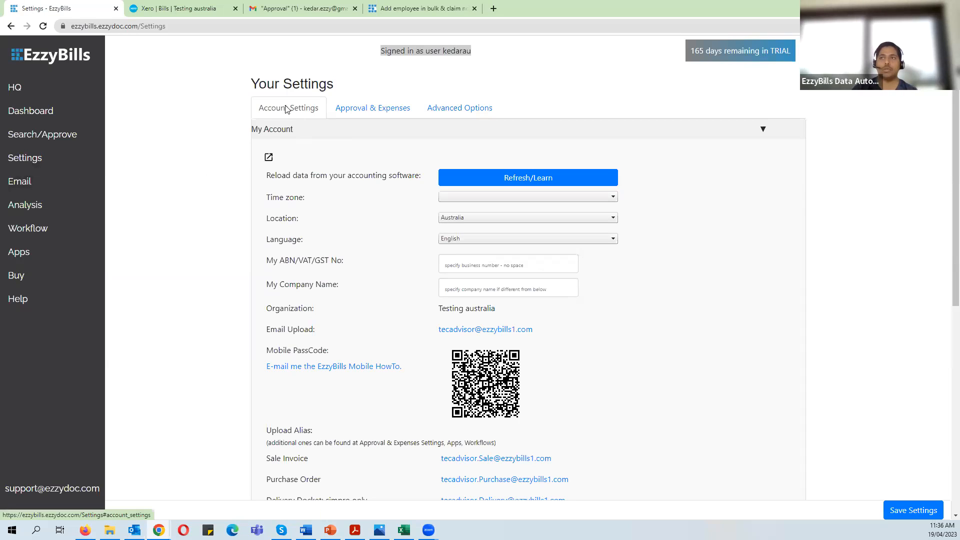
pyautogui.click(376, 110)
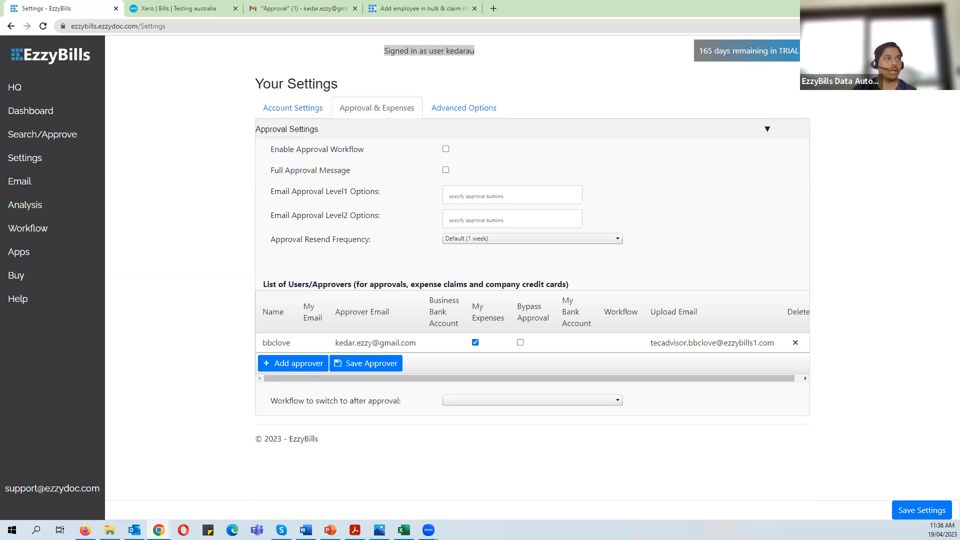
pyautogui.moveTo(263, 284); pyautogui.dragTo(351, 283)
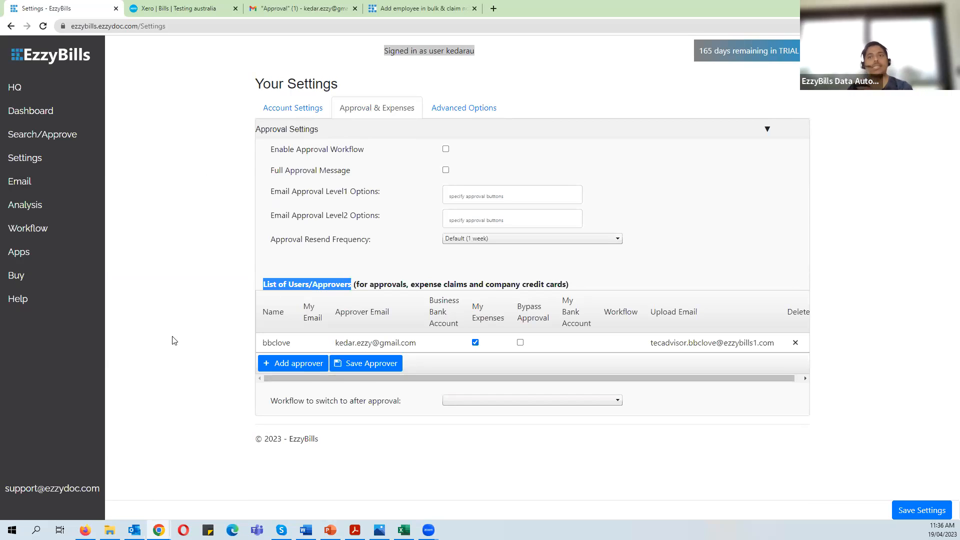
pyautogui.click(185, 327)
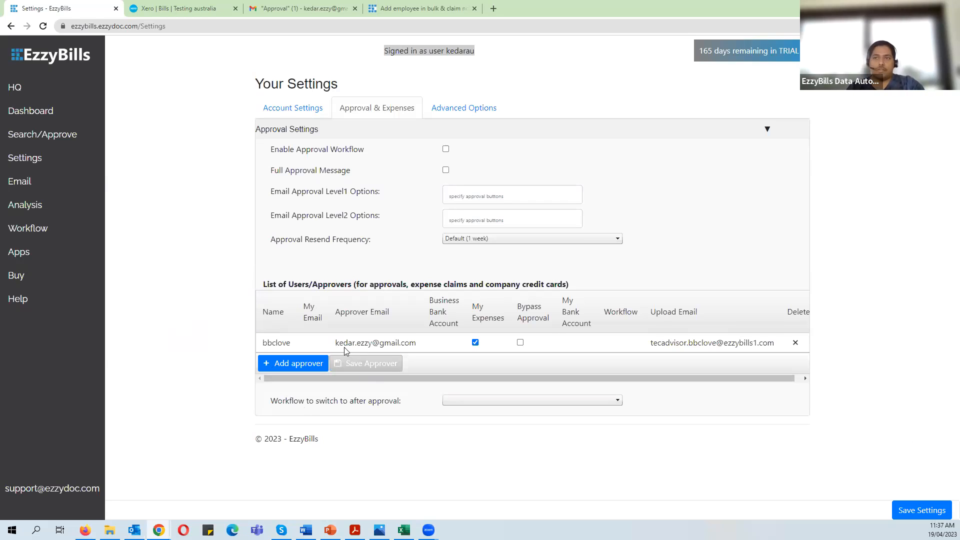
pyautogui.moveTo(273, 284); pyautogui.dragTo(439, 287)
pyautogui.click(204, 297)
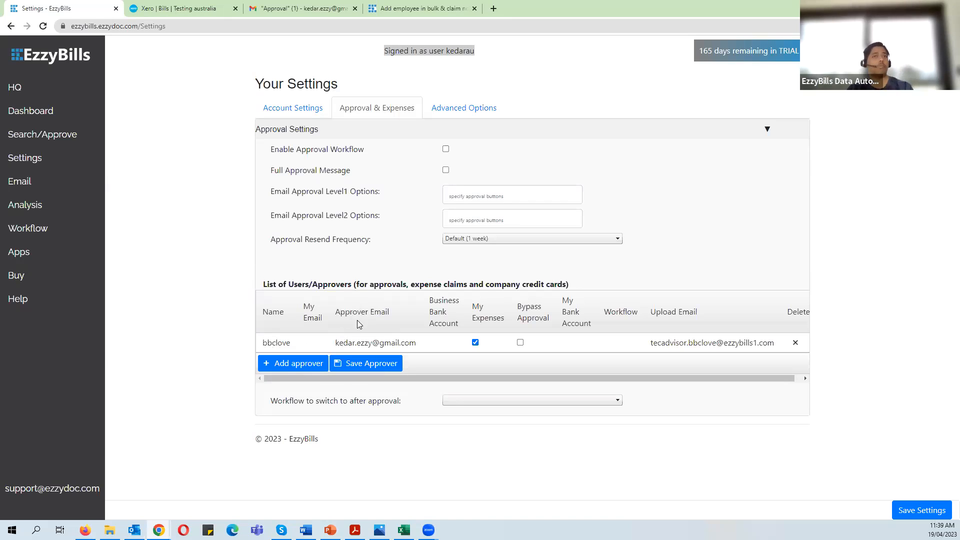
pyautogui.click(271, 369)
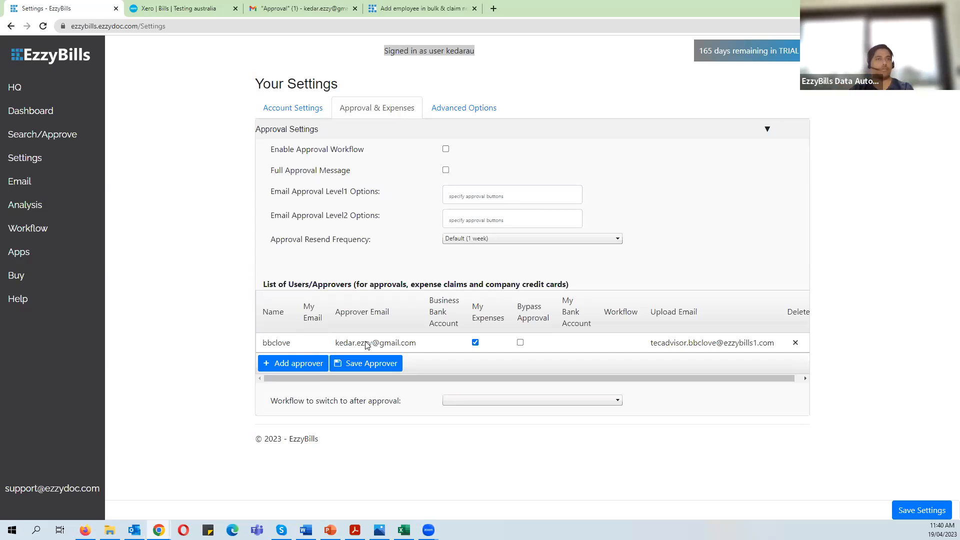
pyautogui.click(394, 365)
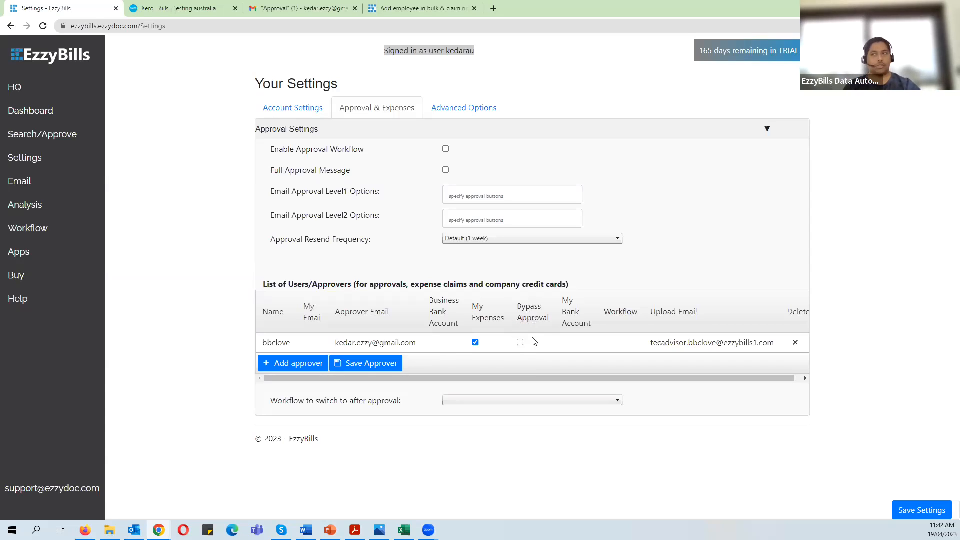
pyautogui.click(386, 359)
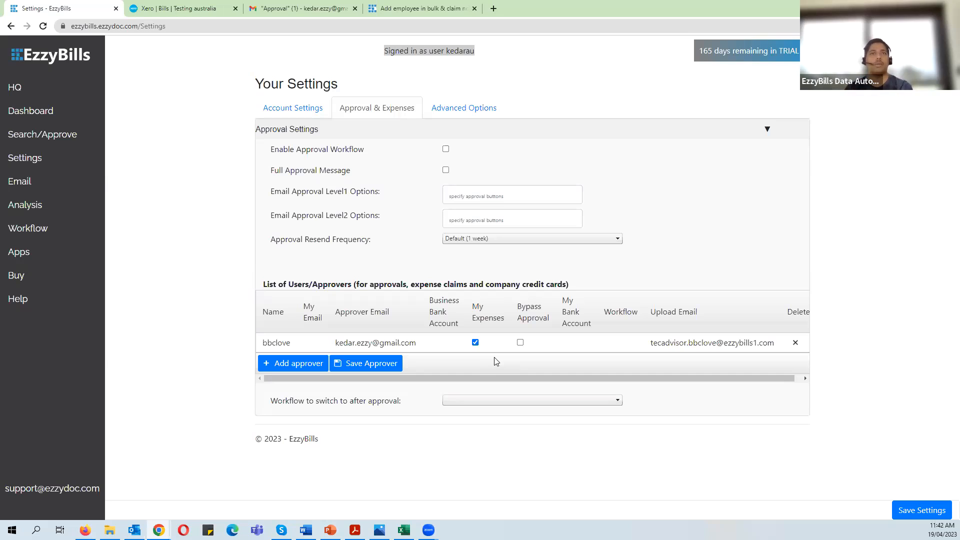
pyautogui.click(520, 343)
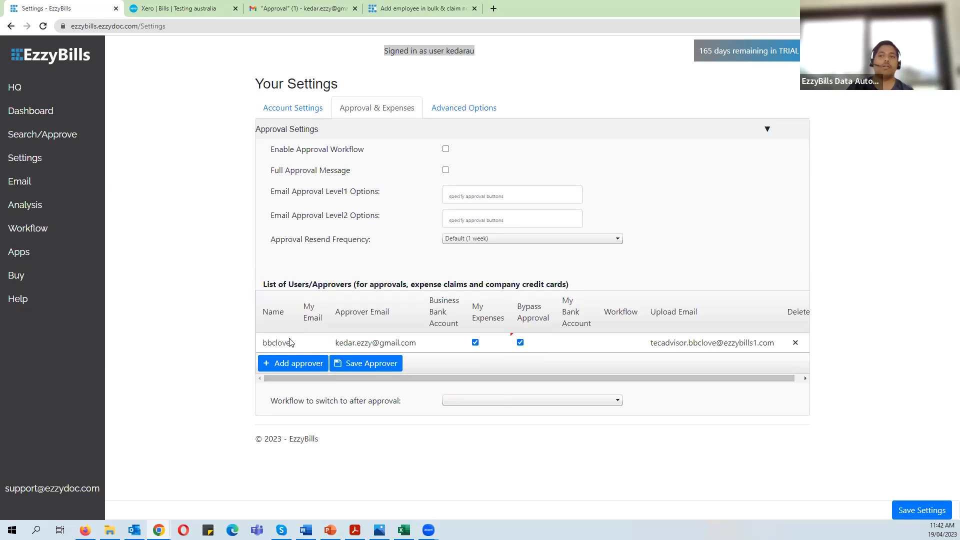
pyautogui.click(273, 363)
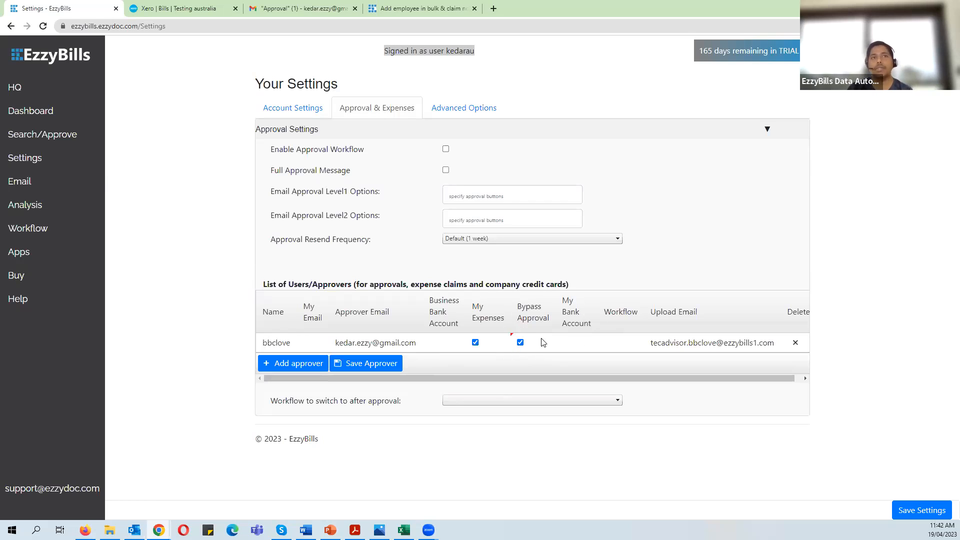
pyautogui.moveTo(518, 333)
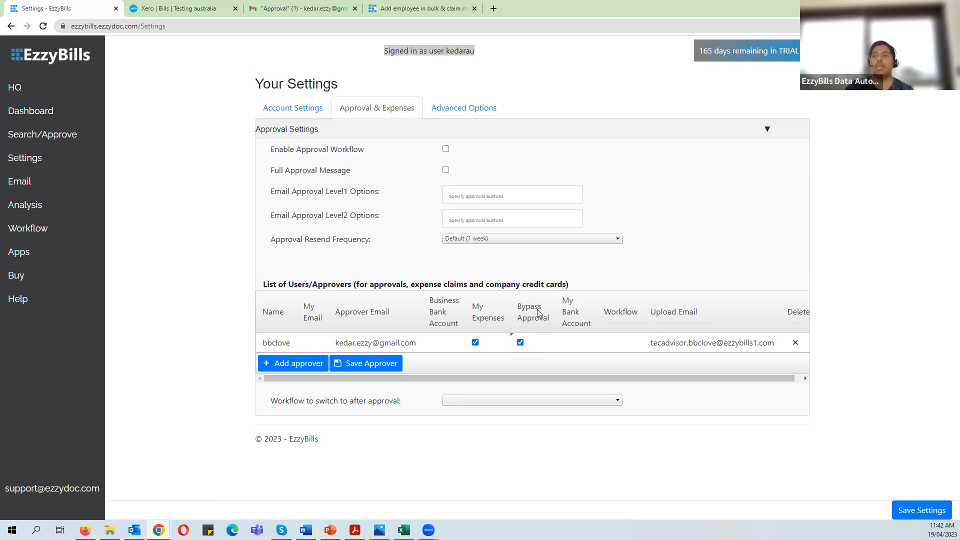
pyautogui.click(520, 343)
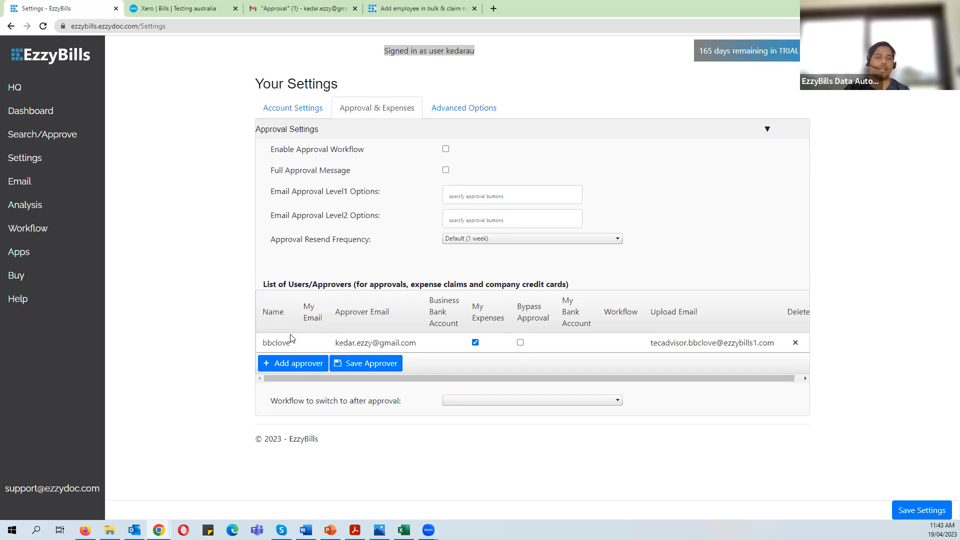
pyautogui.click(371, 369)
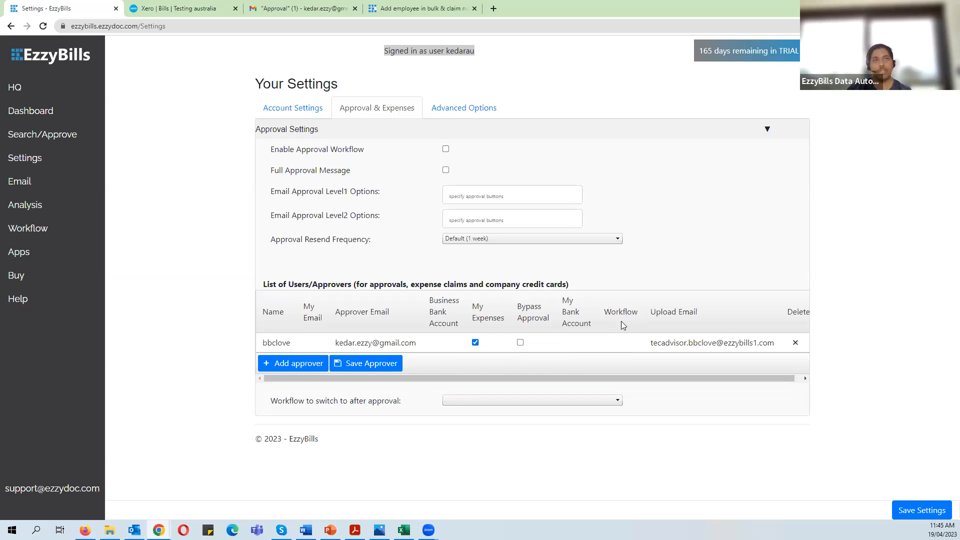
pyautogui.moveTo(621, 321)
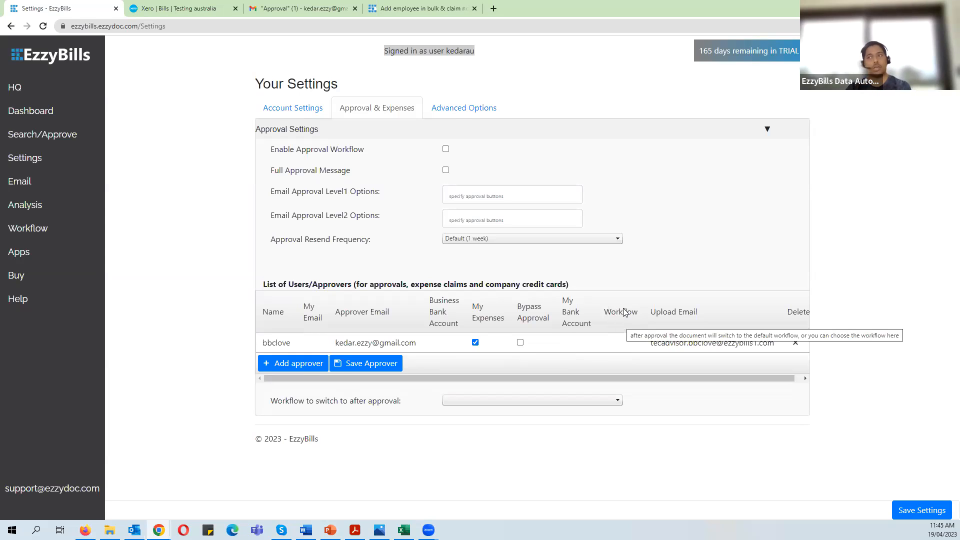
pyautogui.moveTo(693, 379); pyautogui.dragTo(704, 378)
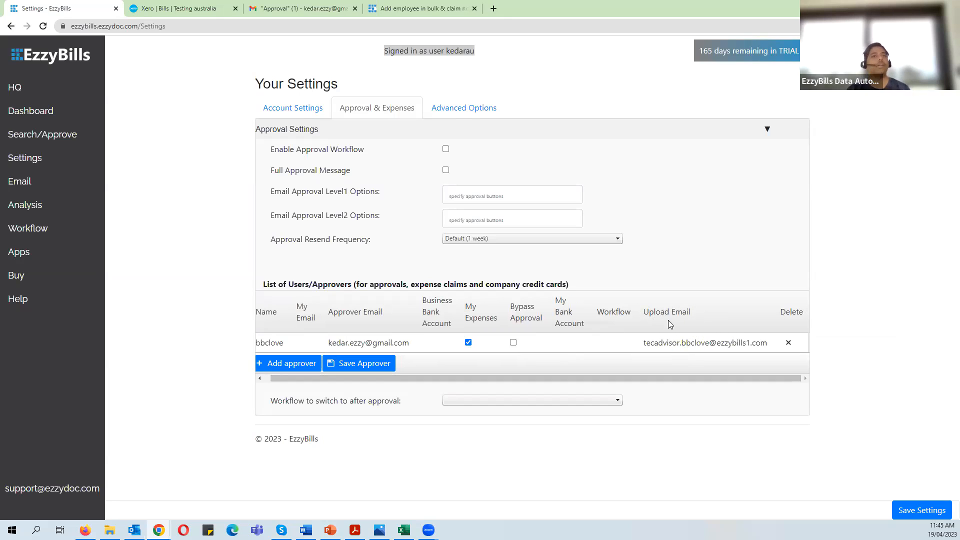
pyautogui.moveTo(671, 324)
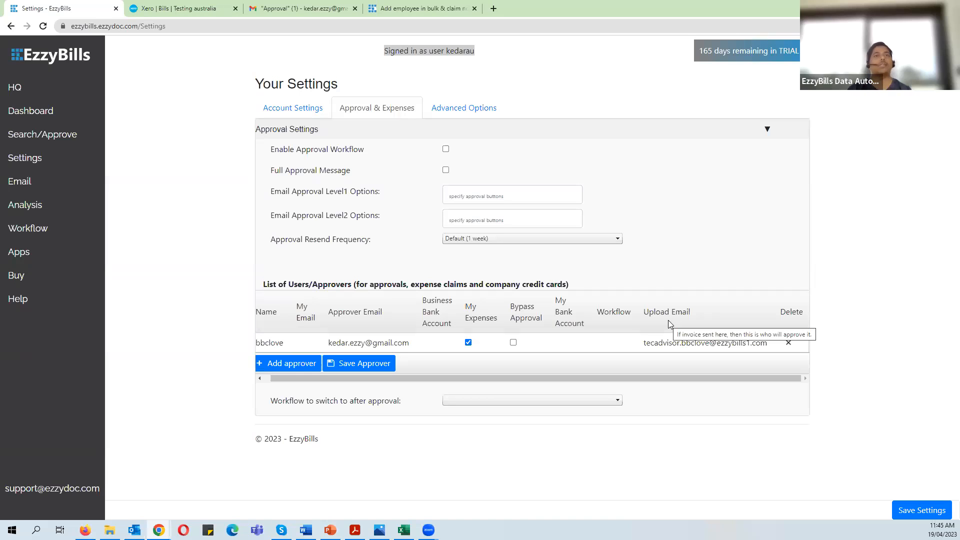
pyautogui.click(342, 363)
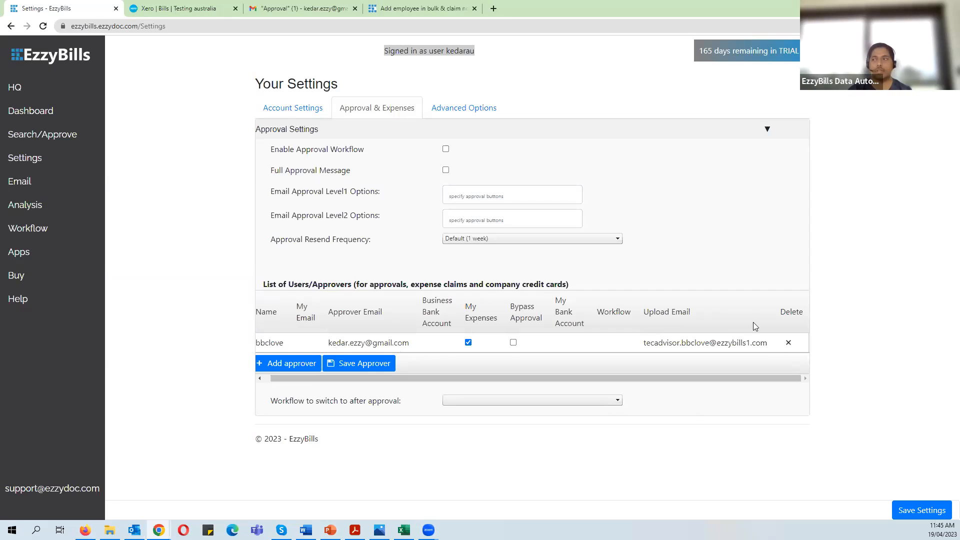
# - Delete the bbclove approver row and save the empty approvers list
pyautogui.click(788, 344)
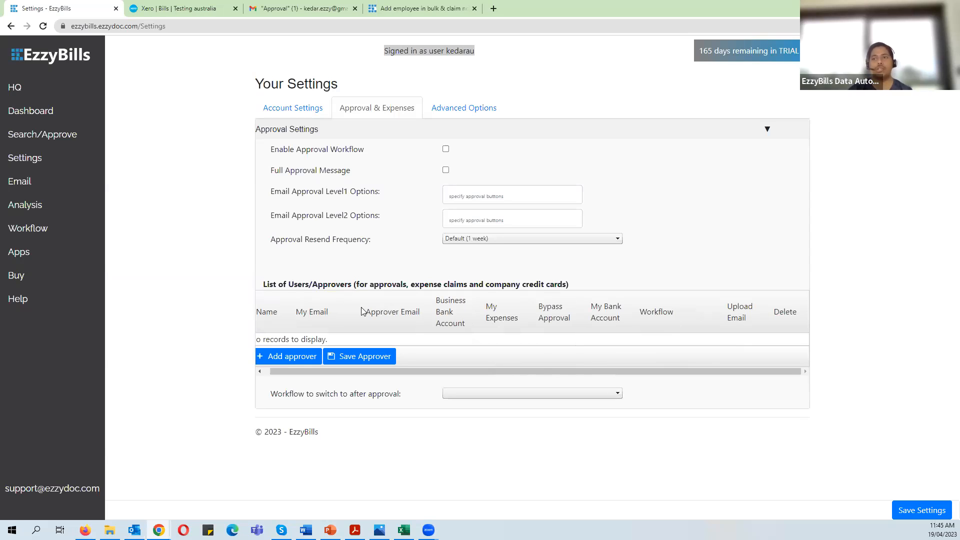
pyautogui.click(366, 358)
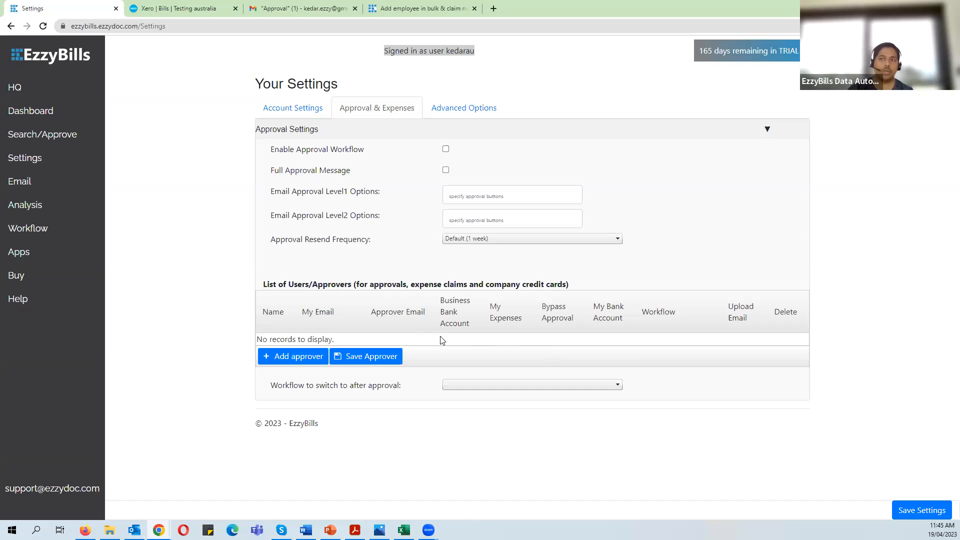
pyautogui.click(370, 356)
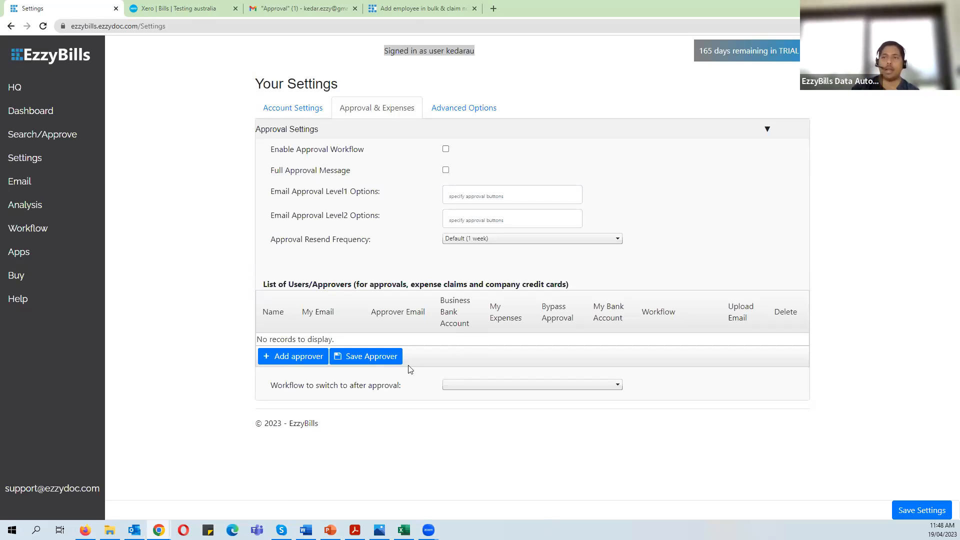
pyautogui.click(293, 360)
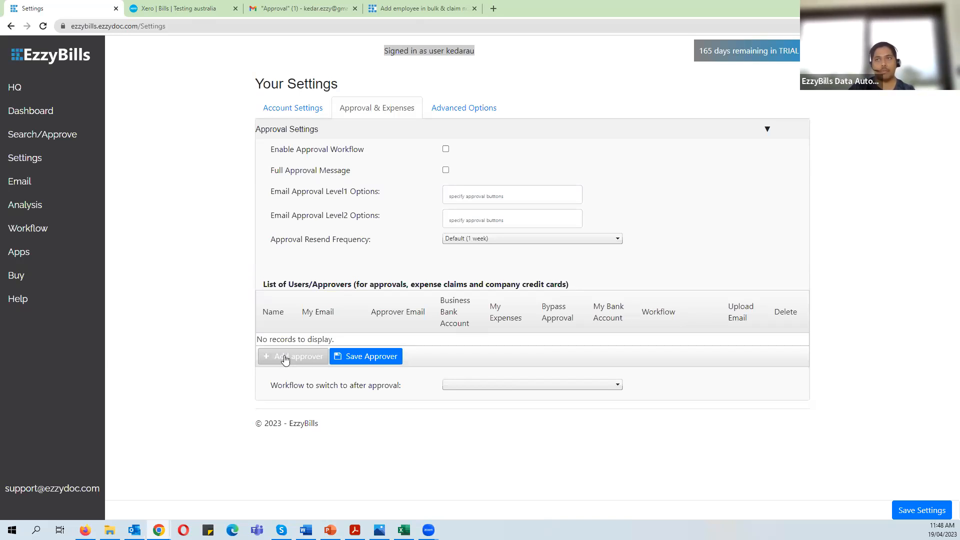
# - Return from the Dashboard to Approval & Expenses settings and add a blank approver row
pyautogui.click(80, 115)
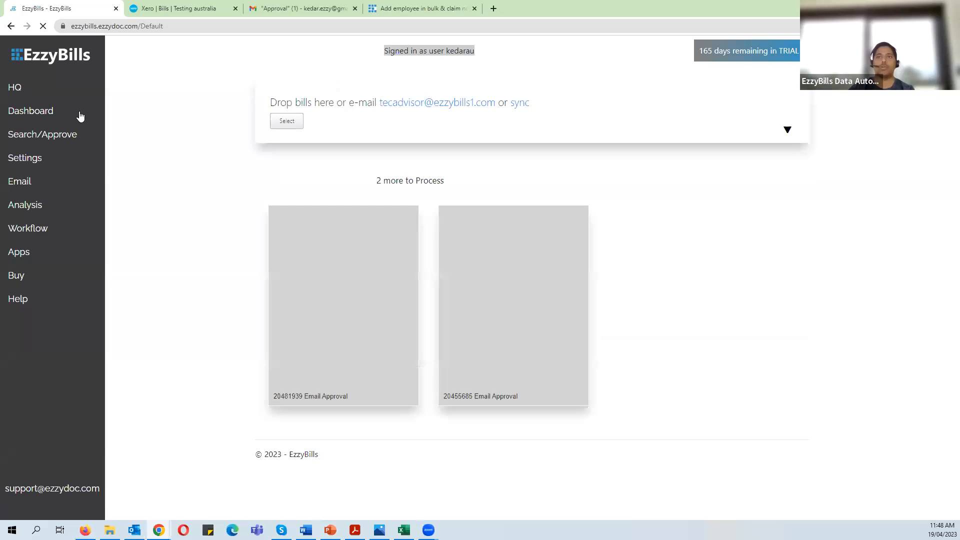
pyautogui.click(48, 162)
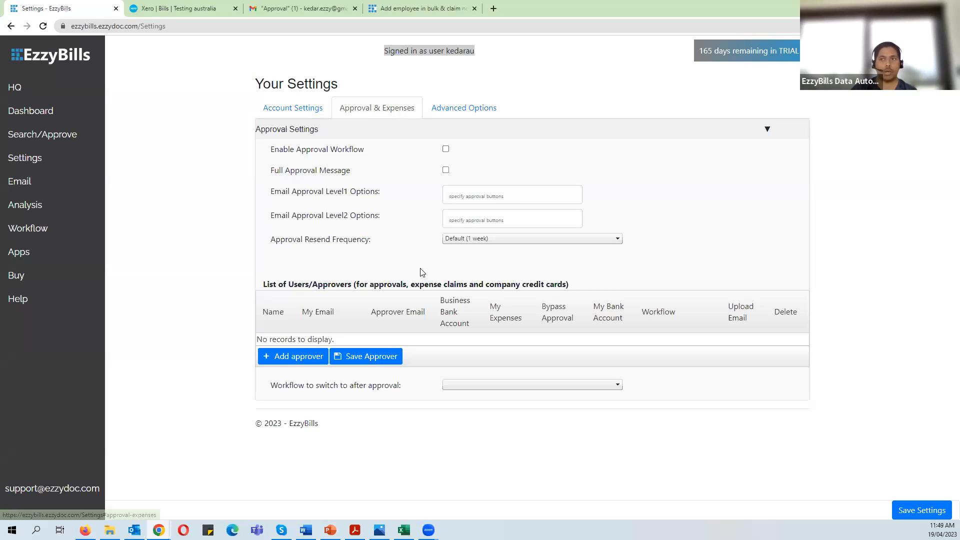
pyautogui.moveTo(270, 289); pyautogui.dragTo(359, 288)
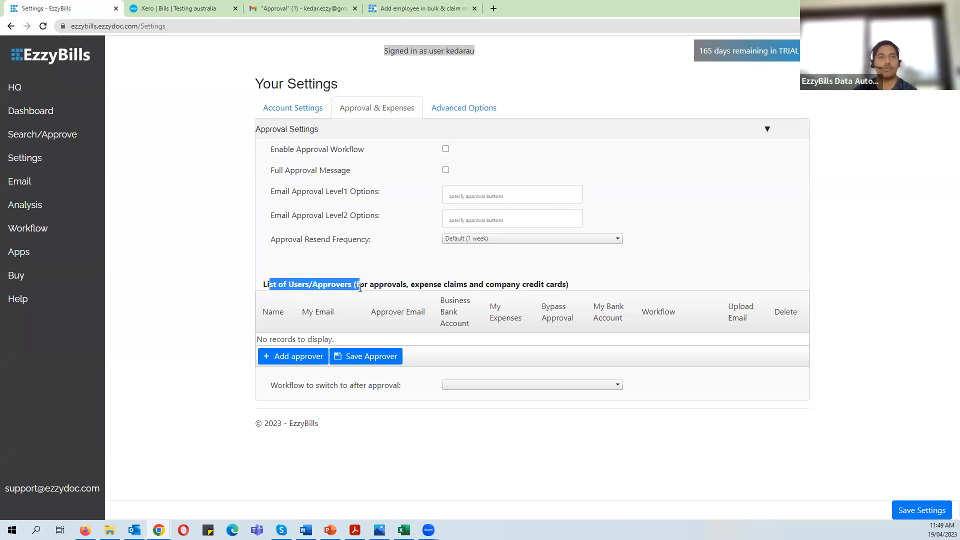
pyautogui.click(295, 362)
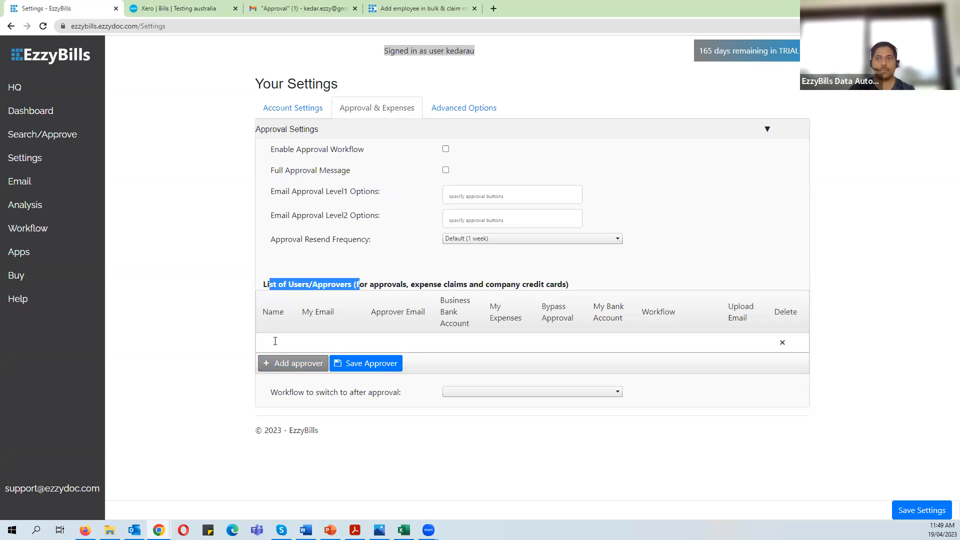
# - Fill in the new row's name, the user's own e-mail and the approver's e-mail
pyautogui.click(275, 341)
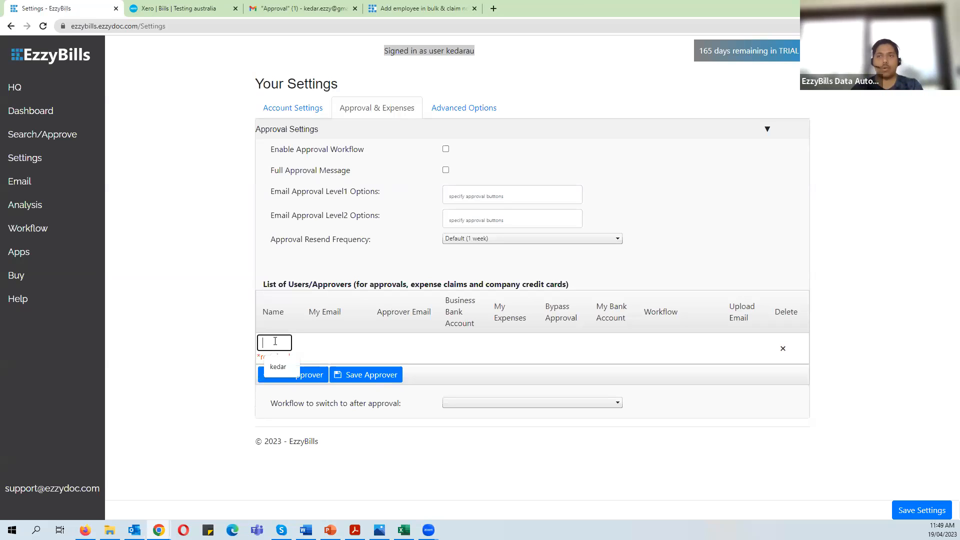
pyautogui.write('a')
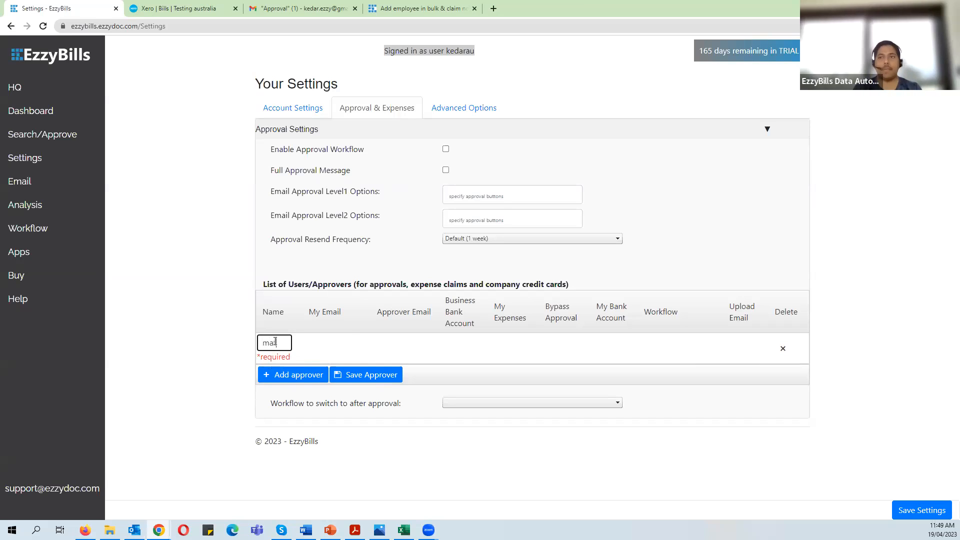
pyautogui.press('Tab')
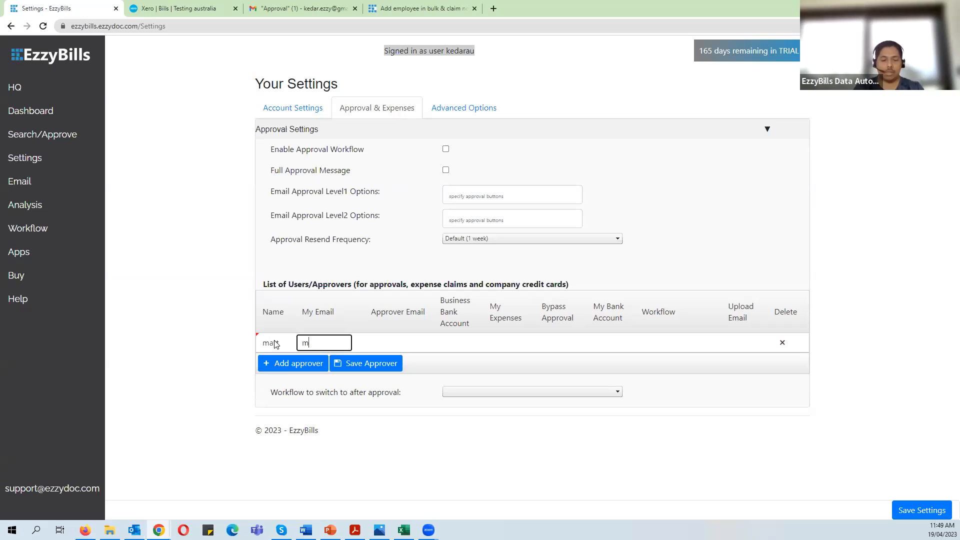
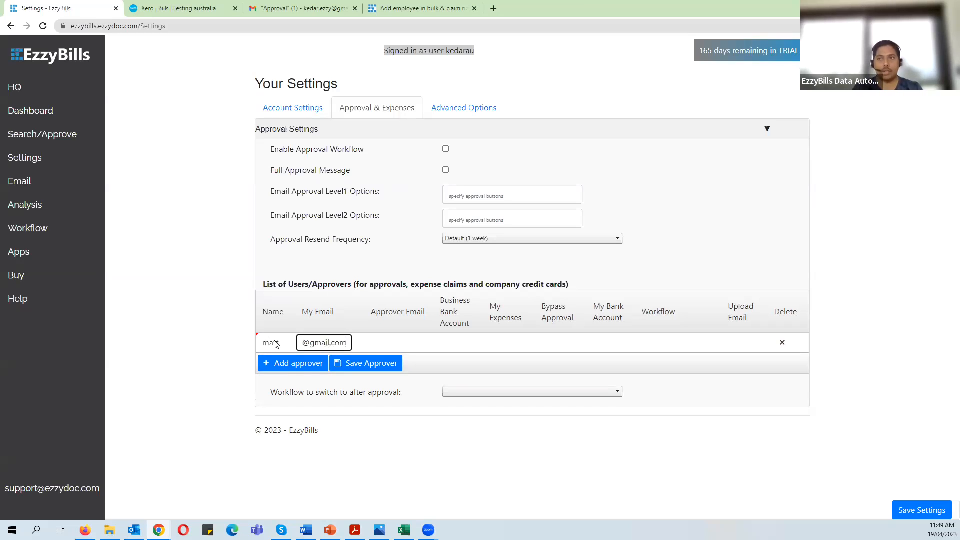
pyautogui.click(382, 342)
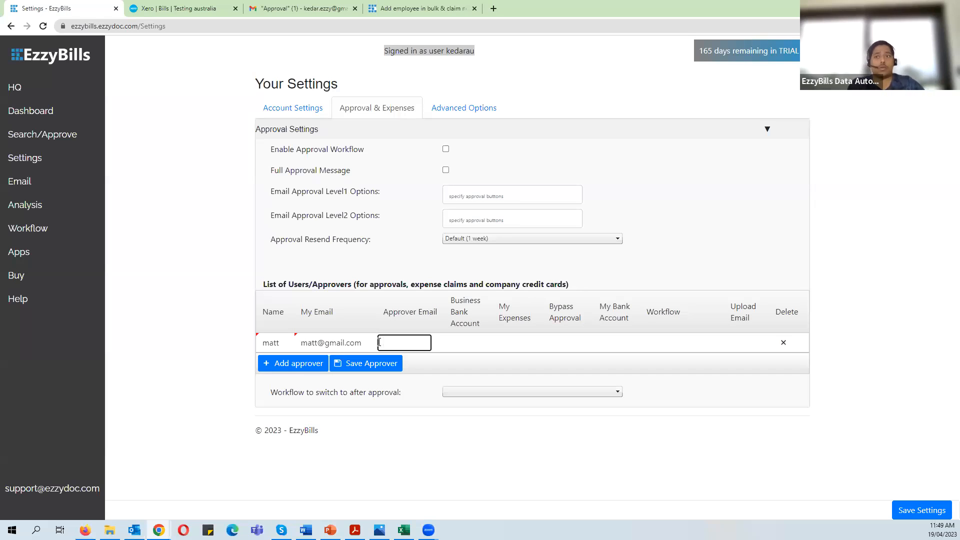
pyautogui.click(399, 341)
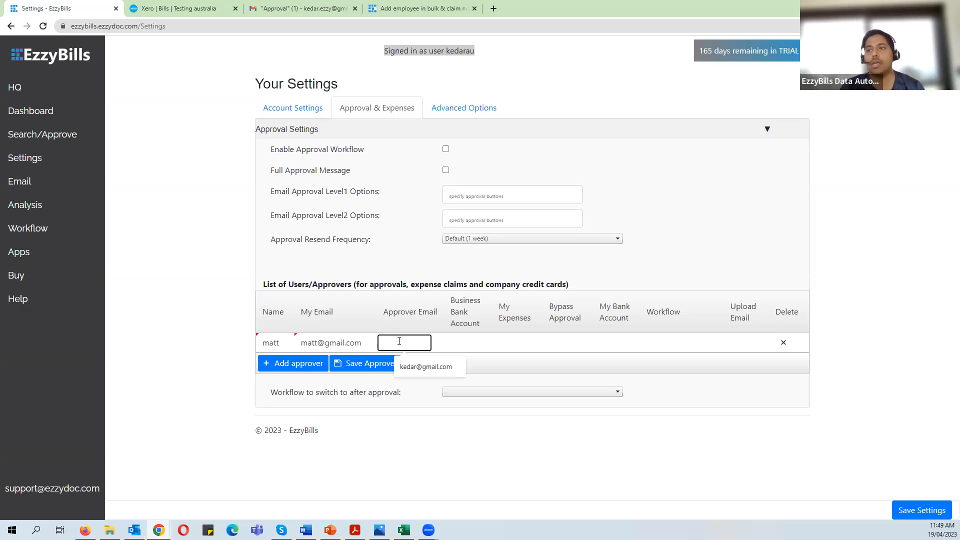
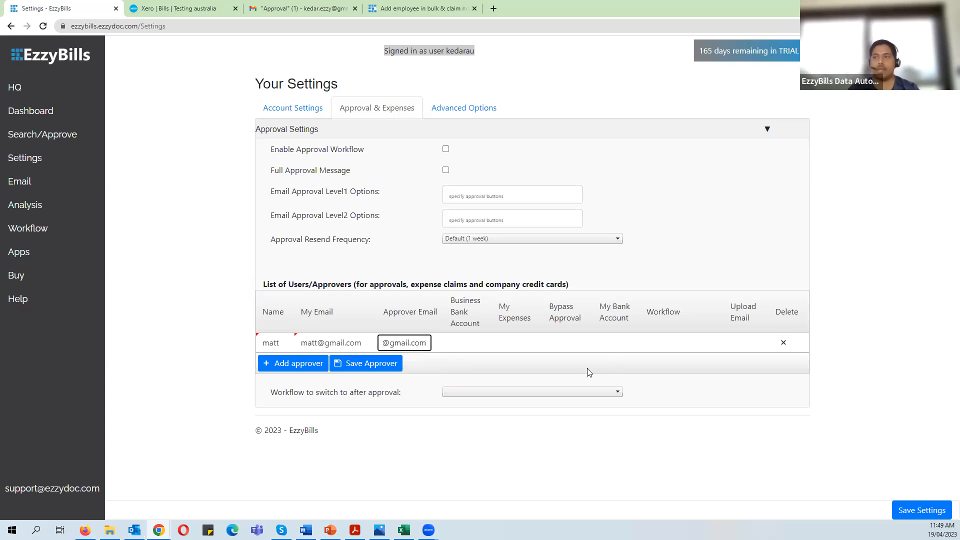
pyautogui.click(484, 344)
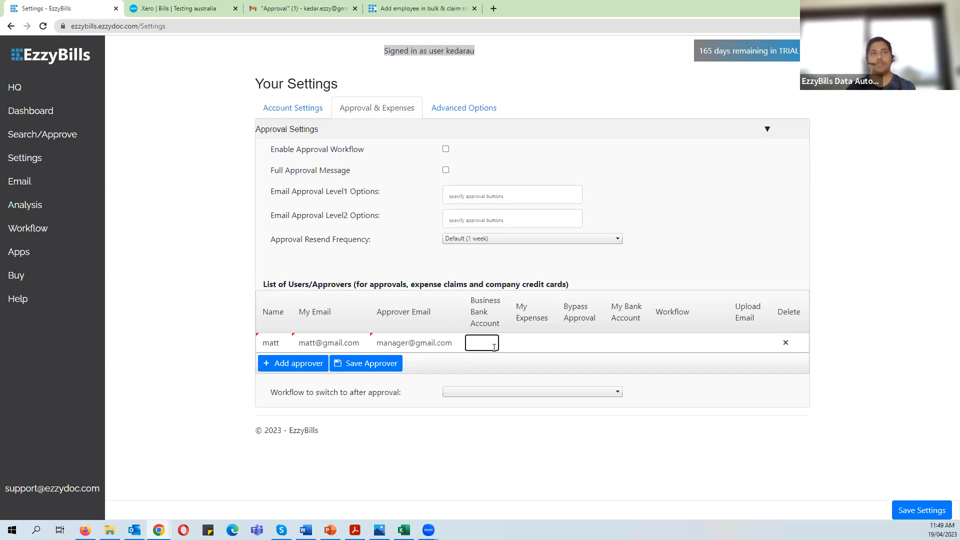
# - Tick My Expenses for the new user and save the approver settings
pyautogui.click(529, 345)
pyautogui.click(530, 345)
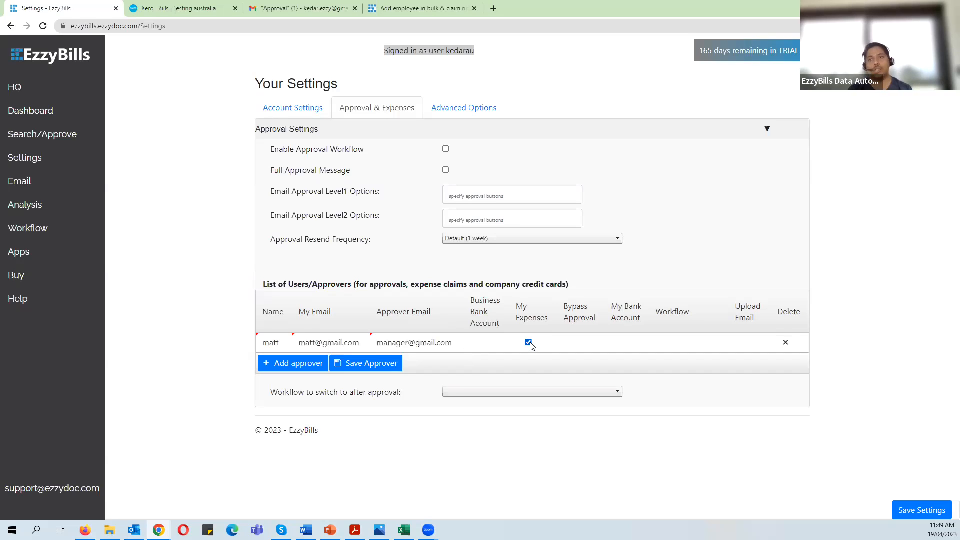
pyautogui.click(368, 371)
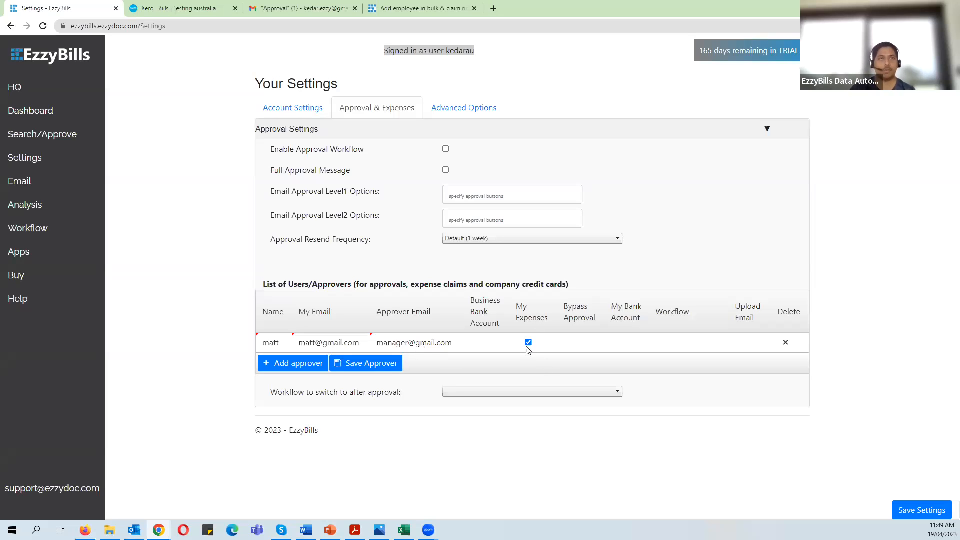
pyautogui.click(380, 366)
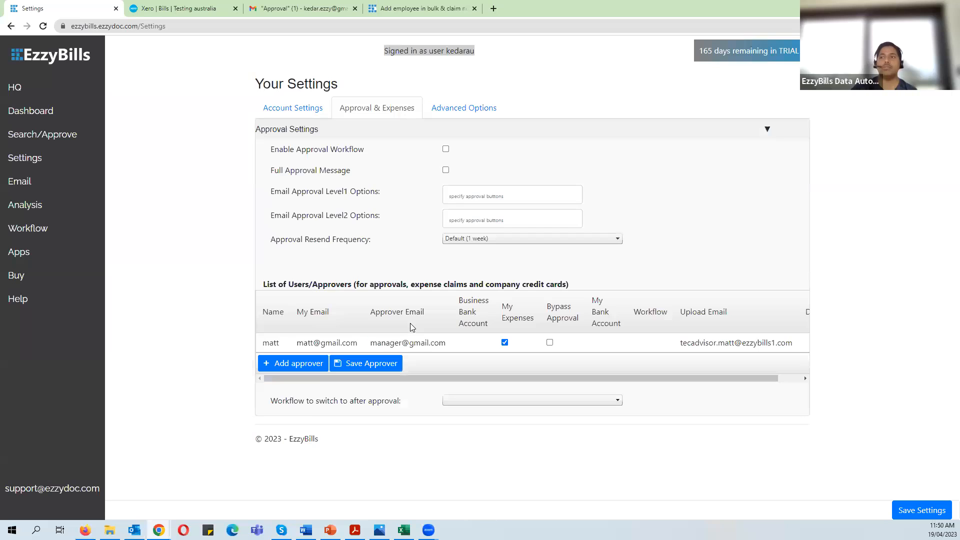
pyautogui.moveTo(521, 379); pyautogui.dragTo(769, 348)
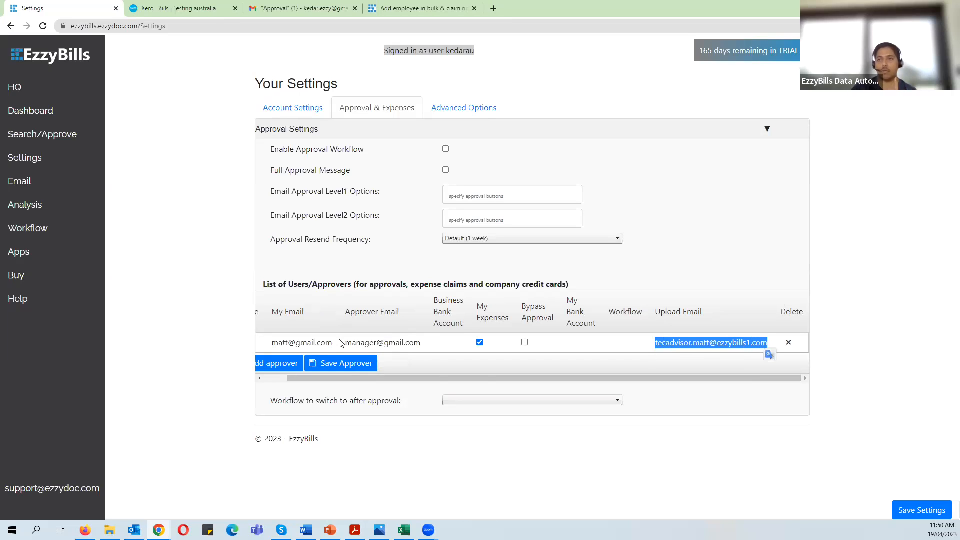
pyautogui.click(900, 370)
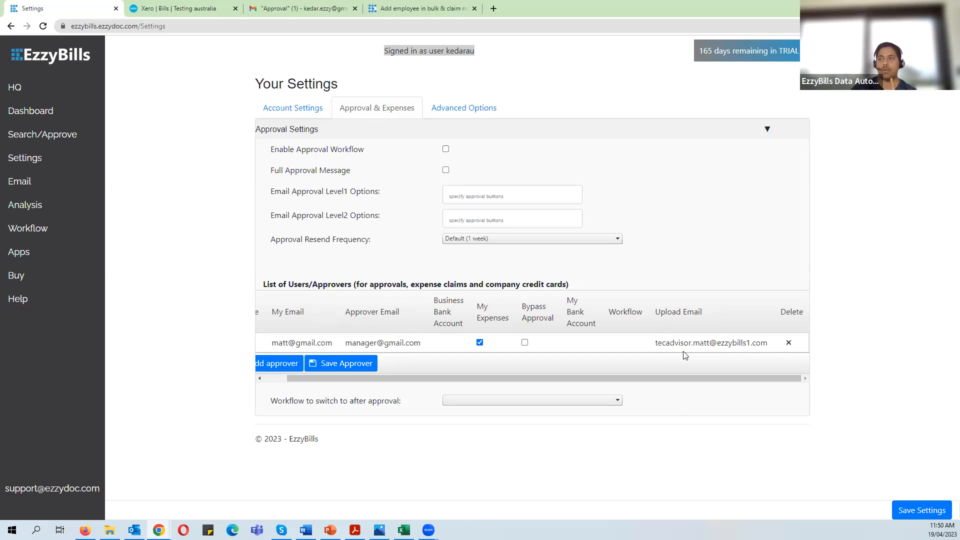
# - Open the Dashboard in a new tab, view the bill-upload address, then return to settings
pyautogui.rightClick(57, 112)
pyautogui.click(80, 120)
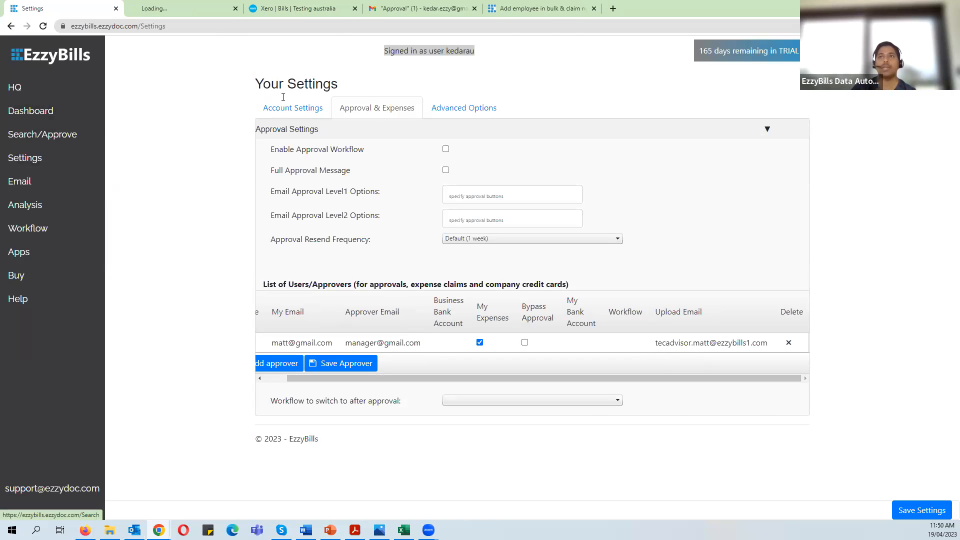
pyautogui.click(210, 11)
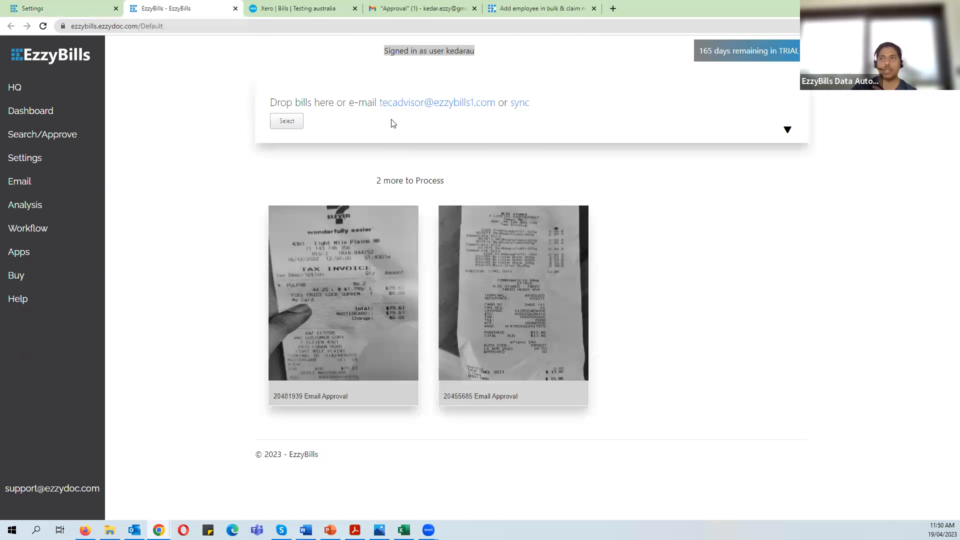
pyautogui.moveTo(379, 115); pyautogui.dragTo(424, 113)
pyautogui.hotkey('ctrl', 'shift', 'Tab')
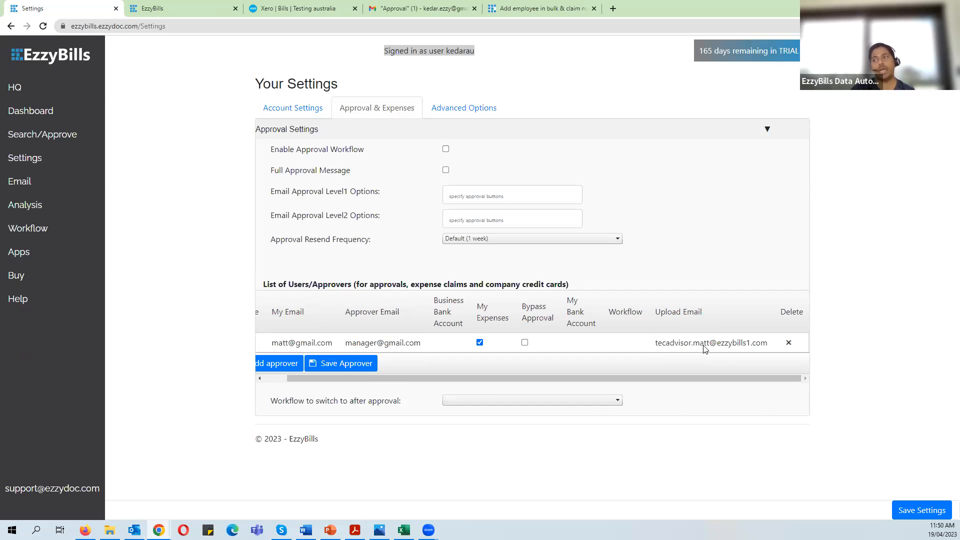
# - Add a second user row with the user's name, own e-mail and approver e-mail
pyautogui.moveTo(725, 381); pyautogui.dragTo(676, 384)
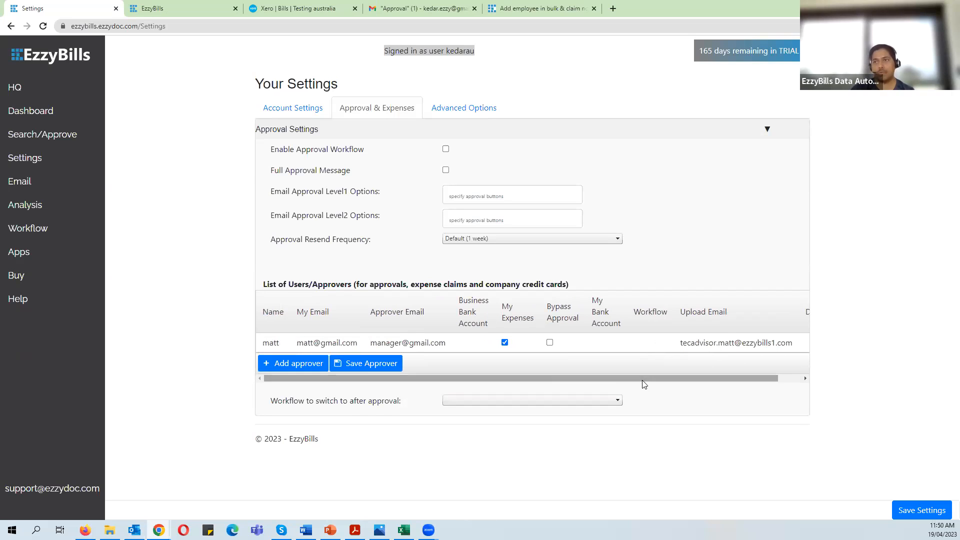
pyautogui.click(304, 368)
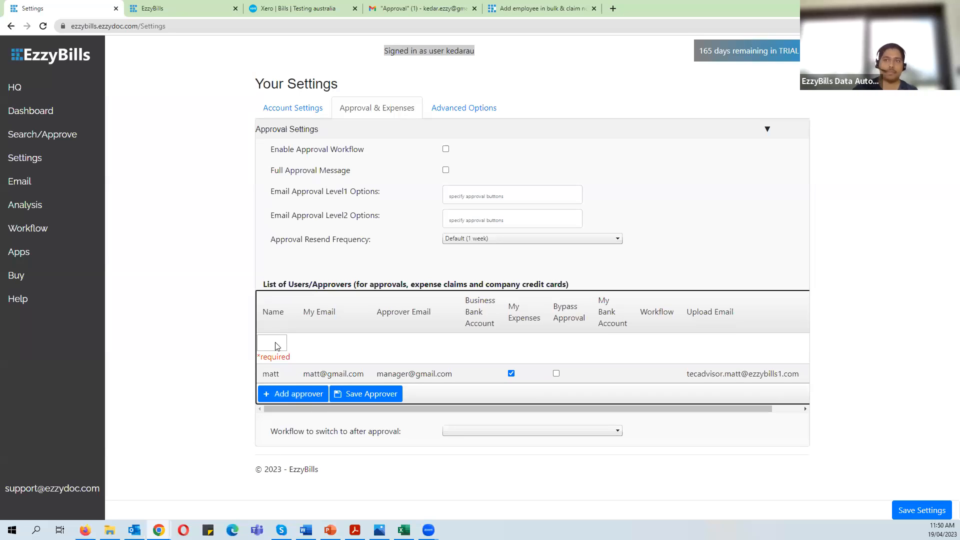
pyautogui.click(274, 345)
pyautogui.write('sky')
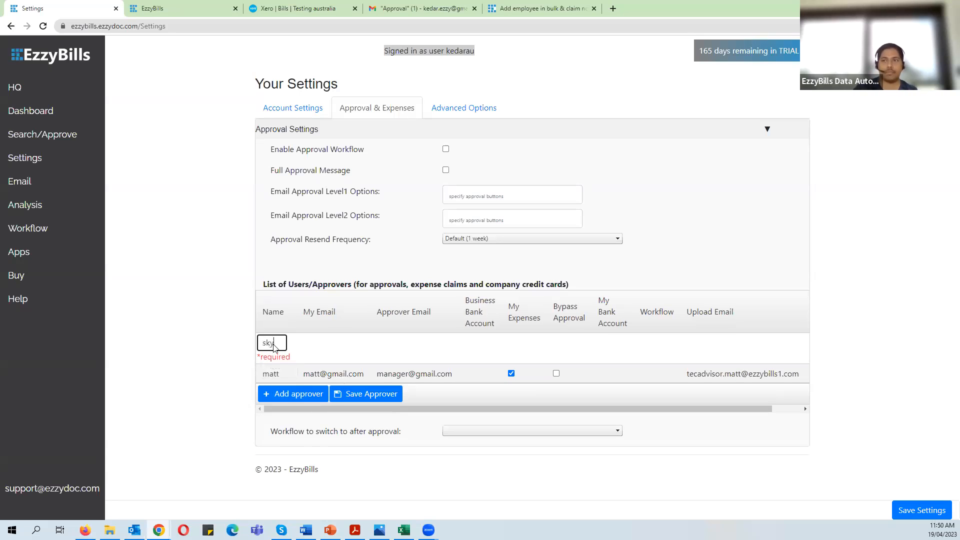
pyautogui.press('Tab')
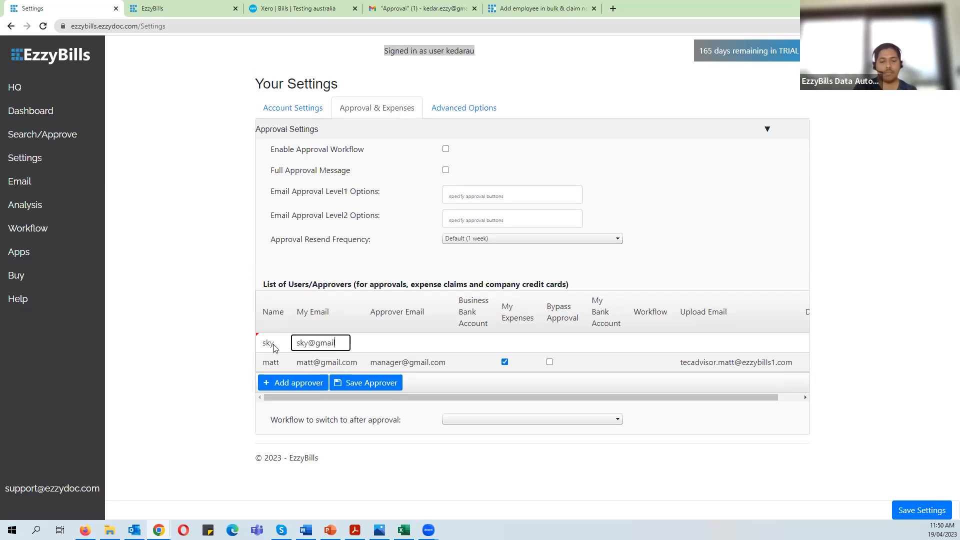
pyautogui.press('Tab')
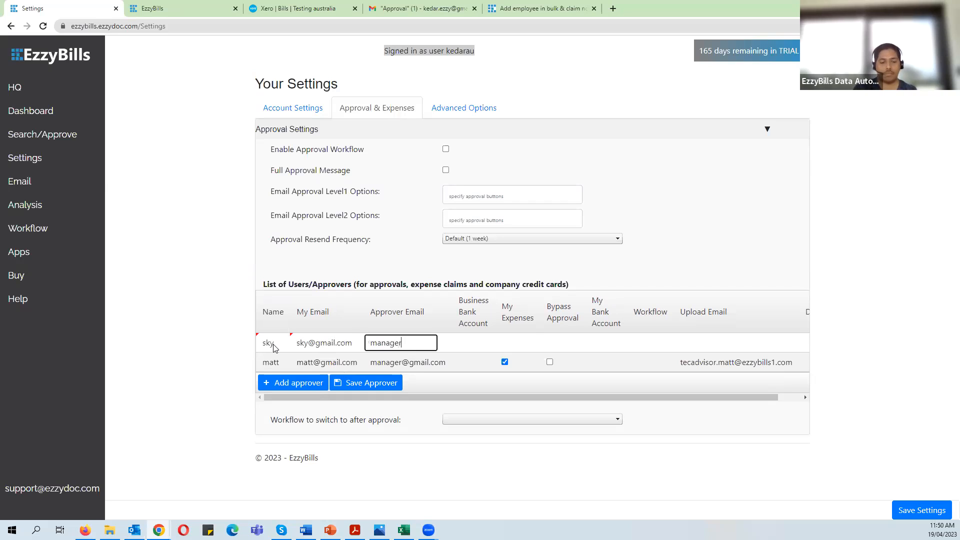
pyautogui.press('Tab')
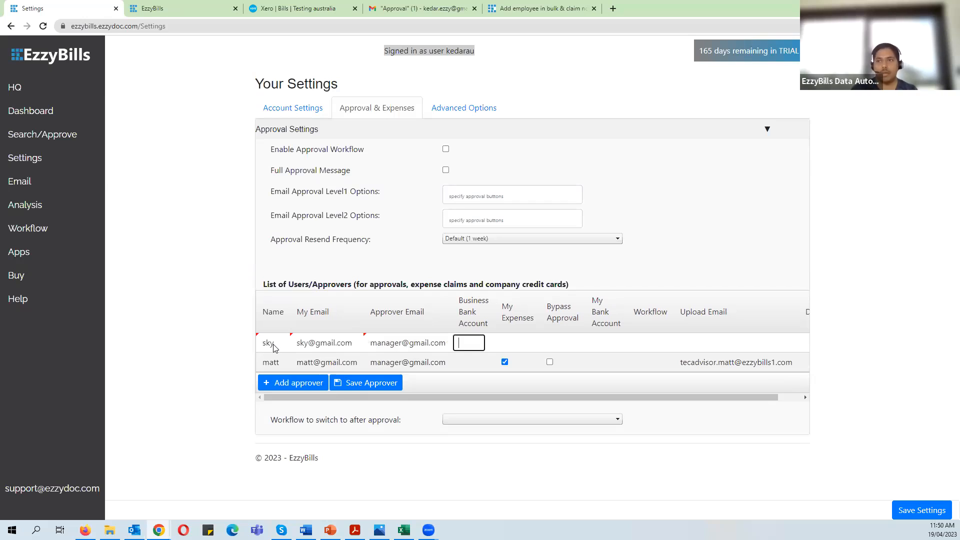
# - Tick My Expenses and Bypass Approval for the second user and save the approver
pyautogui.click(511, 344)
pyautogui.click(513, 343)
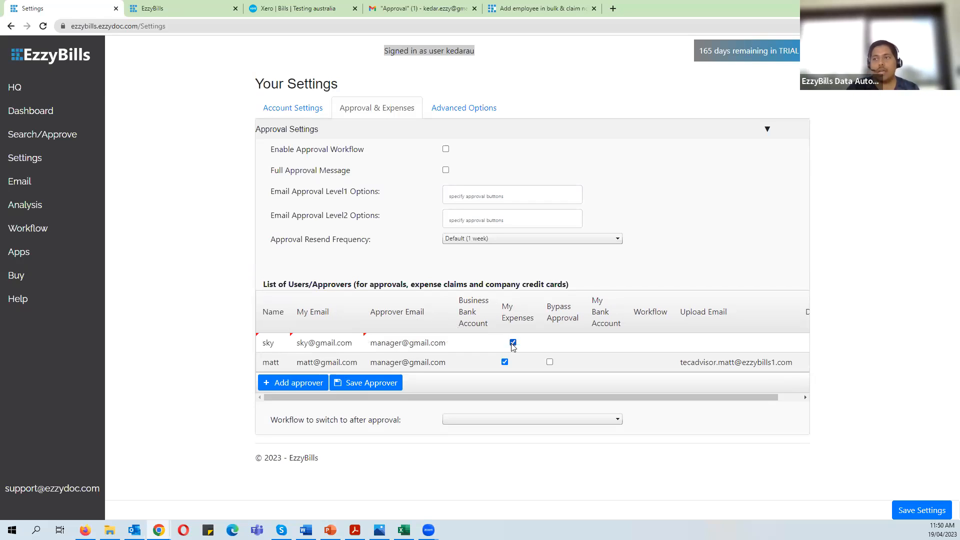
pyautogui.click(492, 396)
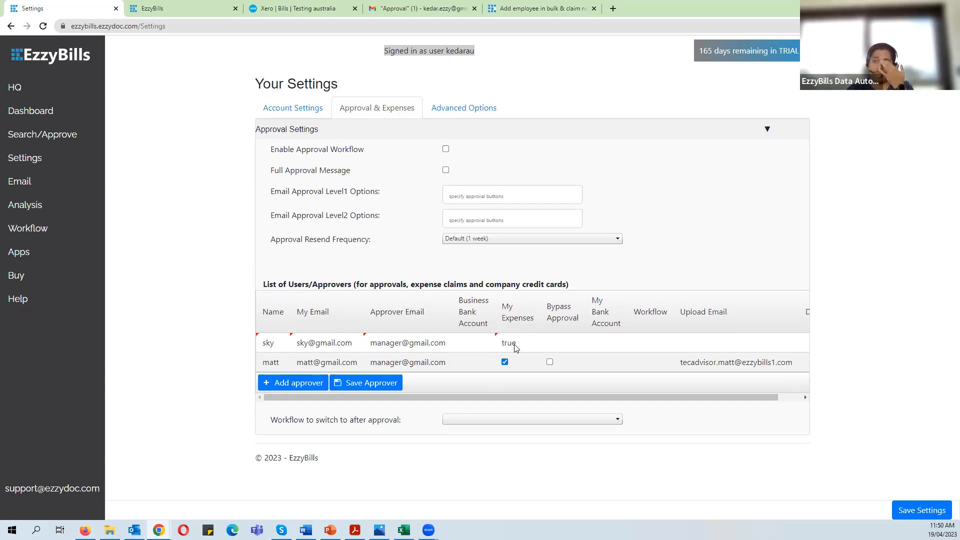
pyautogui.click(557, 344)
pyautogui.click(558, 343)
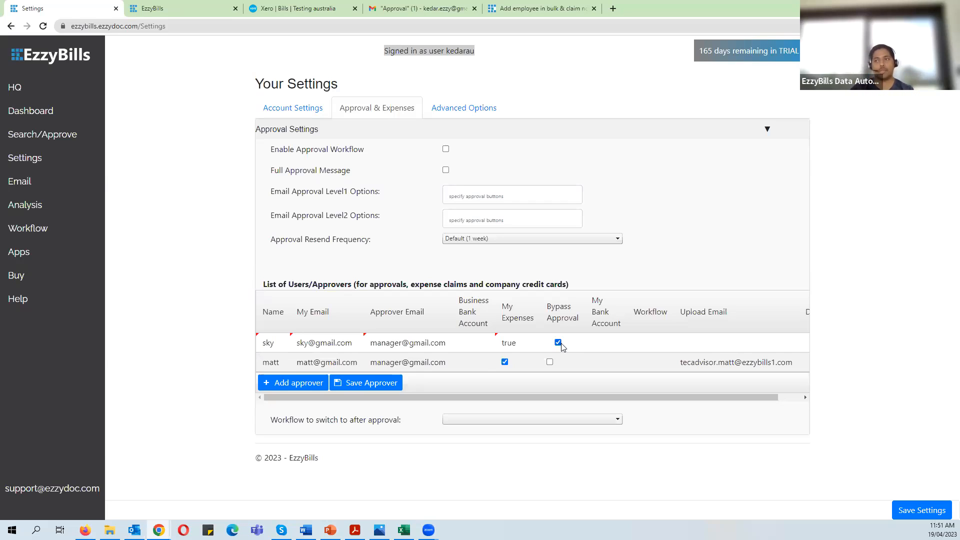
pyautogui.click(377, 384)
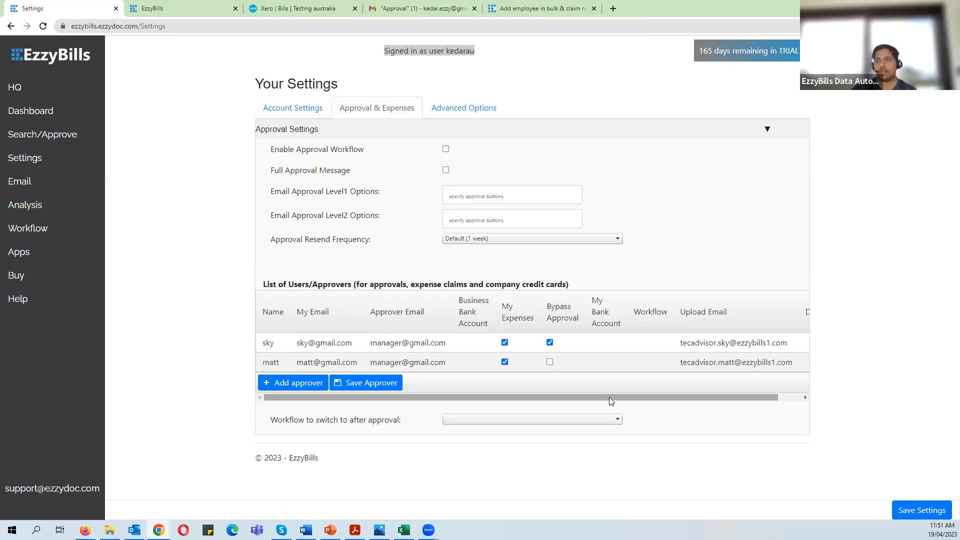
# - Review both users' upload e-mail addresses in the approvers table, then switch to Account Settings
pyautogui.moveTo(609, 397); pyautogui.dragTo(643, 402)
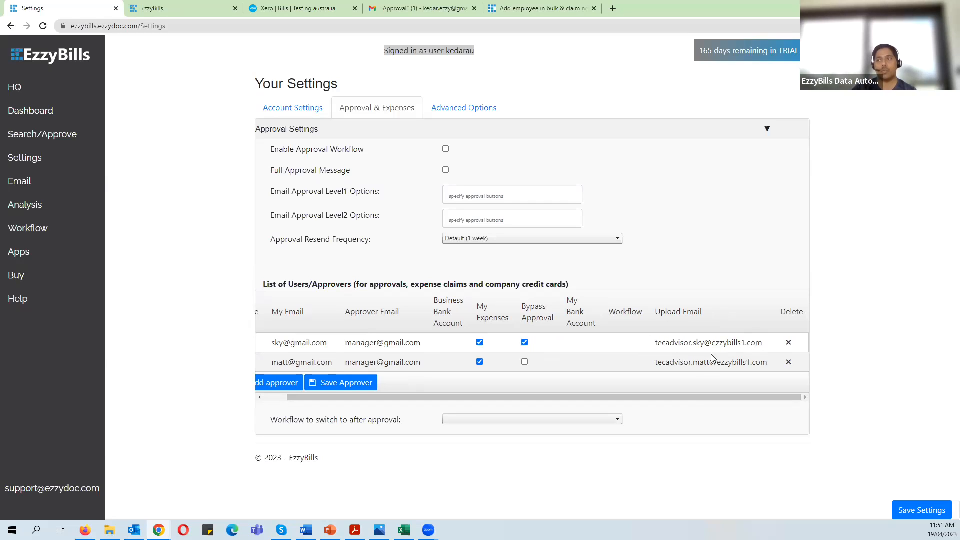
pyautogui.moveTo(693, 397); pyautogui.dragTo(671, 397)
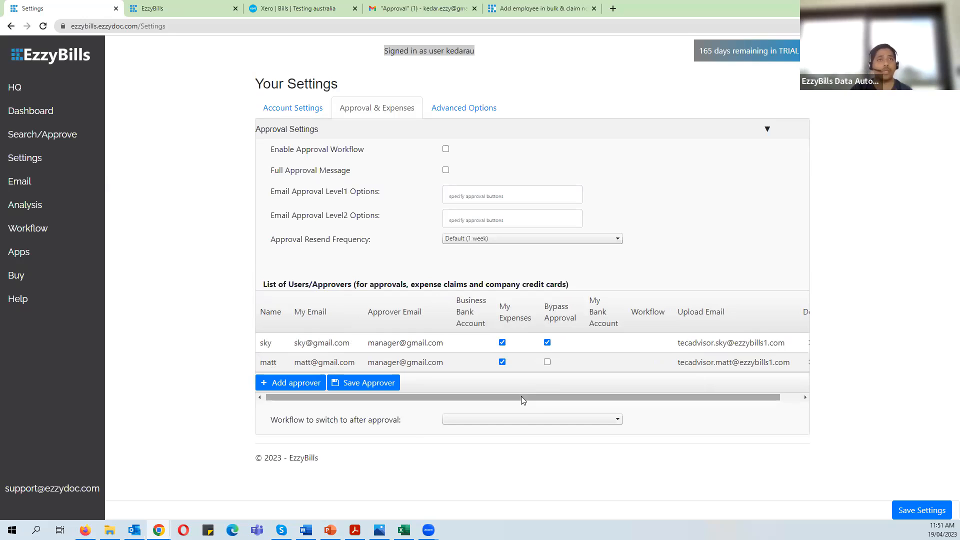
pyautogui.moveTo(530, 398); pyautogui.dragTo(542, 406)
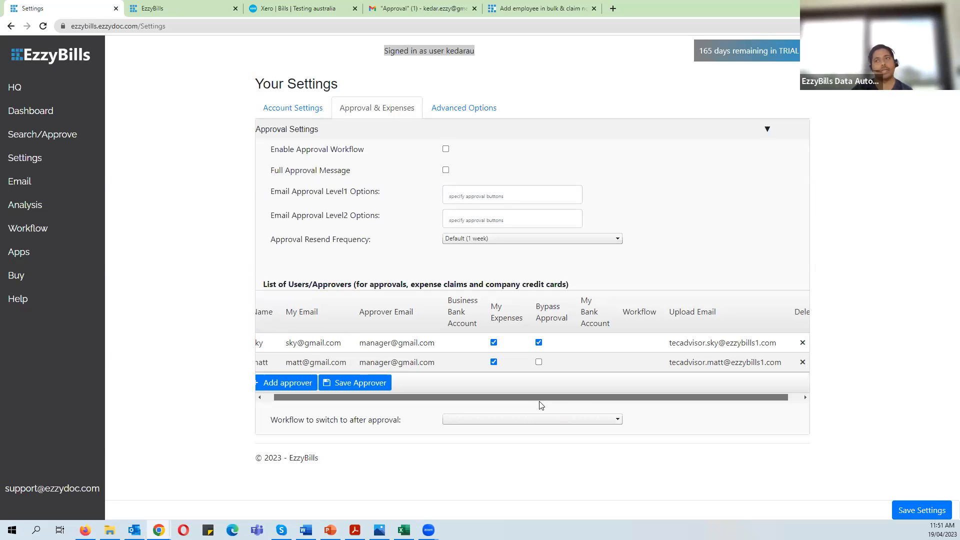
pyautogui.moveTo(542, 405); pyautogui.dragTo(574, 397)
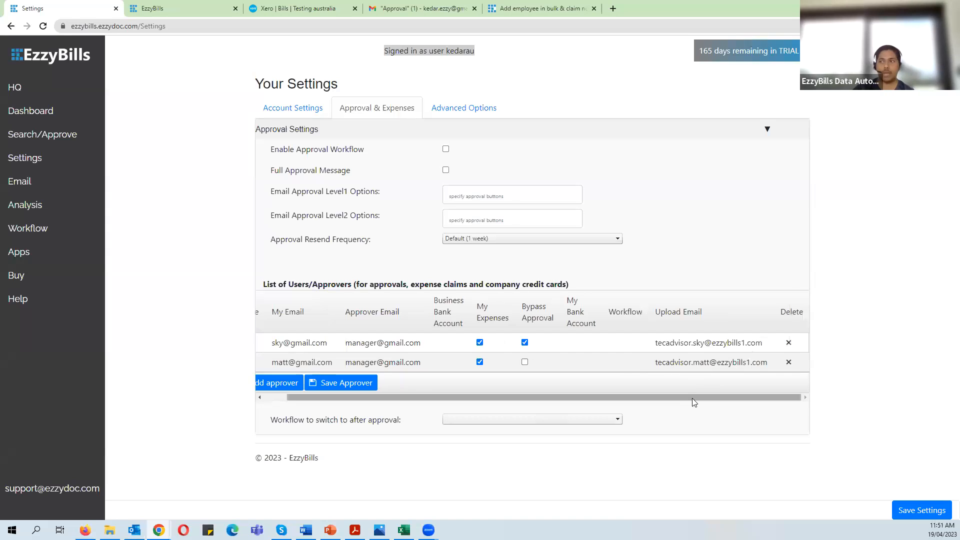
pyautogui.moveTo(695, 397); pyautogui.dragTo(638, 396)
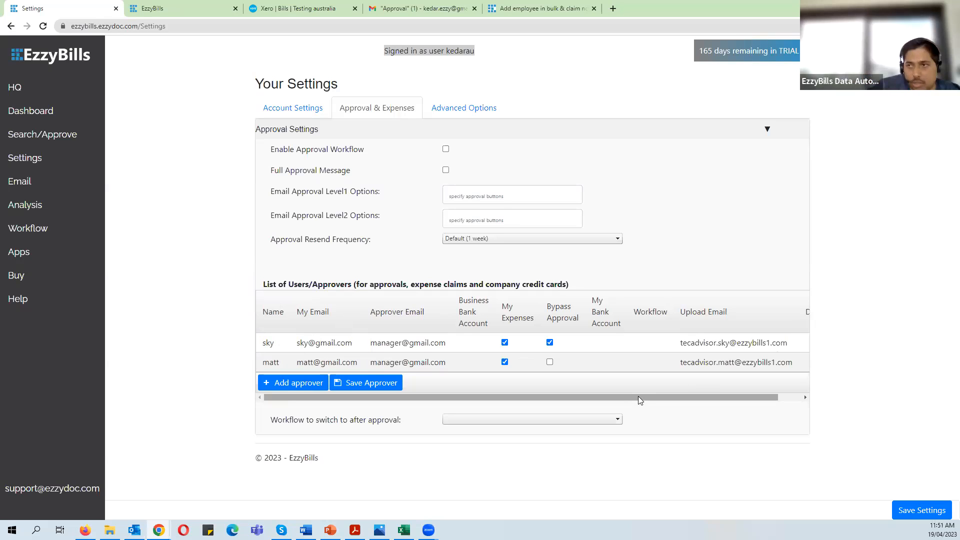
pyautogui.moveTo(638, 396); pyautogui.dragTo(667, 398)
pyautogui.moveTo(658, 344); pyautogui.dragTo(758, 344)
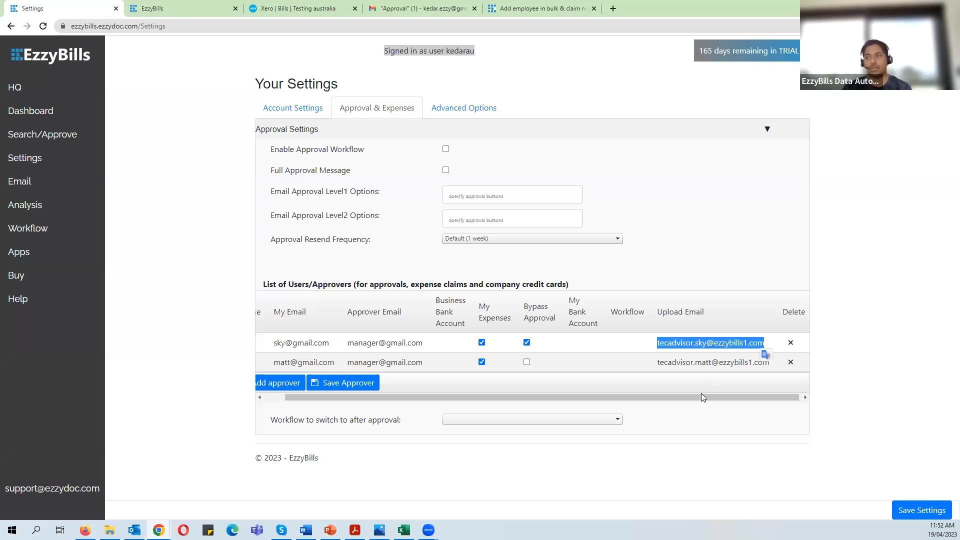
pyautogui.click(723, 489)
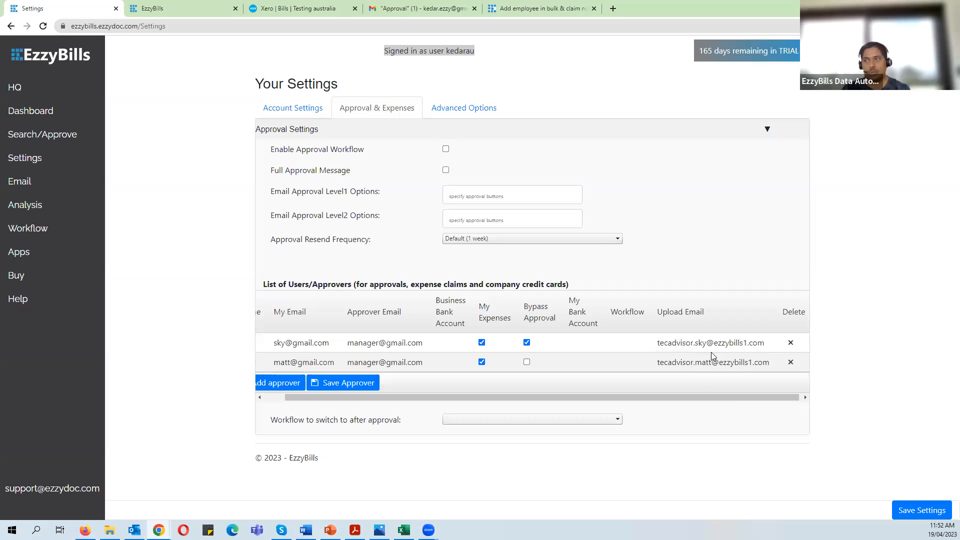
pyautogui.moveTo(698, 395); pyautogui.dragTo(674, 396)
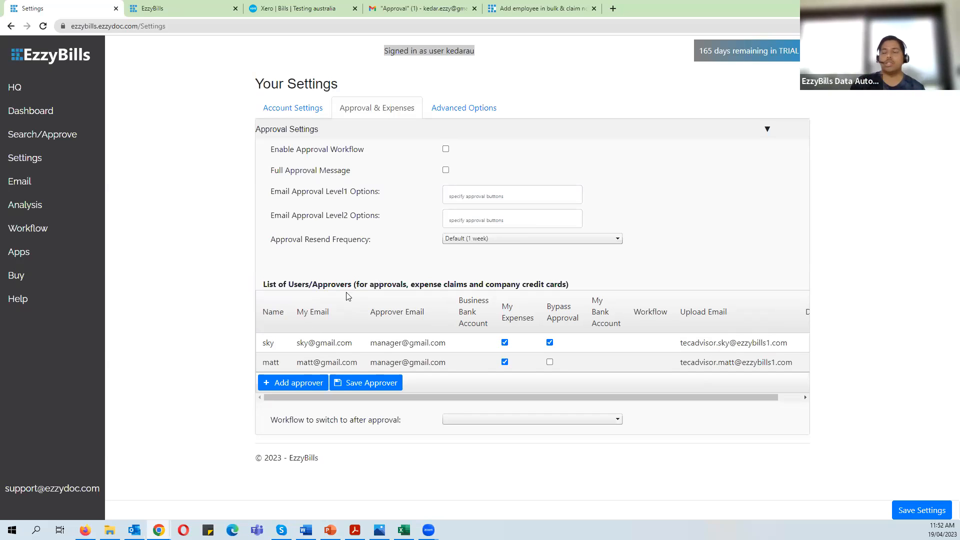
pyautogui.moveTo(296, 194)
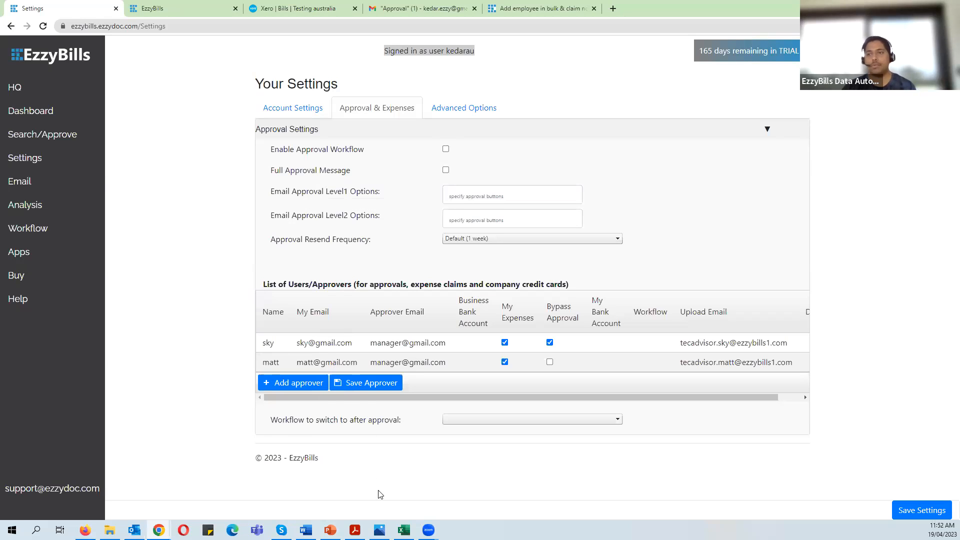
pyautogui.click(294, 111)
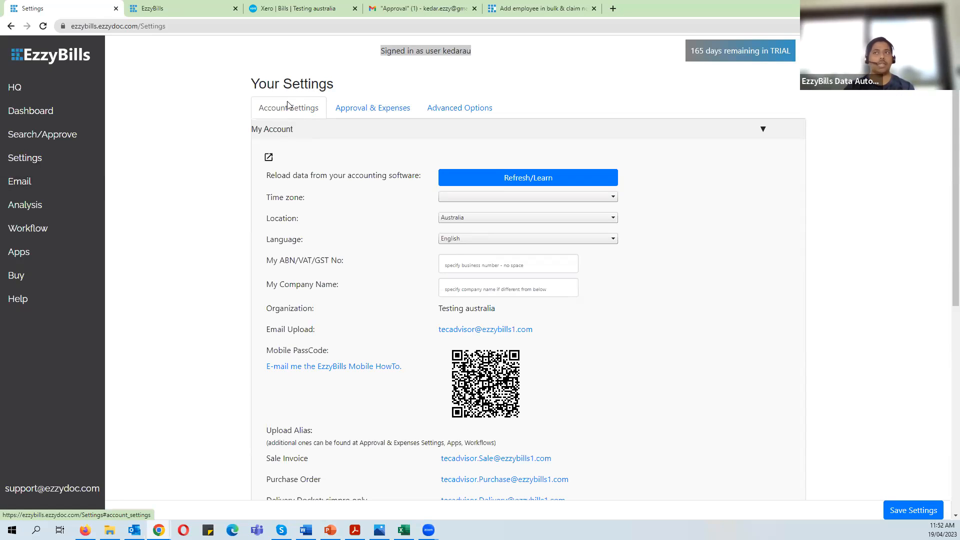
# - Highlight the Mobile PassCode label and open the 1.jpg mobile login screenshot in Photos
pyautogui.moveTo(267, 351); pyautogui.dragTo(332, 349)
pyautogui.click(597, 383)
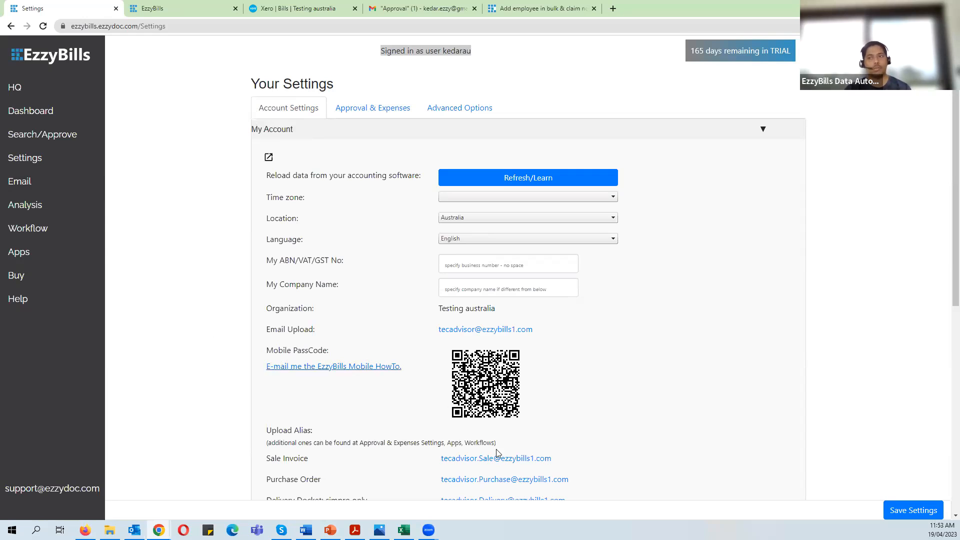
pyautogui.click(380, 530)
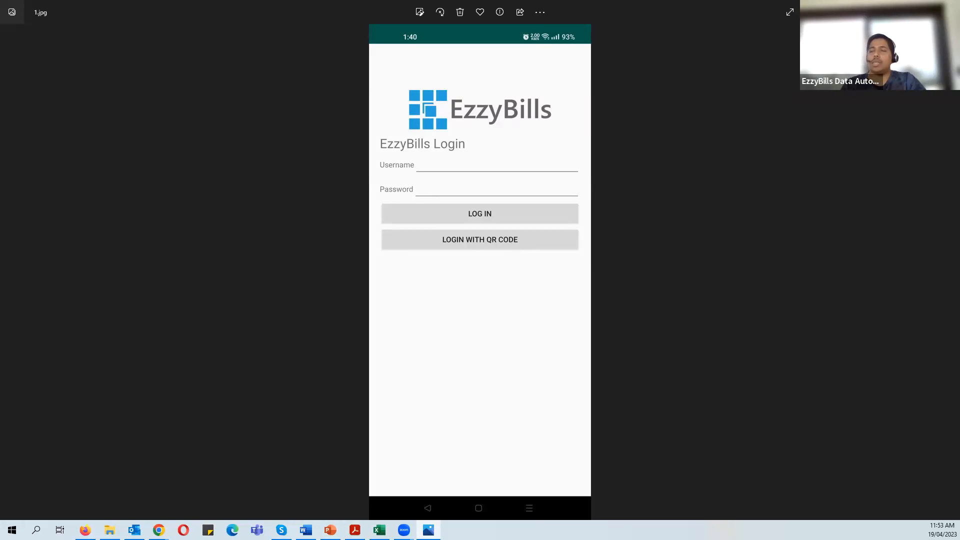
# - Minimize the Photos window to return to the EzzyBills account settings
pyautogui.click(902, 8)
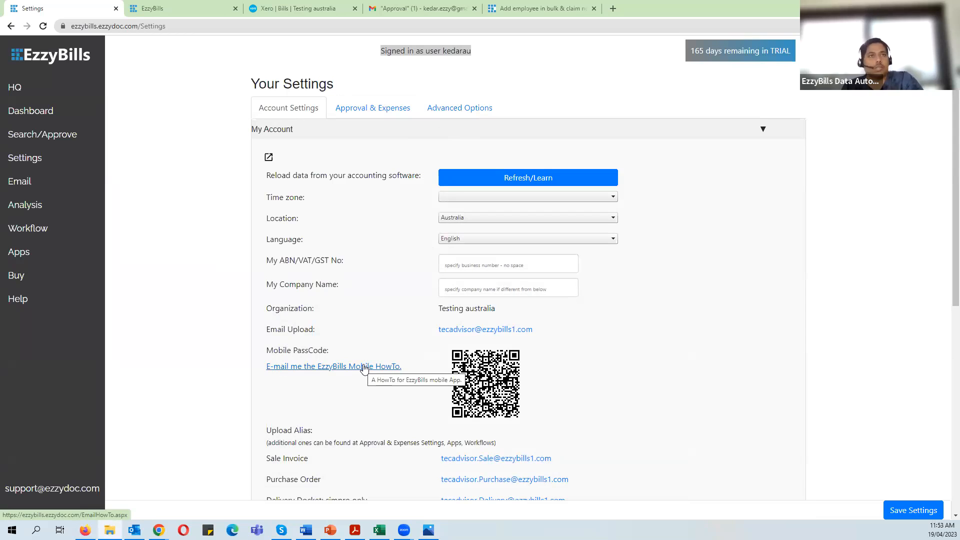
# - Bring up the EzzyBills Mobile HowTo PDF and highlight its app instructions heading
pyautogui.moveTo(356, 531)
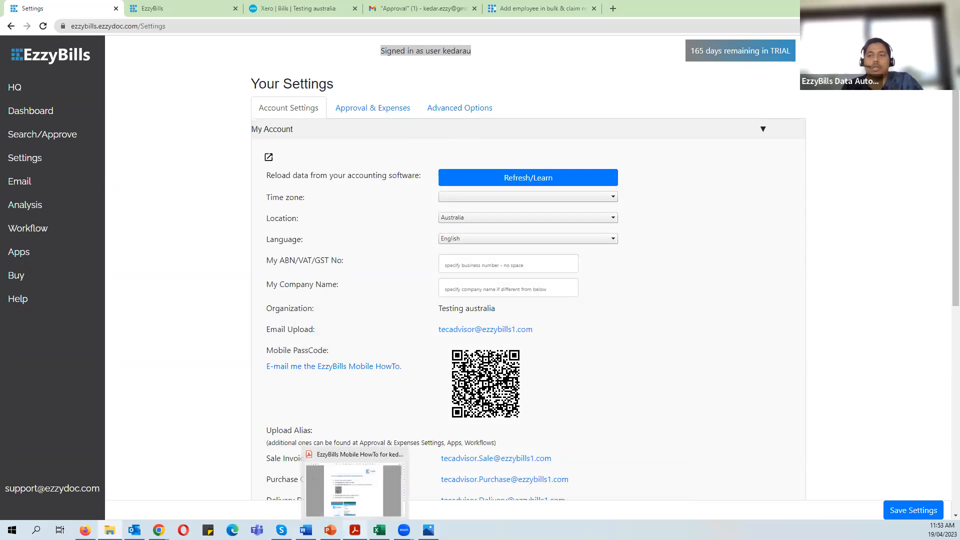
pyautogui.click(355, 531)
pyautogui.scroll(-2, 546, 286)
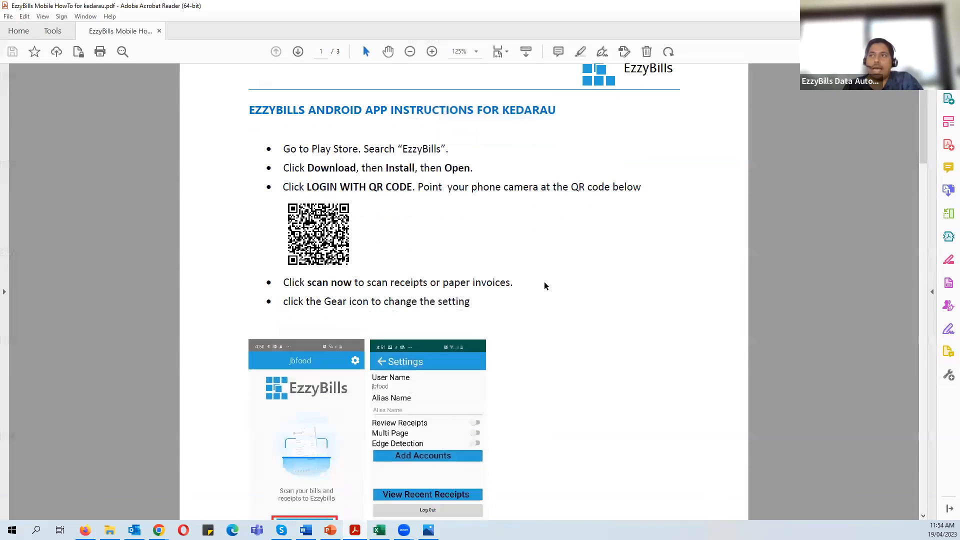
pyautogui.scroll(-1, 546, 286)
pyautogui.scroll(3, 534, 280)
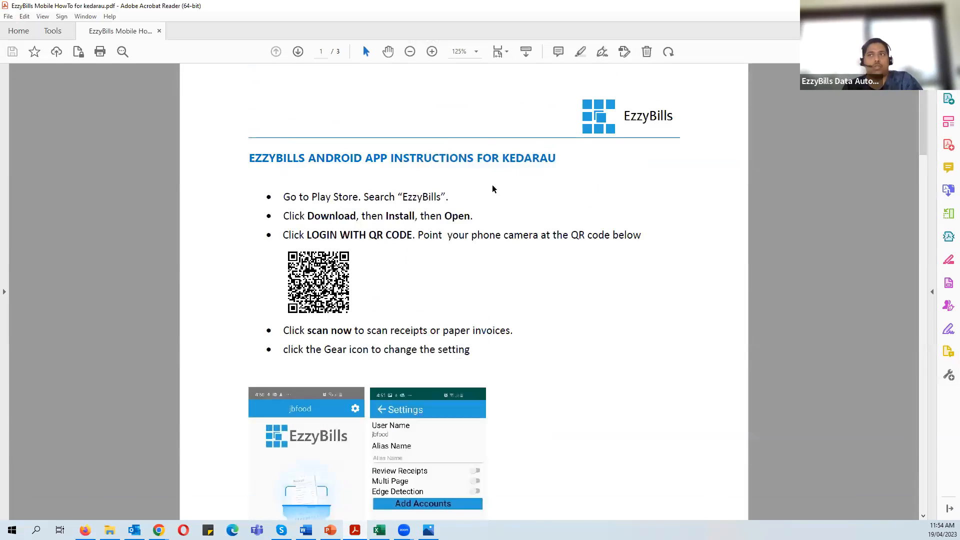
pyautogui.moveTo(255, 159); pyautogui.dragTo(556, 159)
pyautogui.click(526, 158)
# - Read through the Android app instructions, then return to the mobile login screenshot
pyautogui.scroll(-1, 546, 176)
pyautogui.click(452, 171)
pyautogui.scroll(-2, 359, 174)
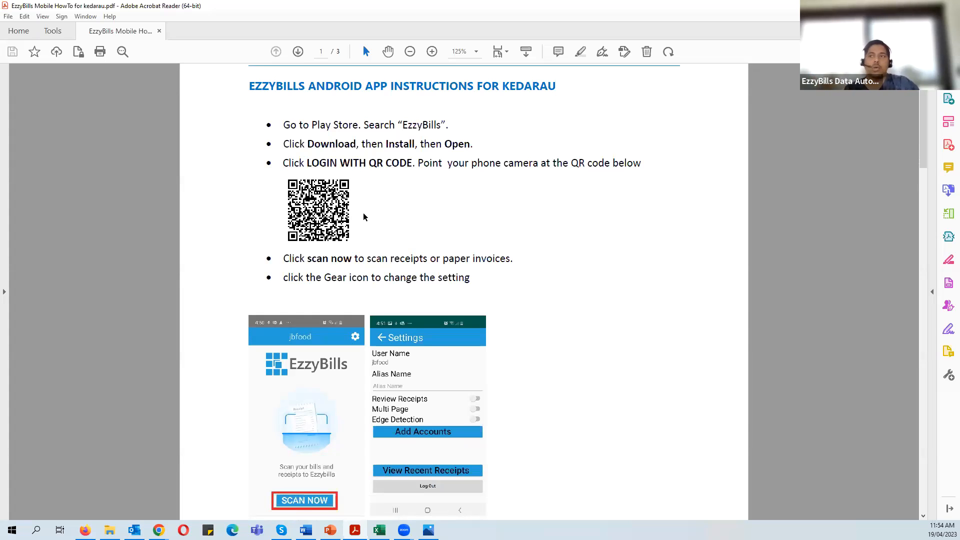
pyautogui.scroll(-3, 363, 214)
pyautogui.scroll(4, 363, 214)
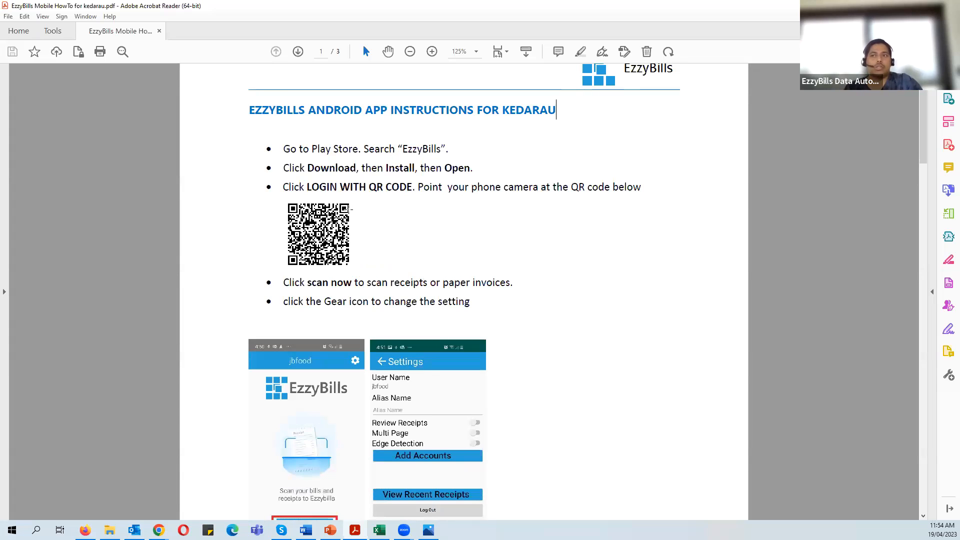
pyautogui.click(428, 530)
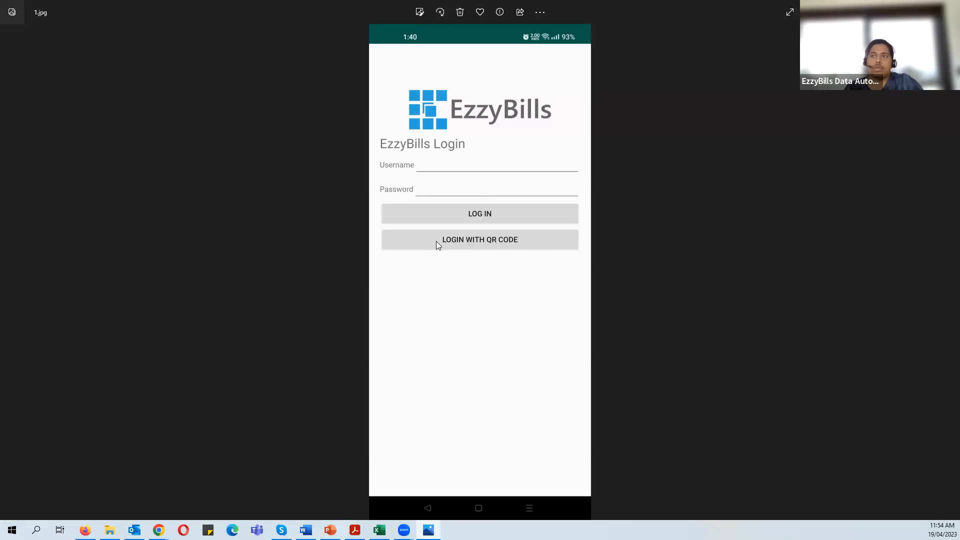
# - Minimise the viewer and PDF, then show the QR scanner screenshot in Photos
pyautogui.click(903, 7)
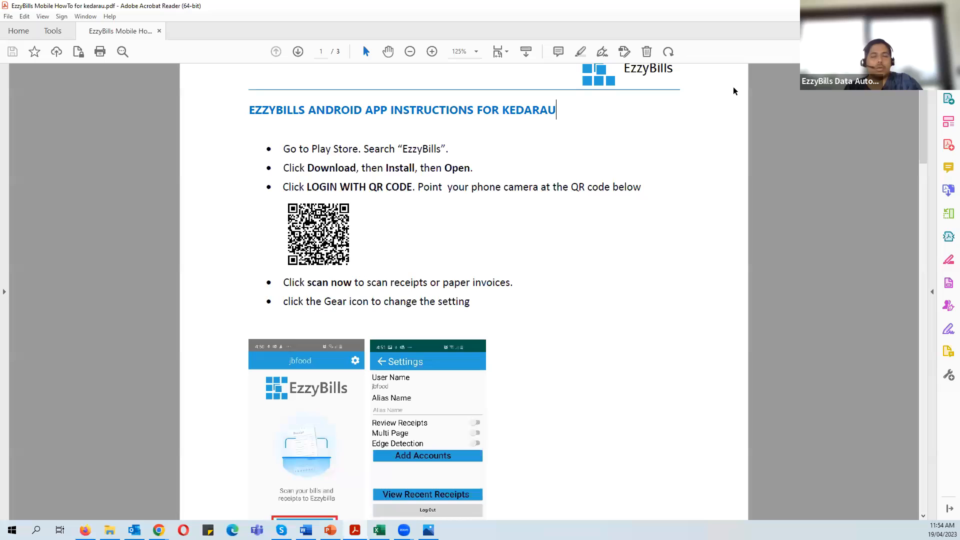
pyautogui.click(902, 6)
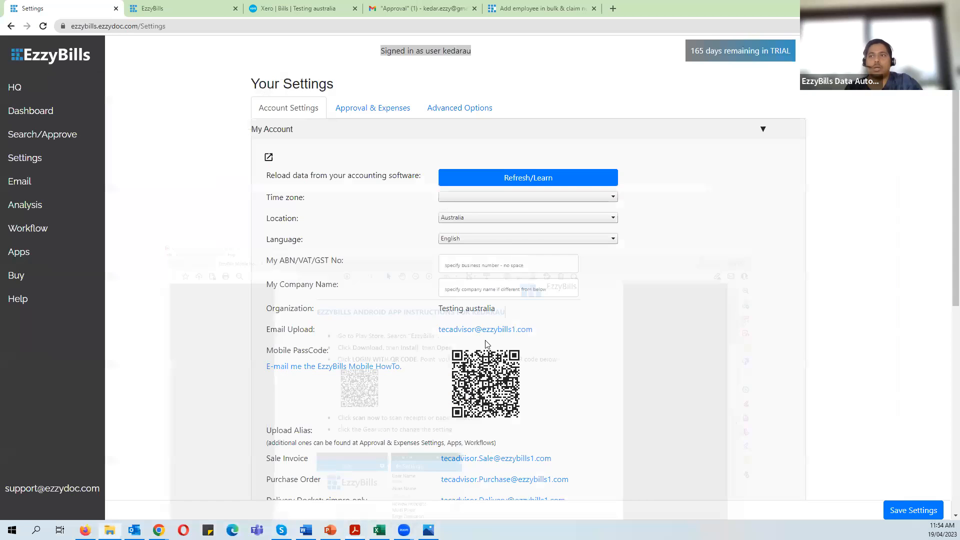
pyautogui.click(429, 530)
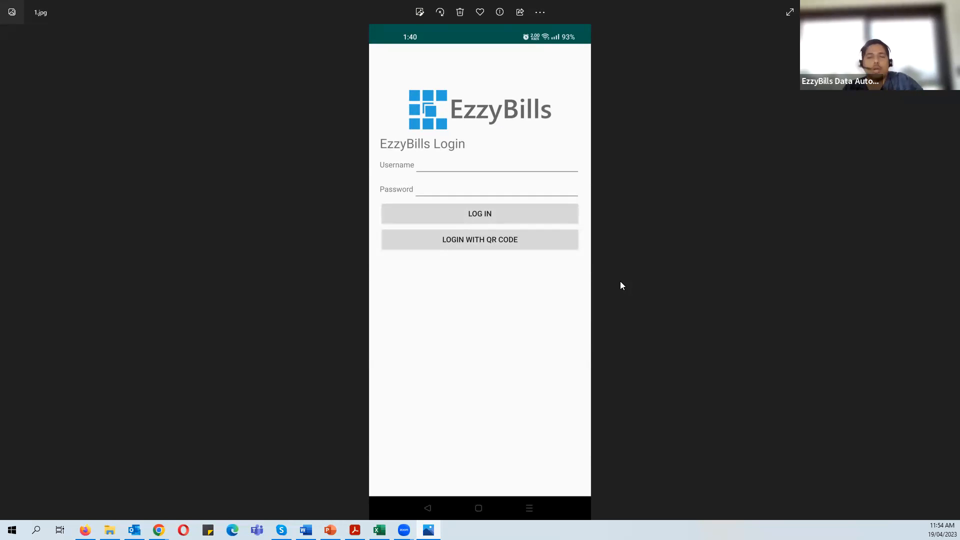
pyautogui.press('Right')
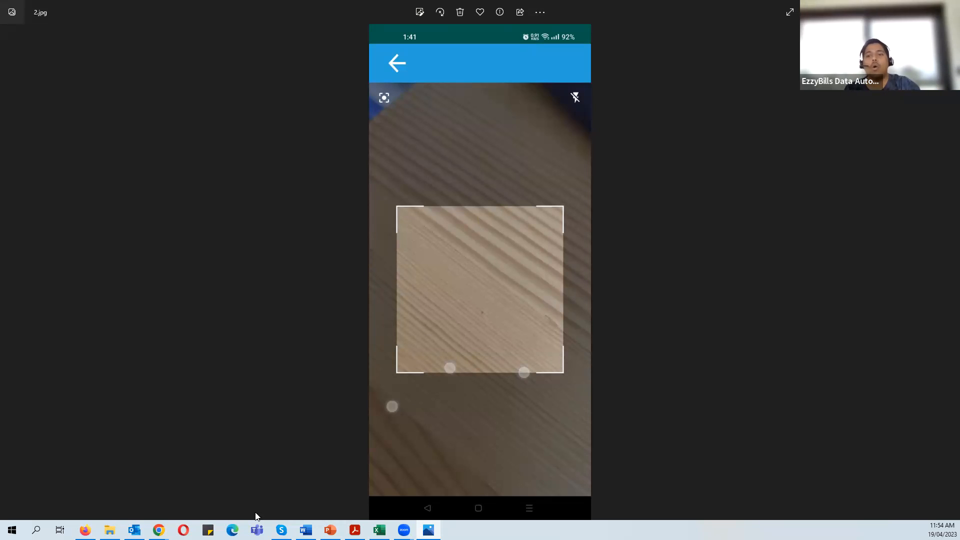
# - Check the EzzyBills settings page, then advance through the scanned QR code to 4.jpg
pyautogui.moveTo(159, 530)
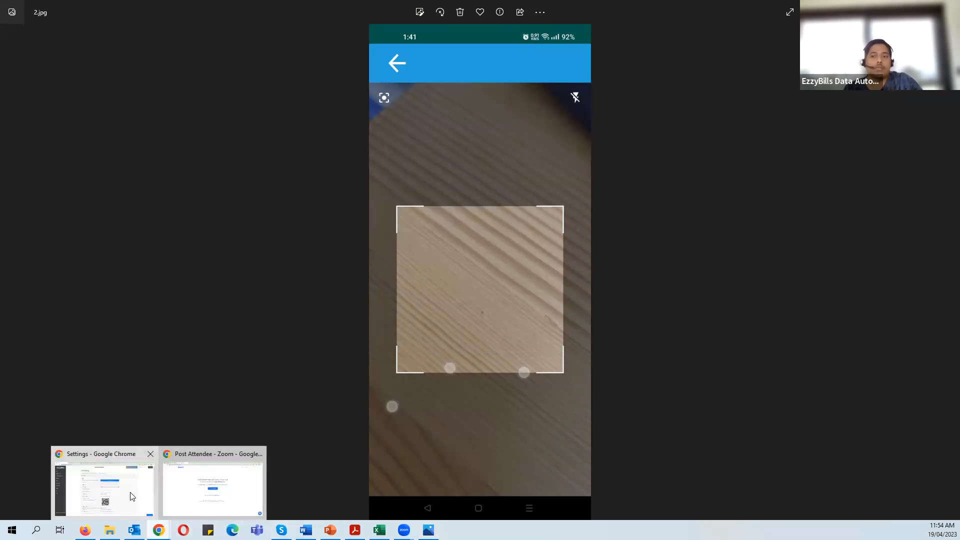
pyautogui.click(105, 483)
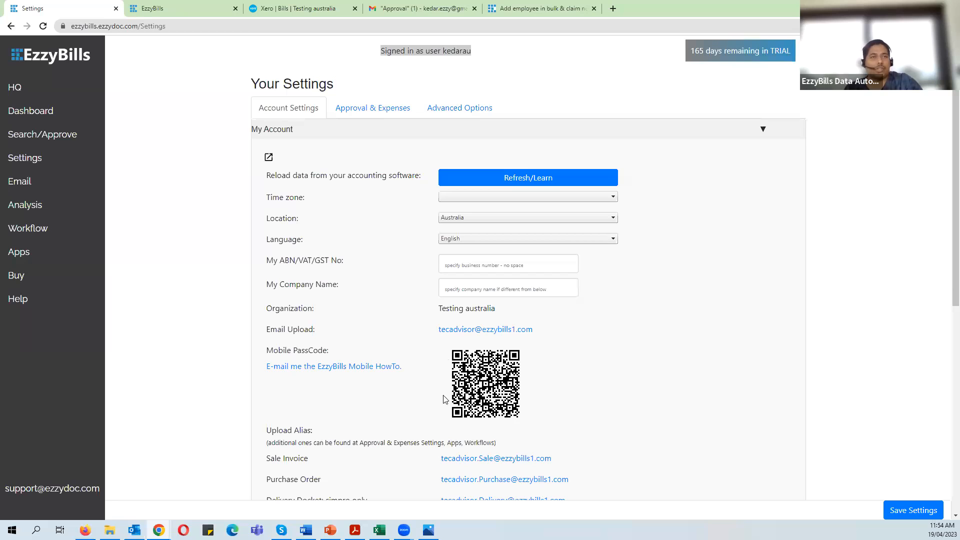
pyautogui.click(429, 530)
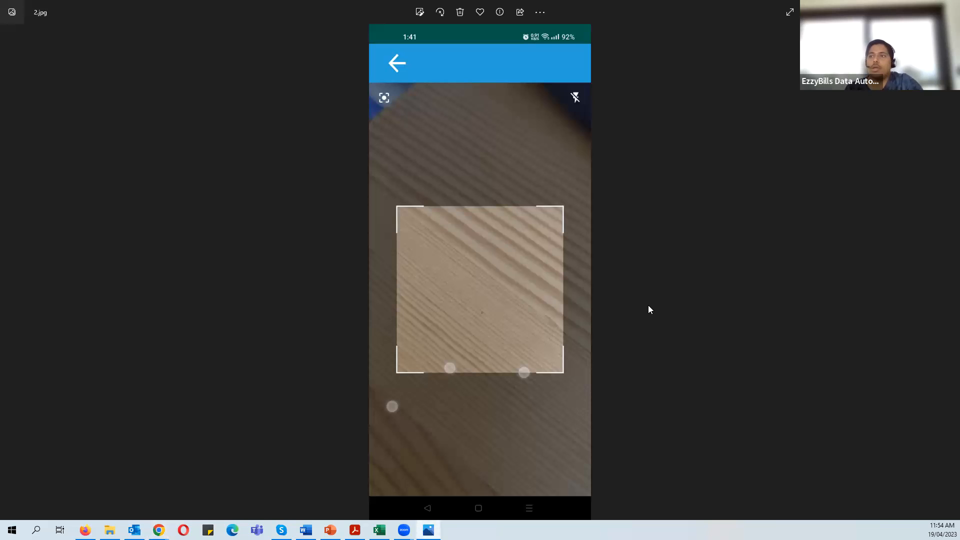
pyautogui.press('Right')
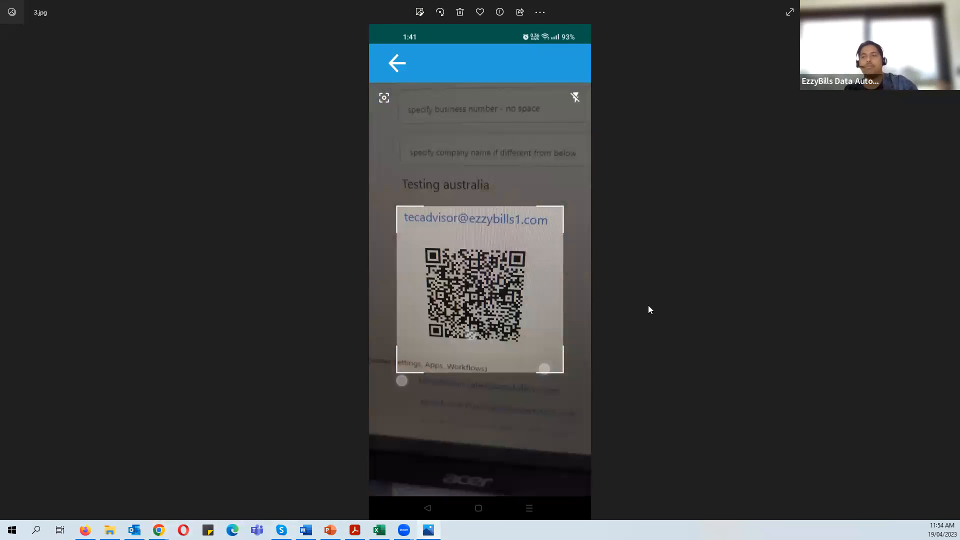
pyautogui.press('Right')
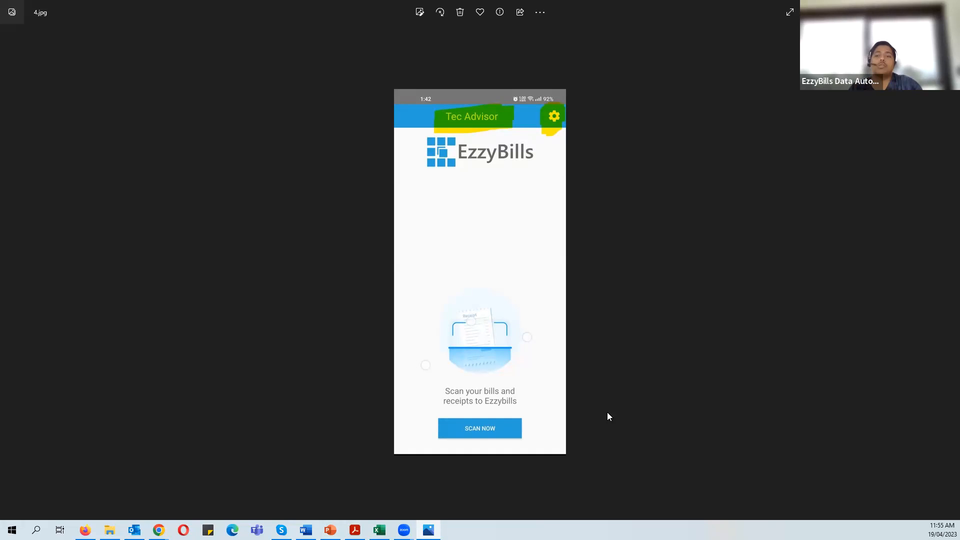
# - Show the EzzyBills Approval & Expenses settings in Chrome
pyautogui.moveTo(159, 528)
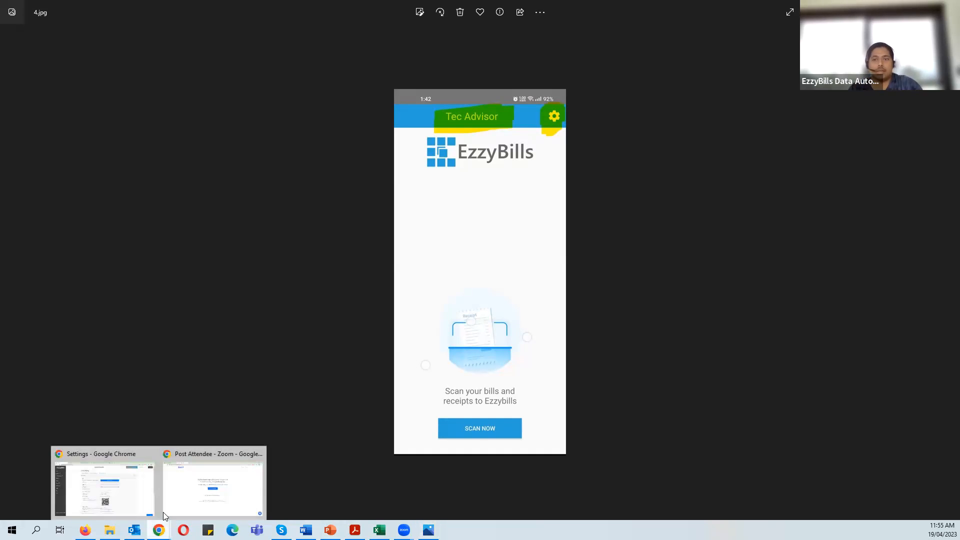
pyautogui.click(125, 493)
pyautogui.click(377, 108)
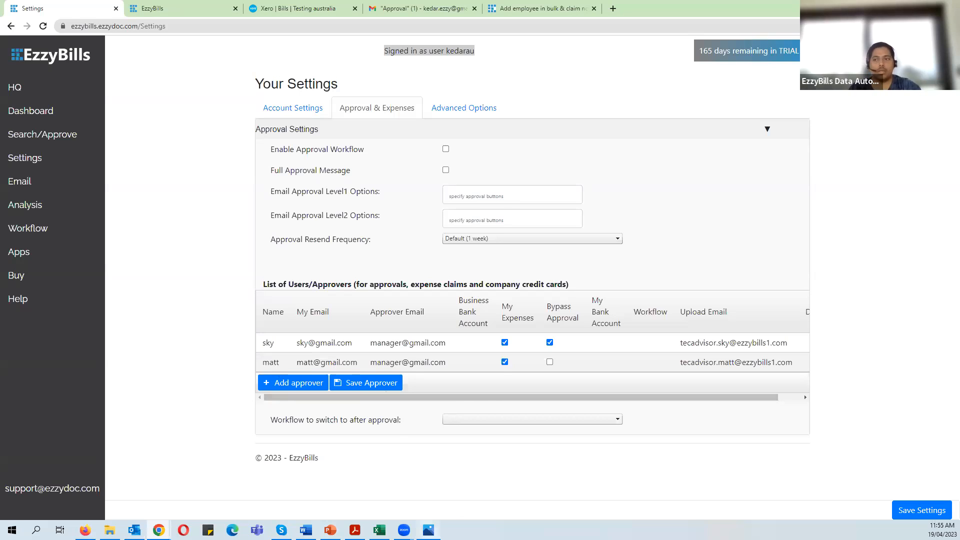
# - Step through the app settings and alias scott screenshots to 8.jpg's camera notes screen
pyautogui.click(429, 530)
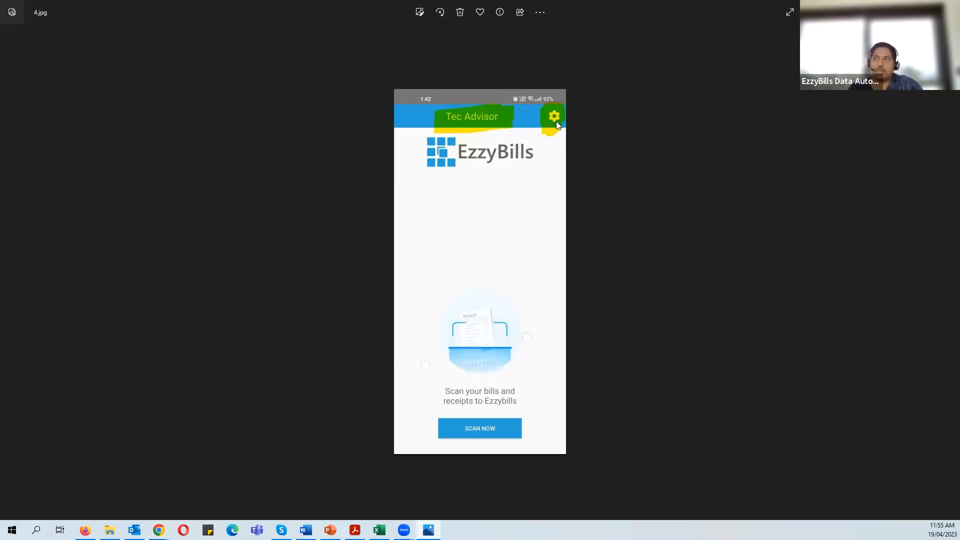
pyautogui.press('Right')
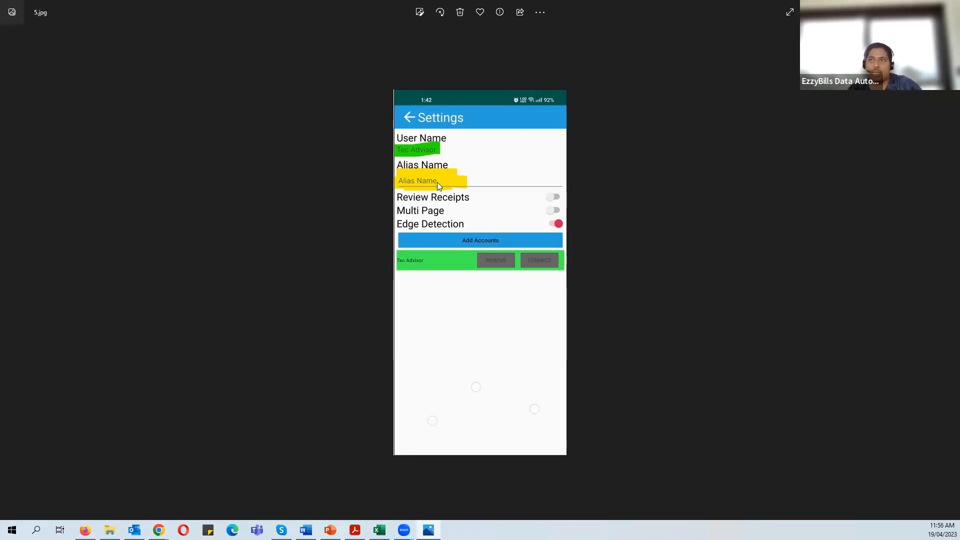
pyautogui.press('Right')
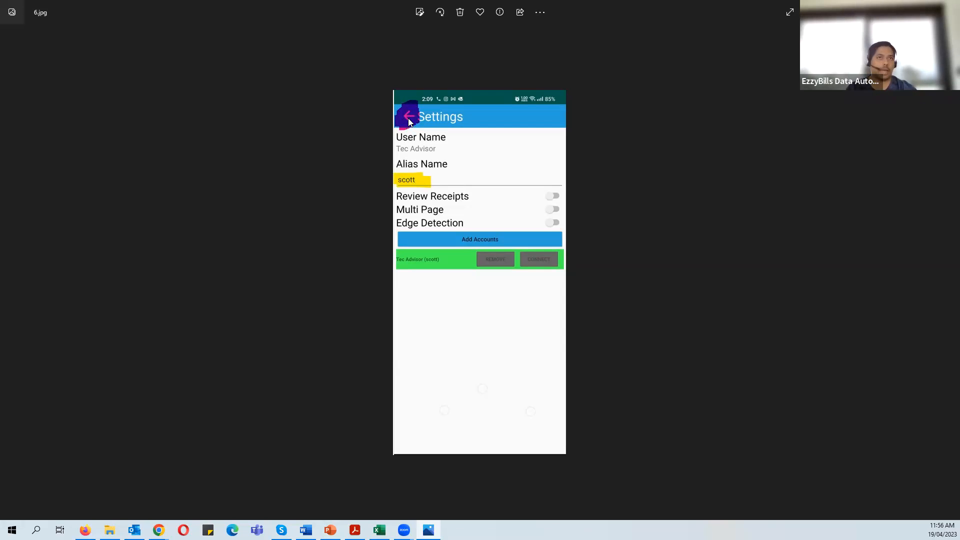
pyautogui.press('Right')
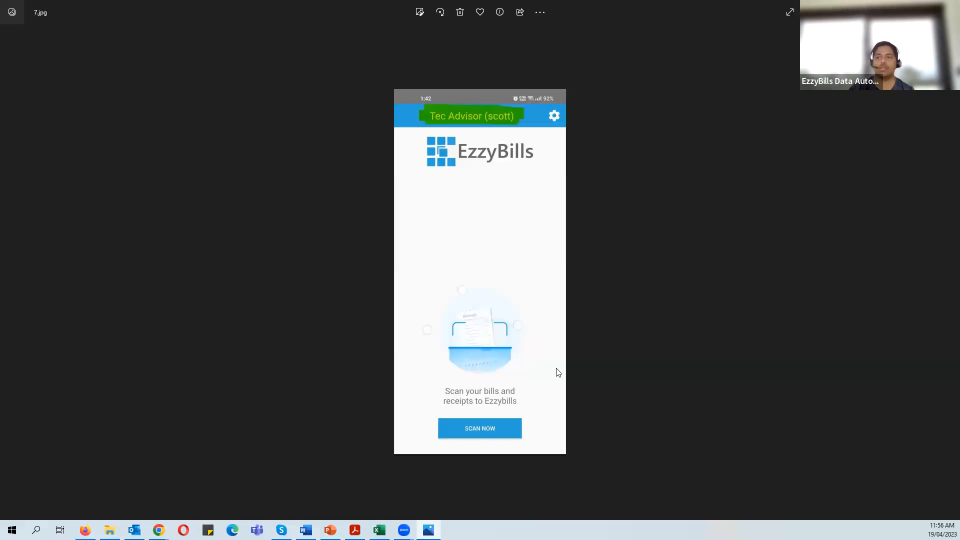
pyautogui.press('Right')
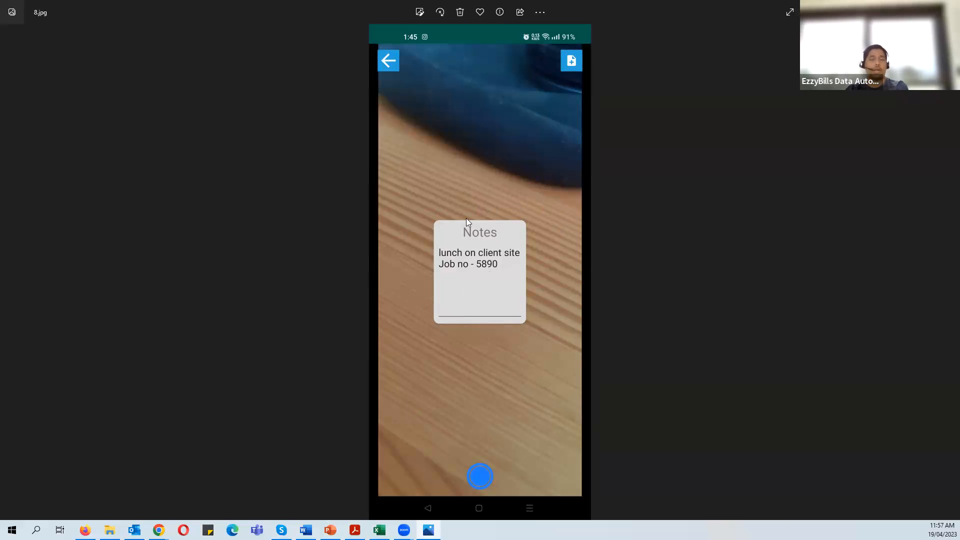
# - Show the receipt photo 9.jpg, then bring EzzyBills' Approval & Expenses settings to the front
pyautogui.press('Right')
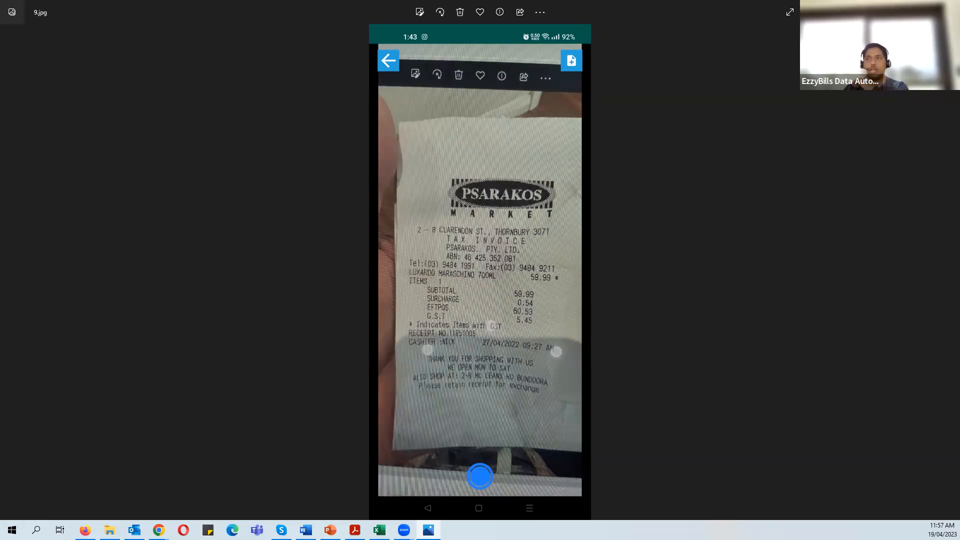
pyautogui.hotkey('alt', 'Tab')
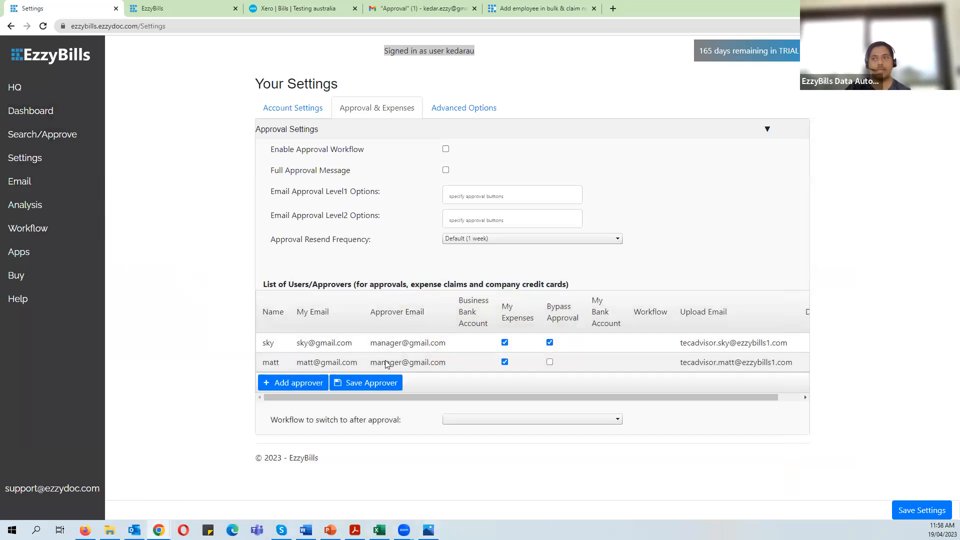
pyautogui.click(550, 342)
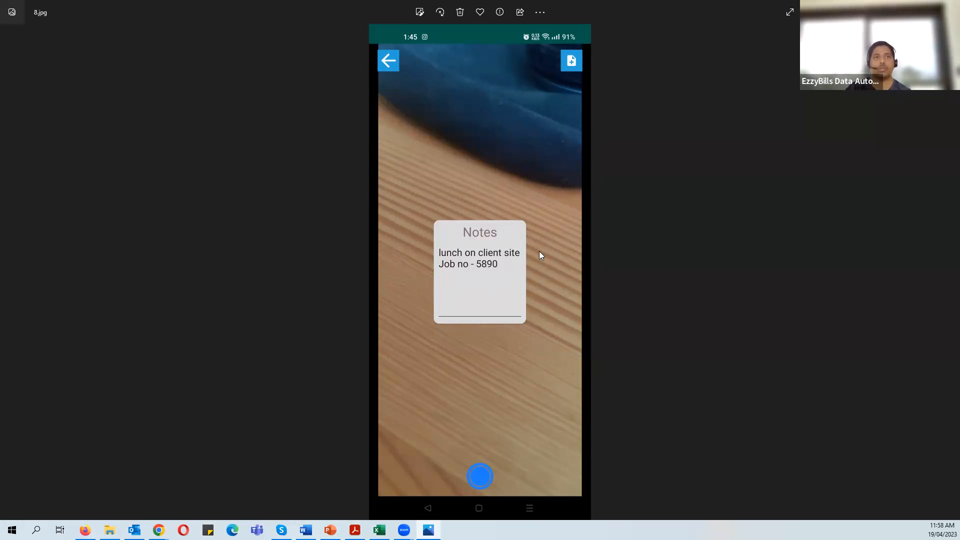
pyautogui.moveTo(158, 531)
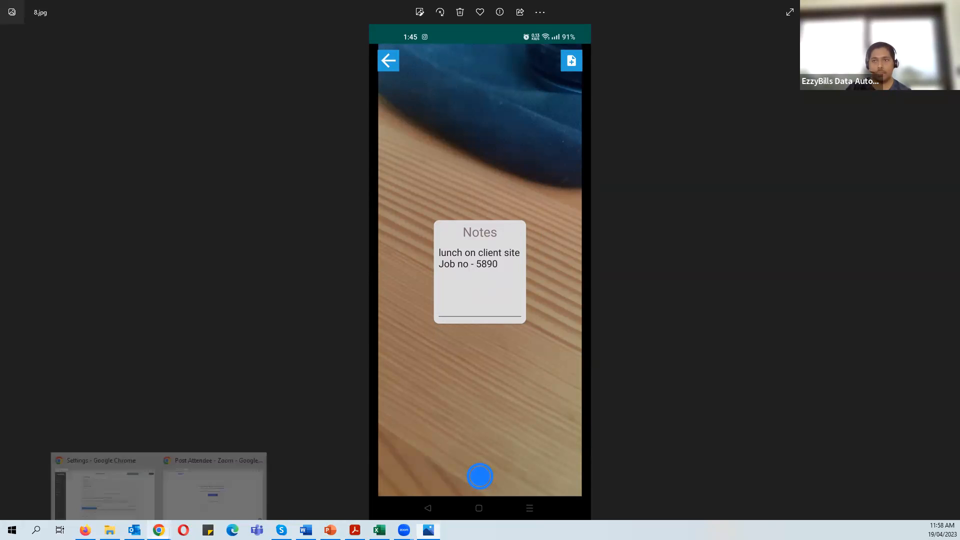
pyautogui.click(122, 497)
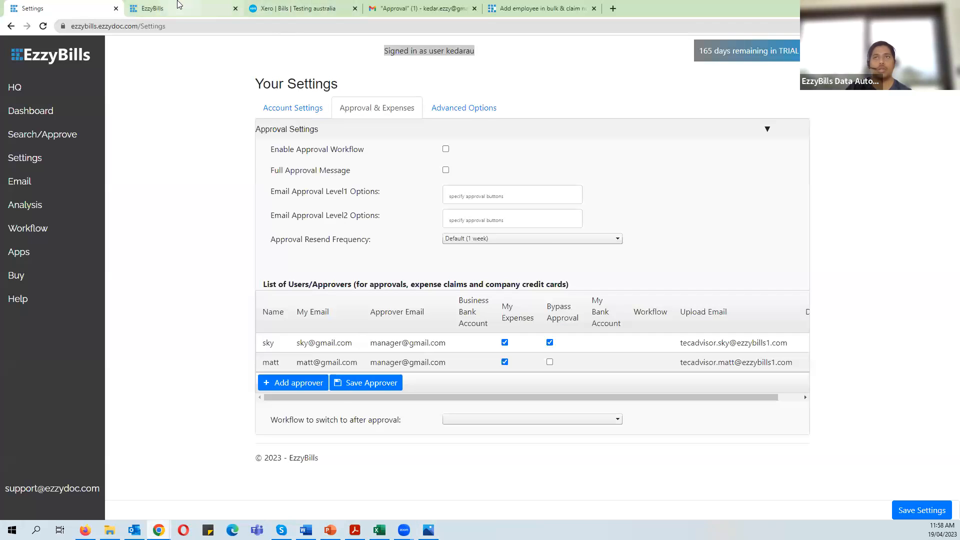
# - Show Xero's Bills list with the 59.99 'lunch on client site Job no - 5890' draft
pyautogui.click(266, 6)
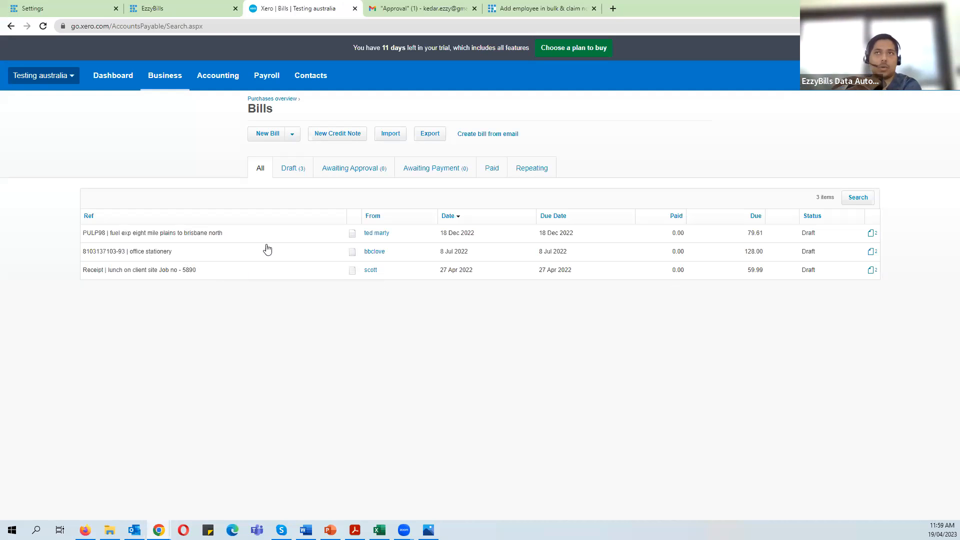
pyautogui.click(215, 8)
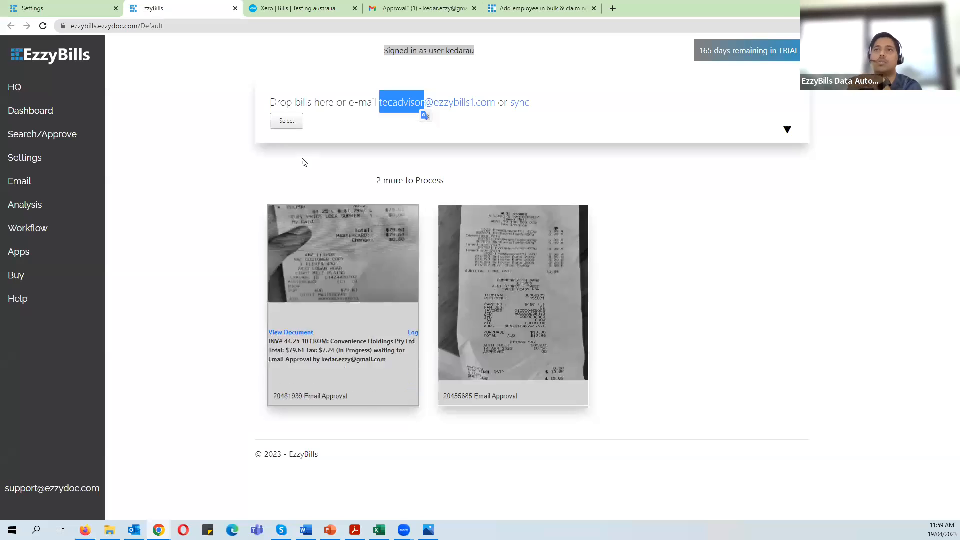
pyautogui.click(306, 7)
pyautogui.click(429, 530)
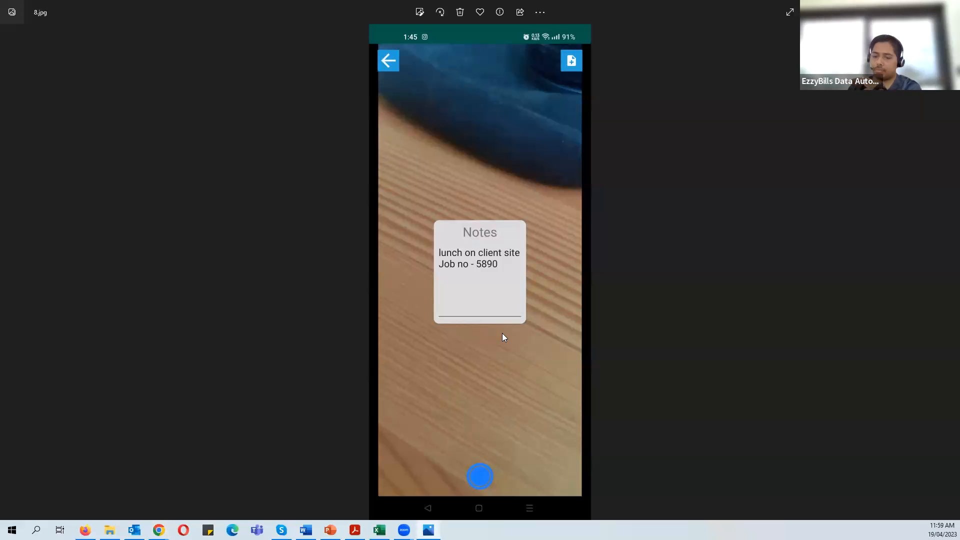
pyautogui.press('Right')
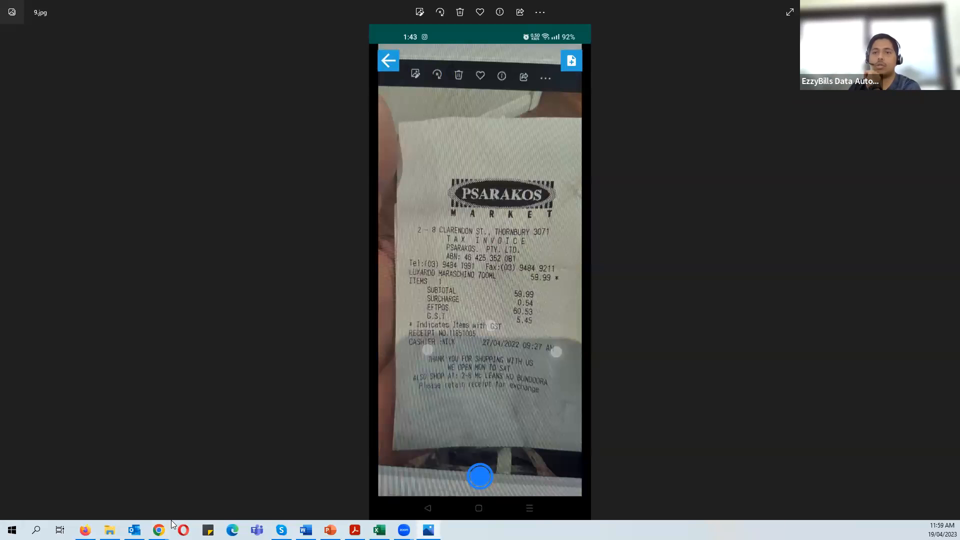
pyautogui.moveTo(159, 530)
pyautogui.click(136, 489)
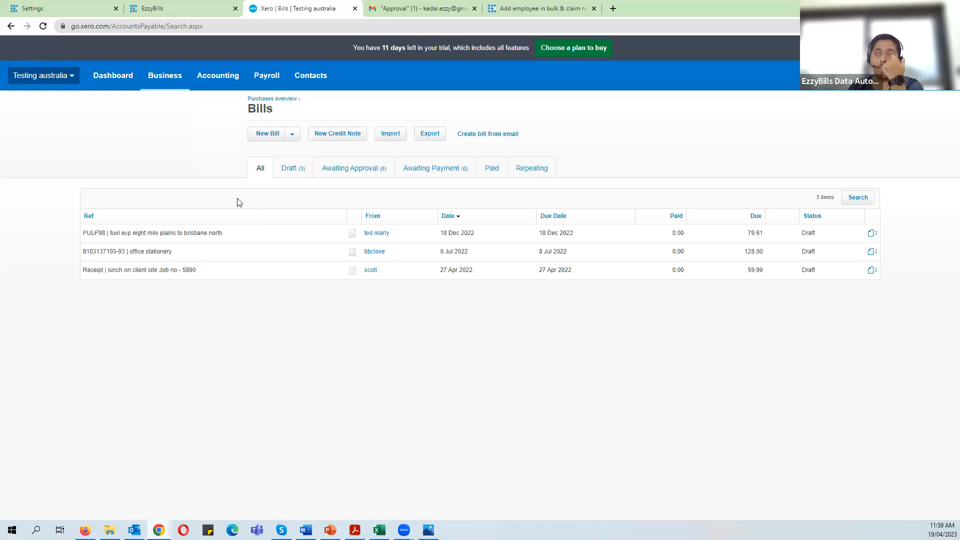
# - Show Gmail's Approval label with the EzzyBills Tec Advisor approval email on top
pyautogui.click(398, 11)
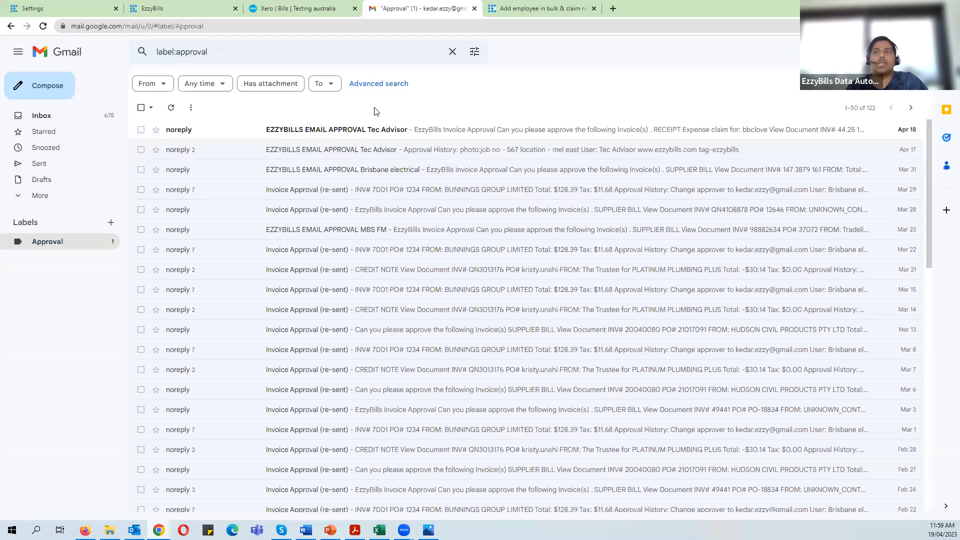
# - Open the EzzyBills approval email and highlight the bbclove claim line and approval history note
pyautogui.click(377, 134)
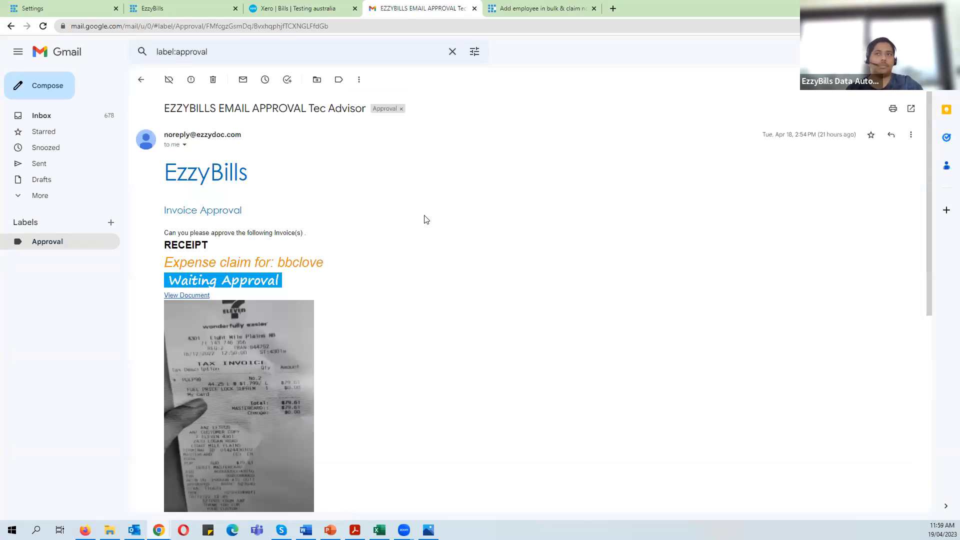
pyautogui.scroll(-1, 423, 219)
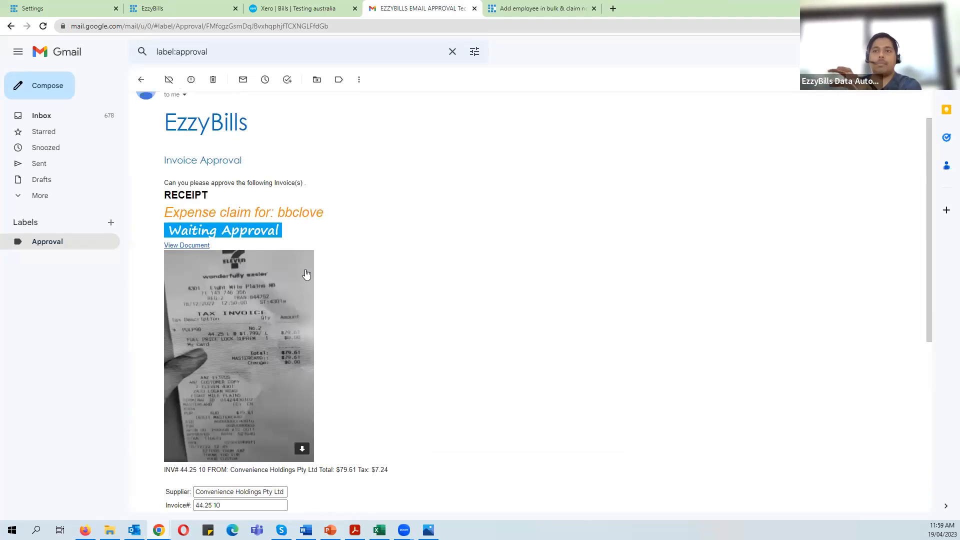
pyautogui.moveTo(343, 222); pyautogui.dragTo(164, 213)
pyautogui.click(175, 206)
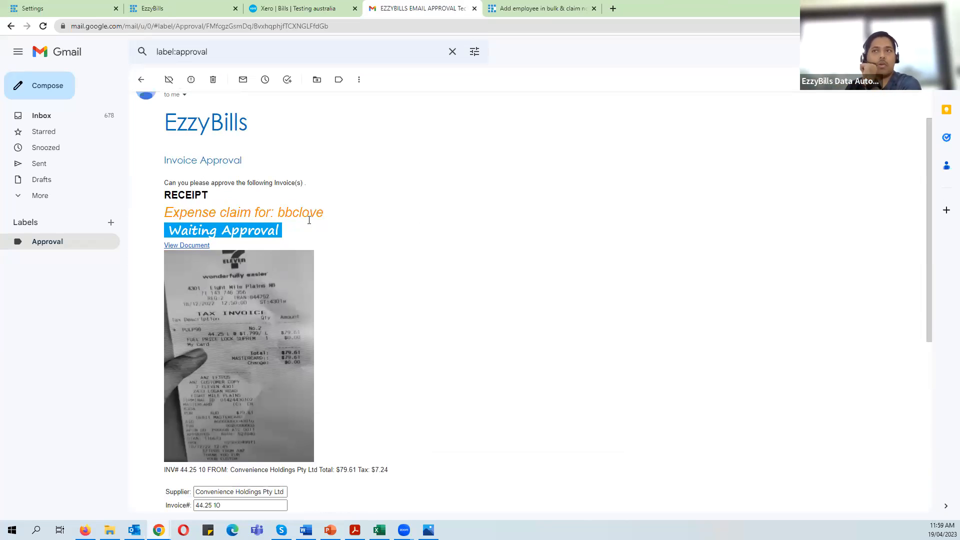
pyautogui.scroll(-4, 240, 313)
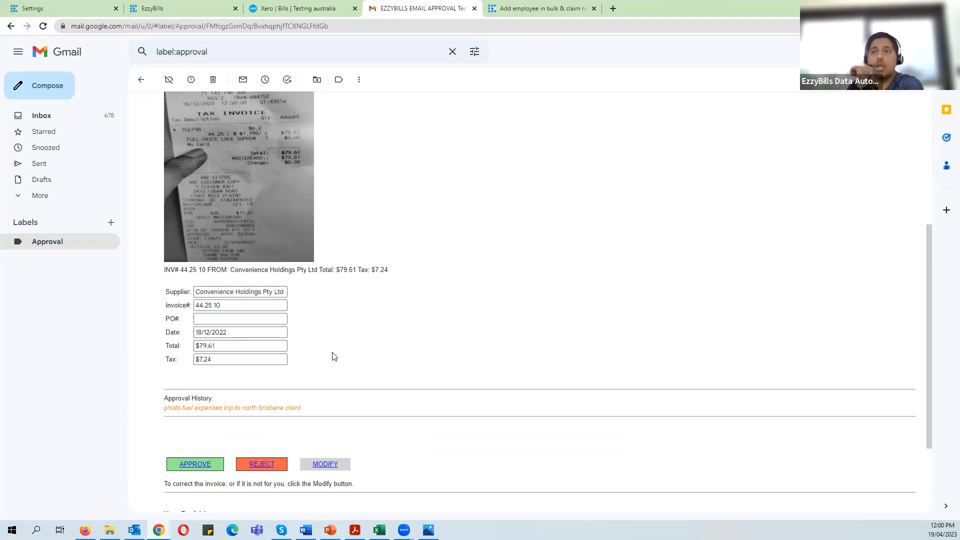
pyautogui.scroll(4, 379, 366)
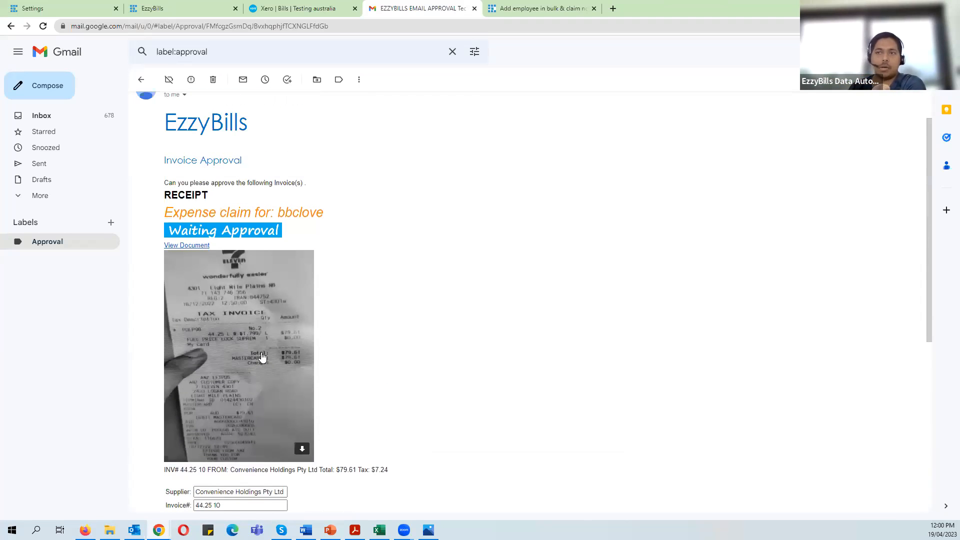
pyautogui.scroll(-2, 263, 356)
pyautogui.scroll(1, 313, 250)
pyautogui.doubleClick(303, 163)
pyautogui.scroll(-5, 358, 206)
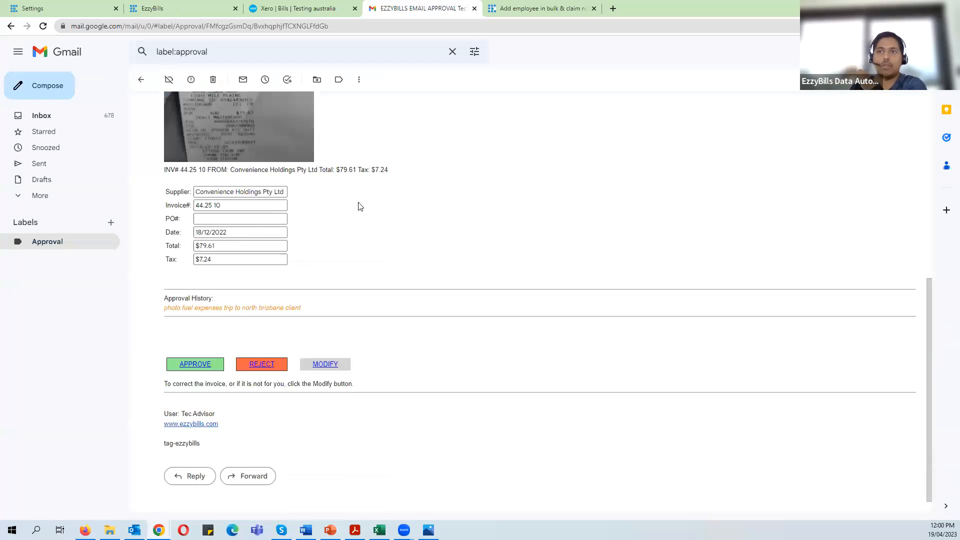
pyautogui.moveTo(303, 309); pyautogui.dragTo(339, 311)
pyautogui.click(340, 311)
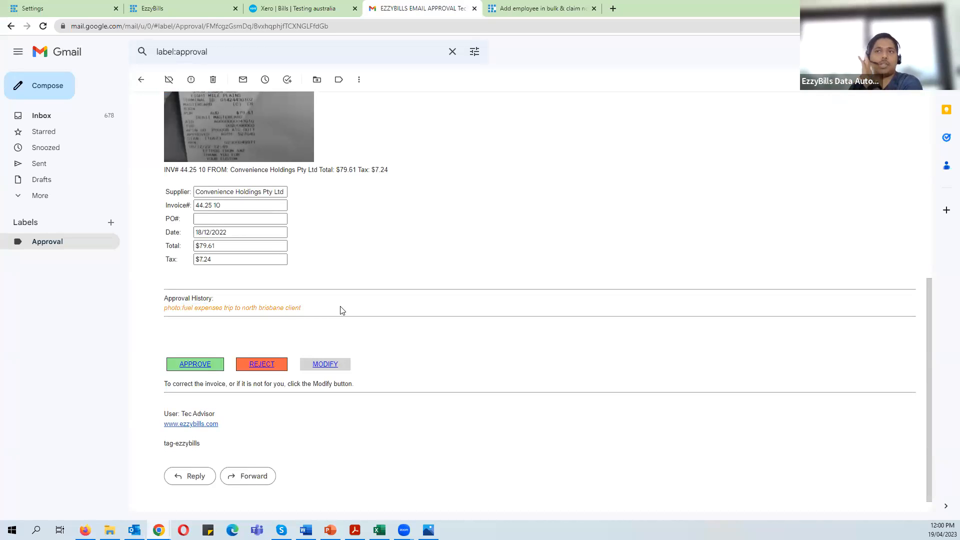
pyautogui.scroll(2, 343, 310)
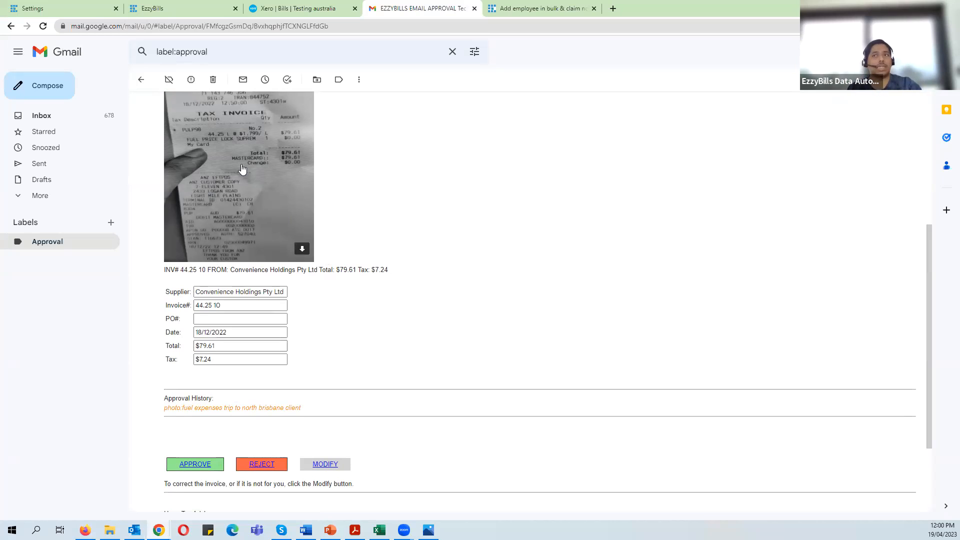
# - Reopen the approval email, scroll to the receipt details, and follow the MODIFY link
pyautogui.click(64, 246)
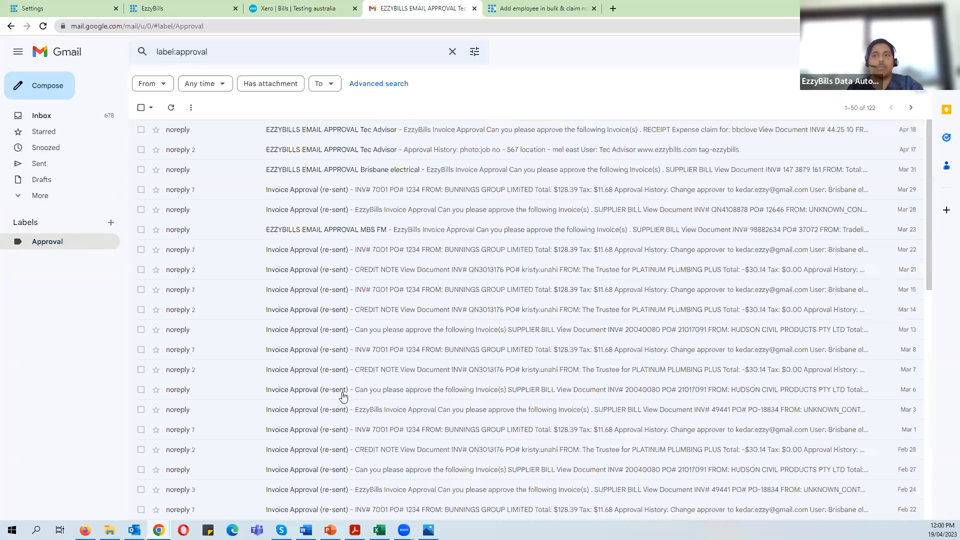
pyautogui.click(424, 130)
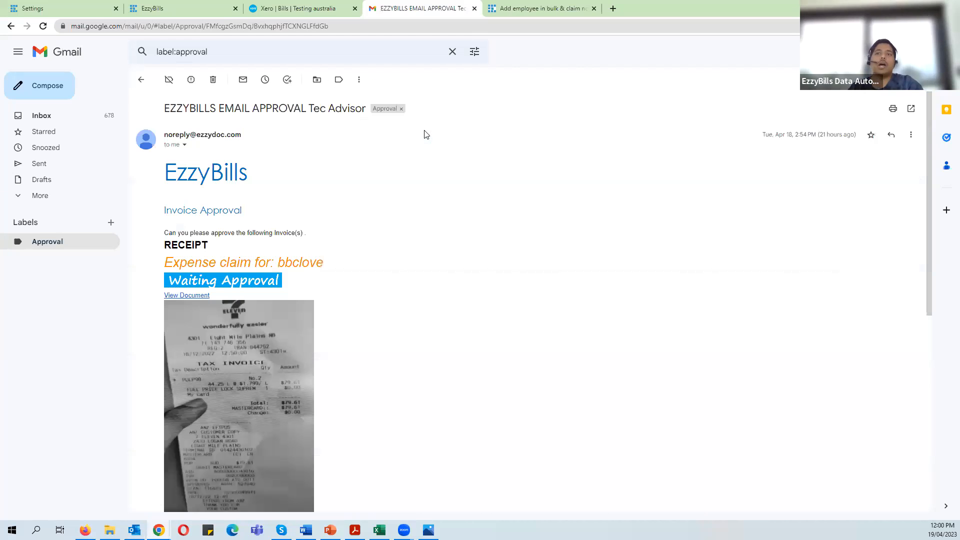
pyautogui.scroll(-3, 376, 173)
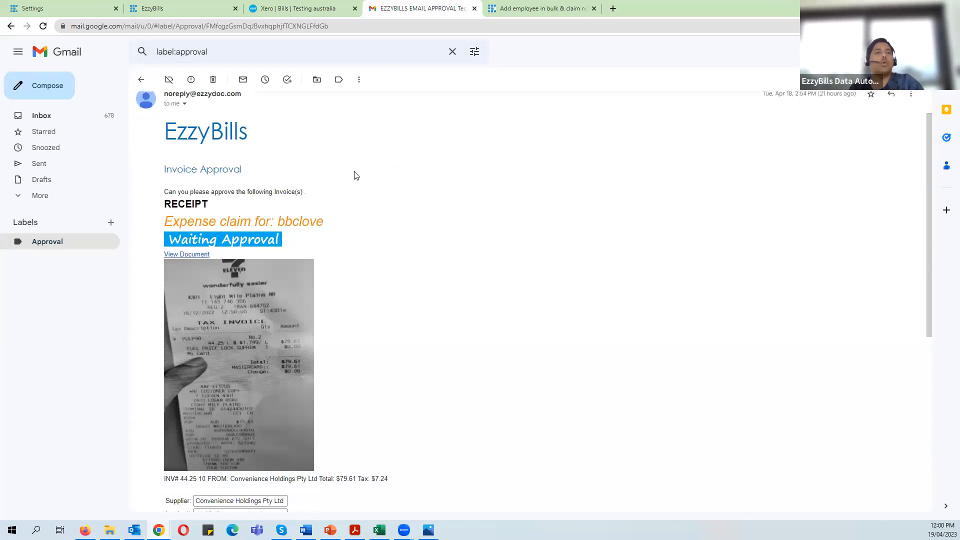
pyautogui.scroll(-3, 358, 170)
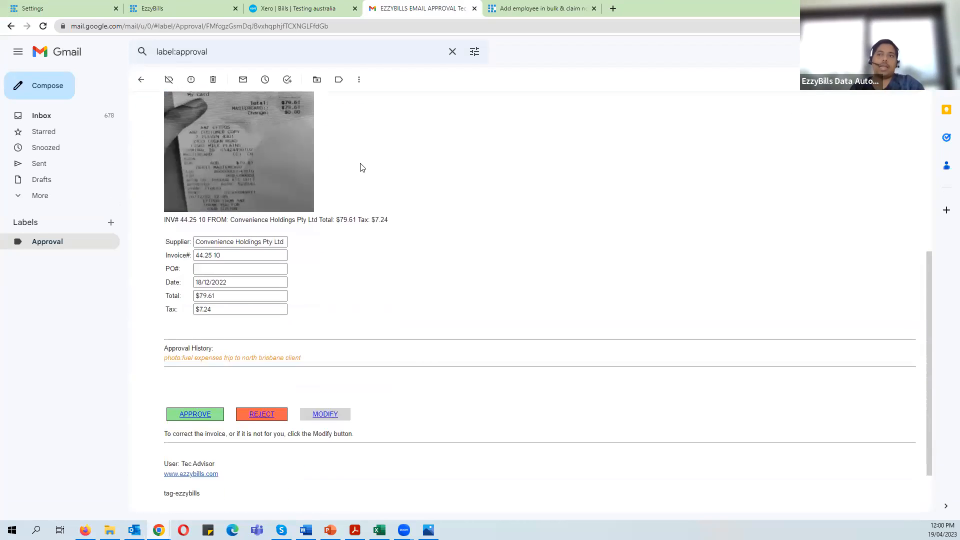
pyautogui.scroll(6, 377, 252)
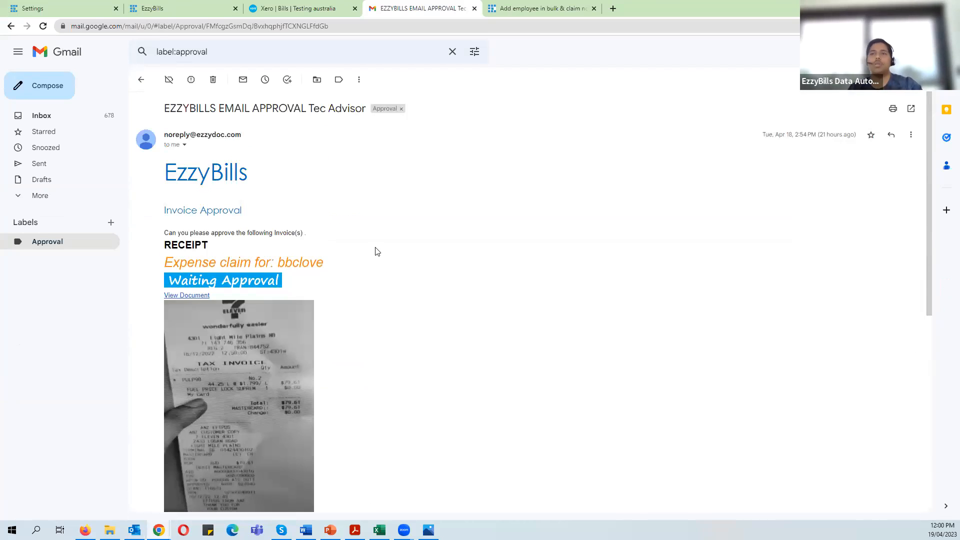
pyautogui.scroll(-2, 378, 255)
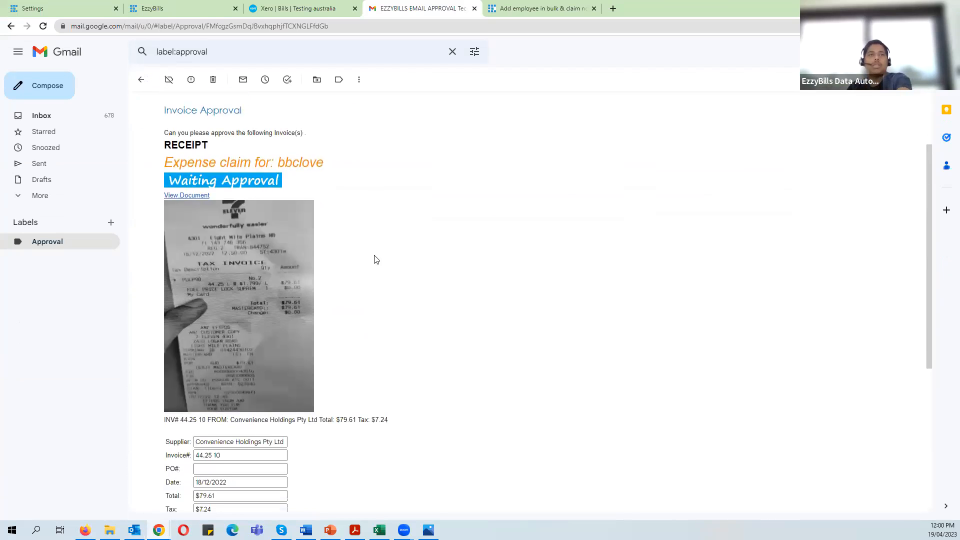
pyautogui.scroll(-5, 376, 259)
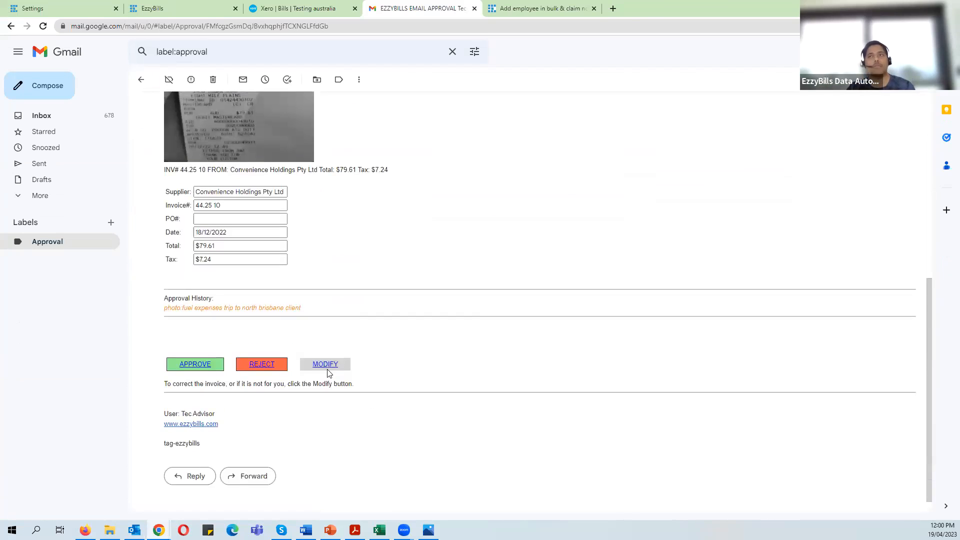
pyautogui.click(326, 365)
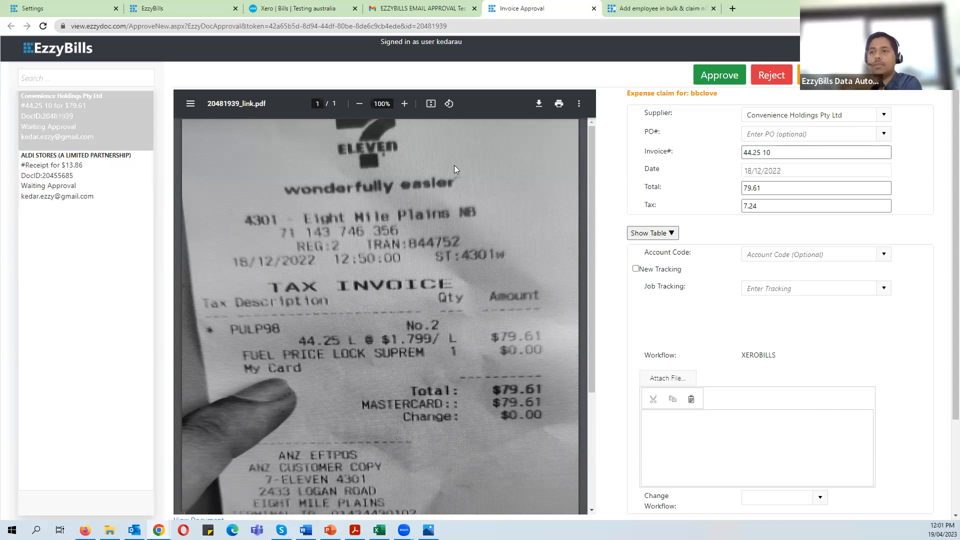
# - Review the receipt, claimant header and fuel-expenses approval history note for the $79.61 claim
pyautogui.scroll(-4, 475, 273)
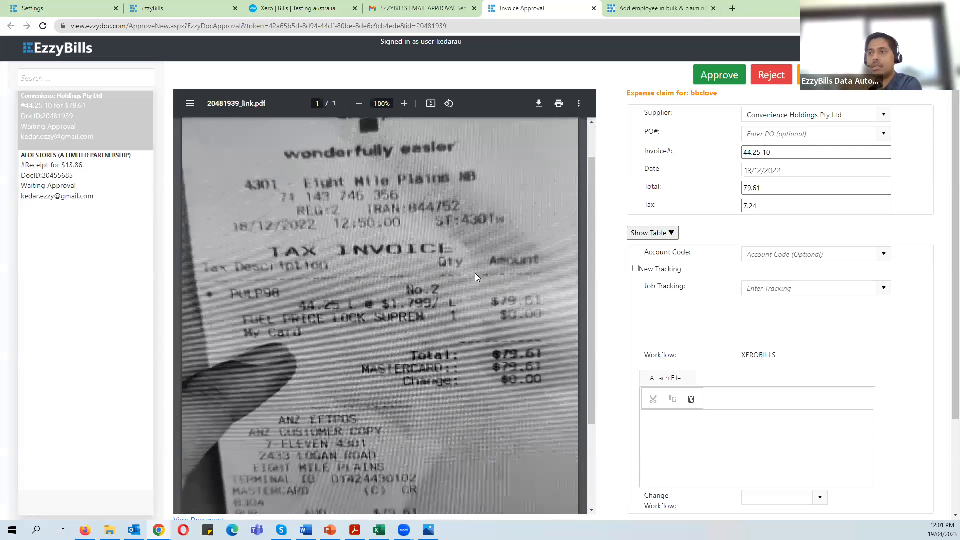
pyautogui.scroll(4, 491, 253)
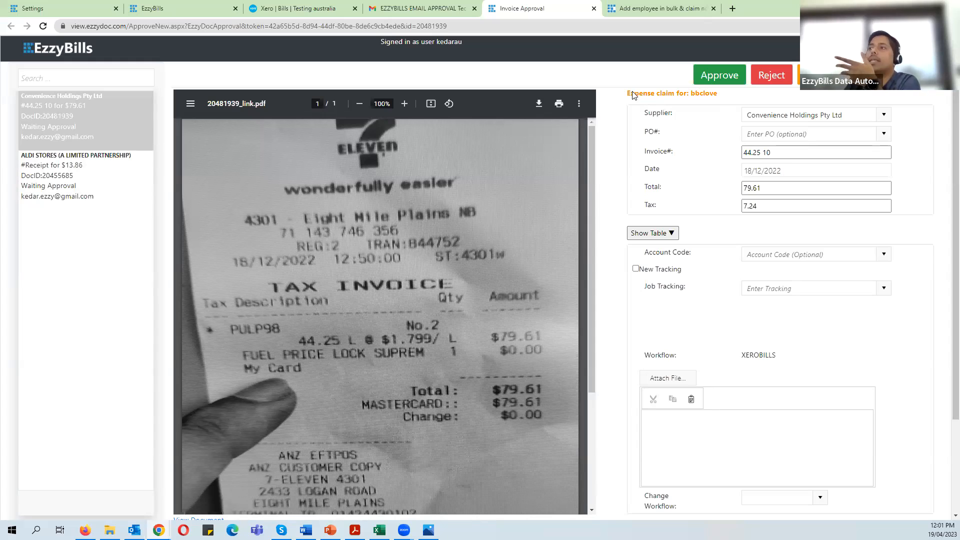
pyautogui.moveTo(629, 94); pyautogui.dragTo(730, 97)
pyautogui.click(731, 98)
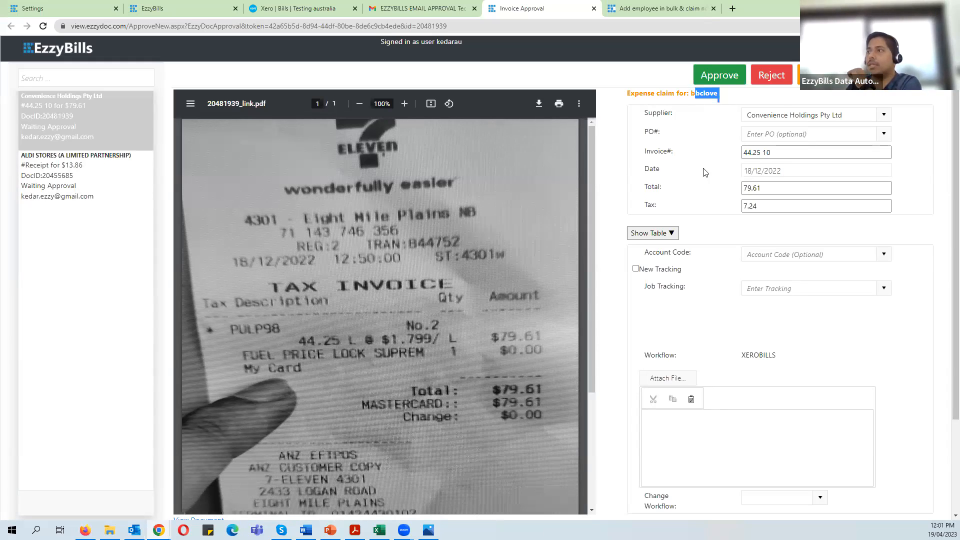
pyautogui.scroll(-3, 735, 300)
pyautogui.moveTo(629, 449); pyautogui.dragTo(750, 451)
pyautogui.click(784, 458)
pyautogui.moveTo(637, 449); pyautogui.dragTo(783, 455)
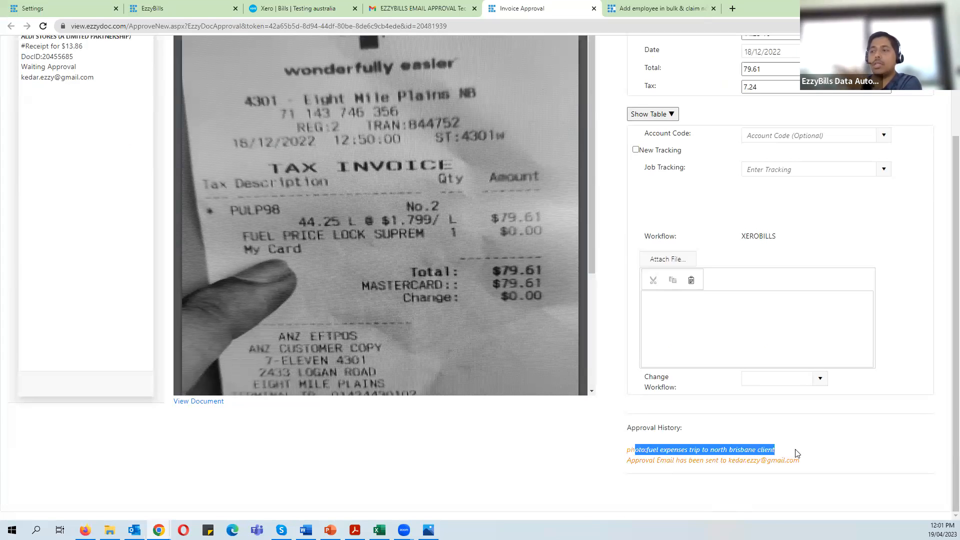
pyautogui.click(801, 452)
pyautogui.scroll(3, 802, 452)
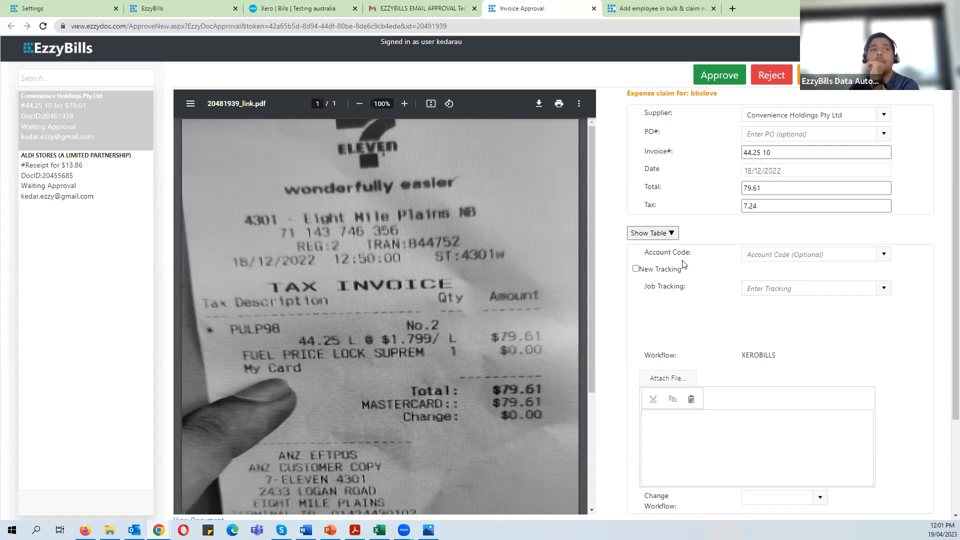
pyautogui.doubleClick(704, 94)
pyautogui.click(704, 124)
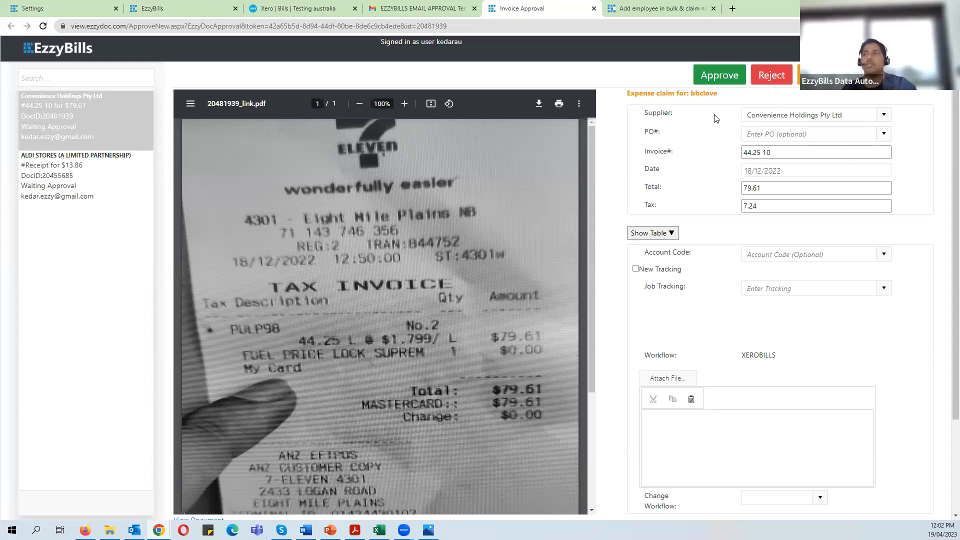
pyautogui.doubleClick(708, 95)
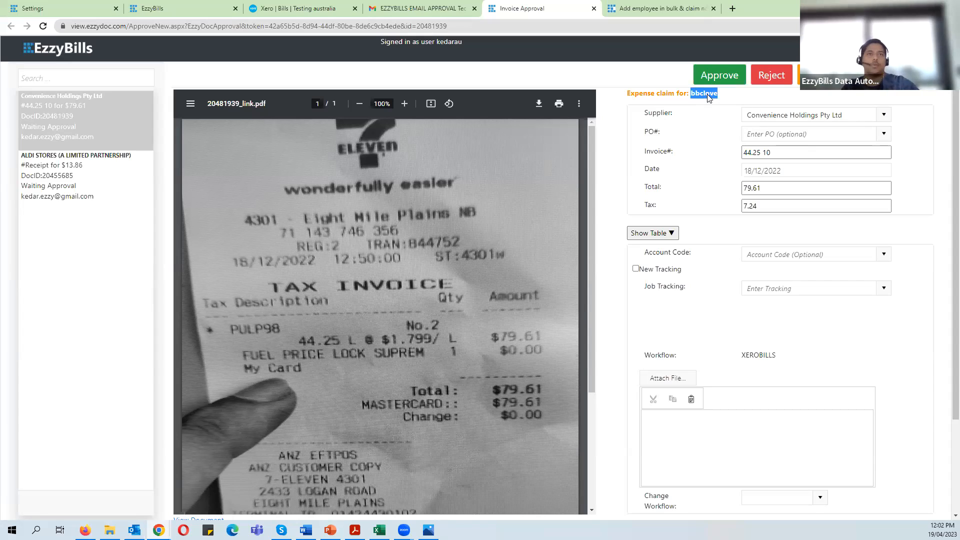
pyautogui.click(706, 97)
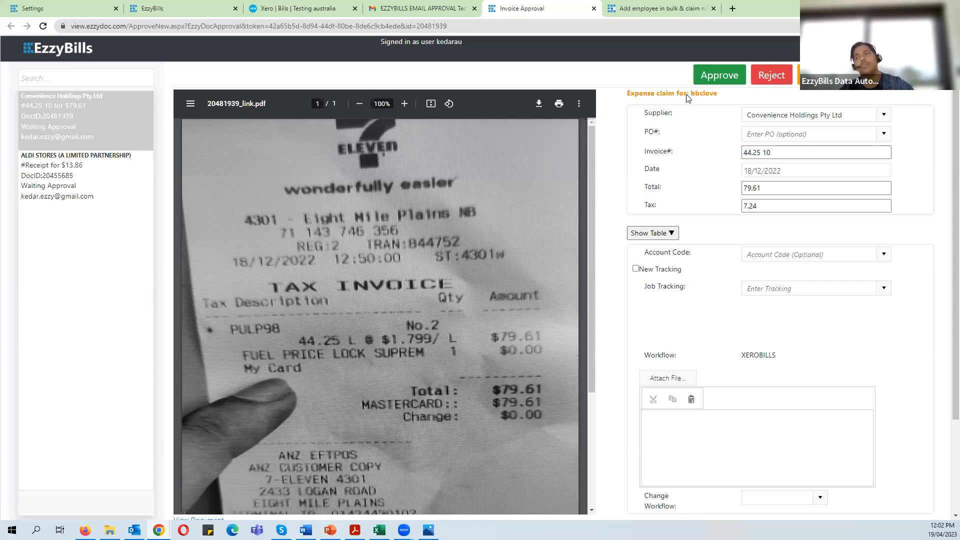
# - Approve the $79.61 Convenience Holdings claim, close its tab, and return to the dashboard
pyautogui.click(721, 74)
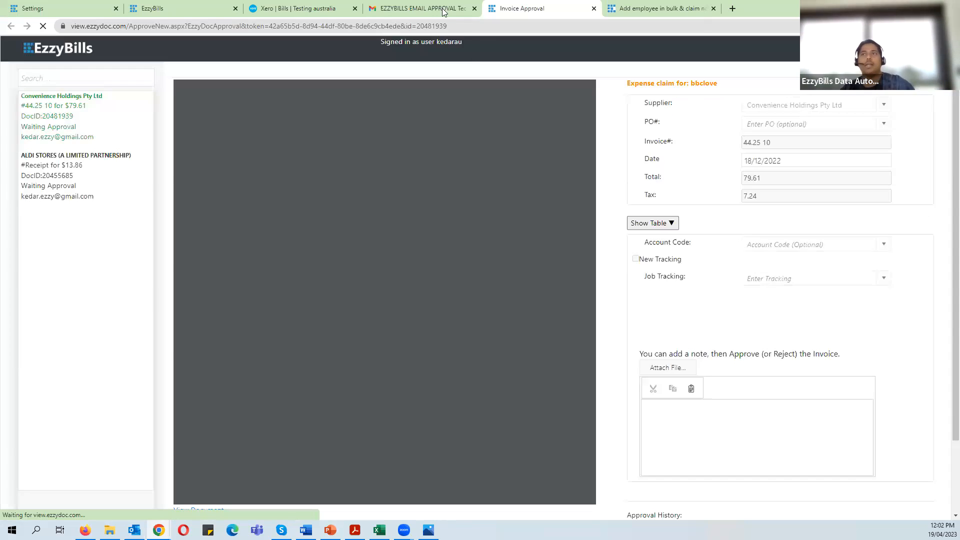
pyautogui.middleClick(542, 8)
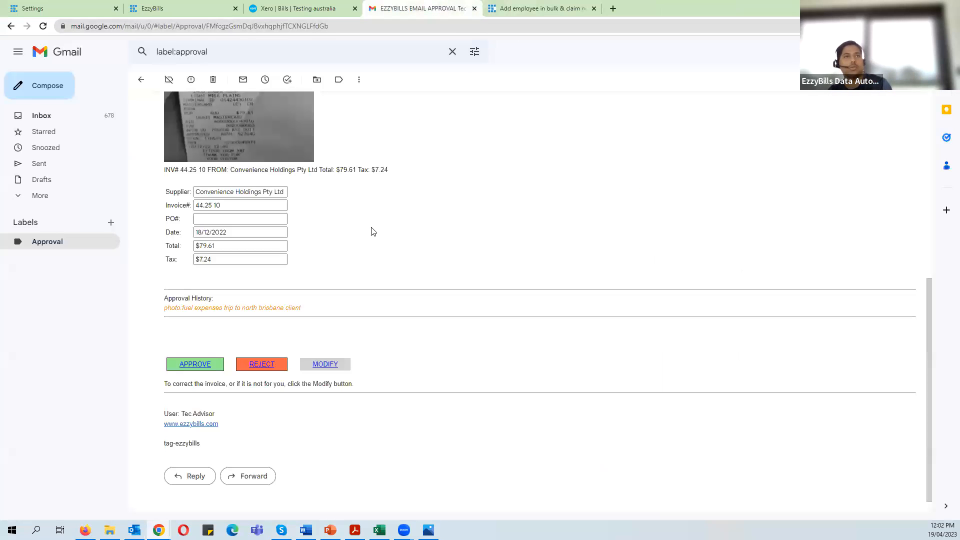
pyautogui.click(160, 6)
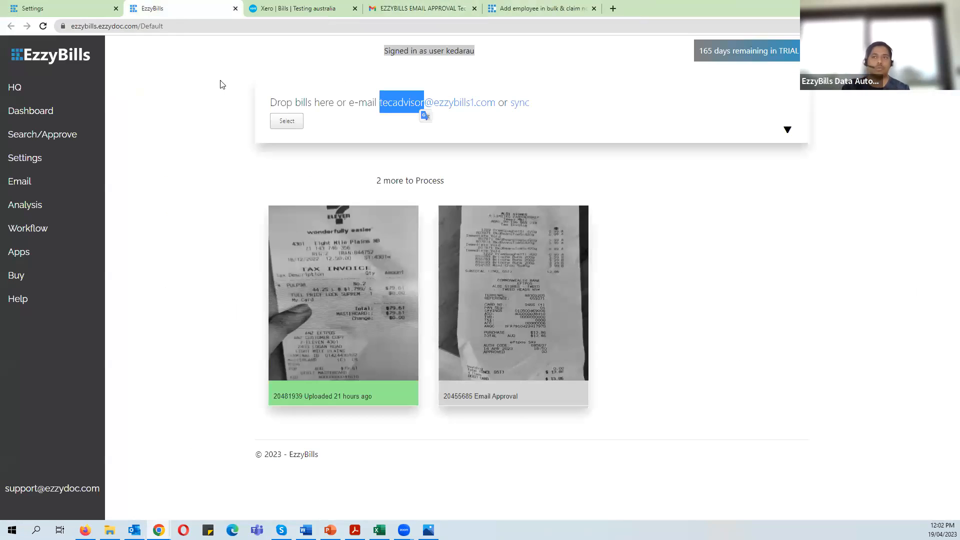
pyautogui.moveTo(267, 254)
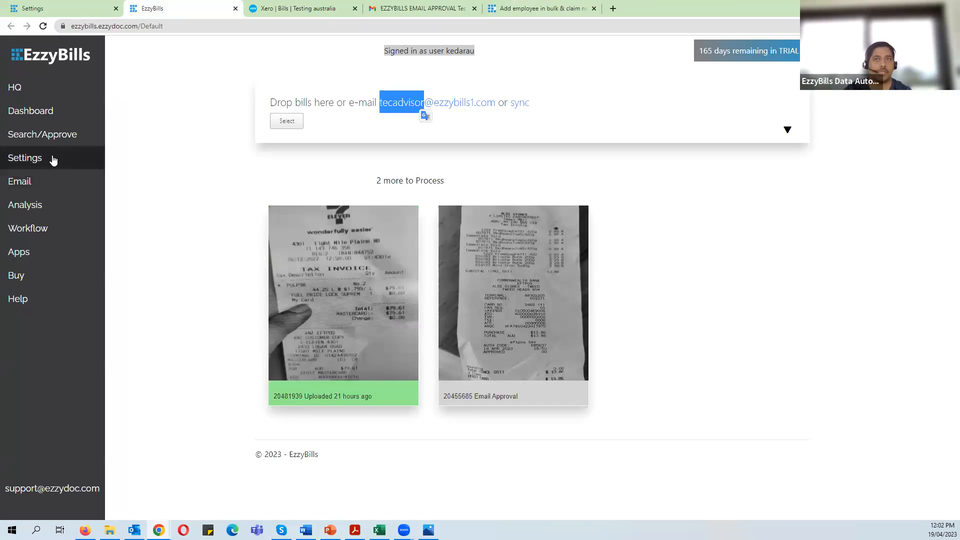
# - Review the Approval & Expenses approvers, then show the mobile Settings screenshot 6.jpg with alias scott
pyautogui.click(50, 111)
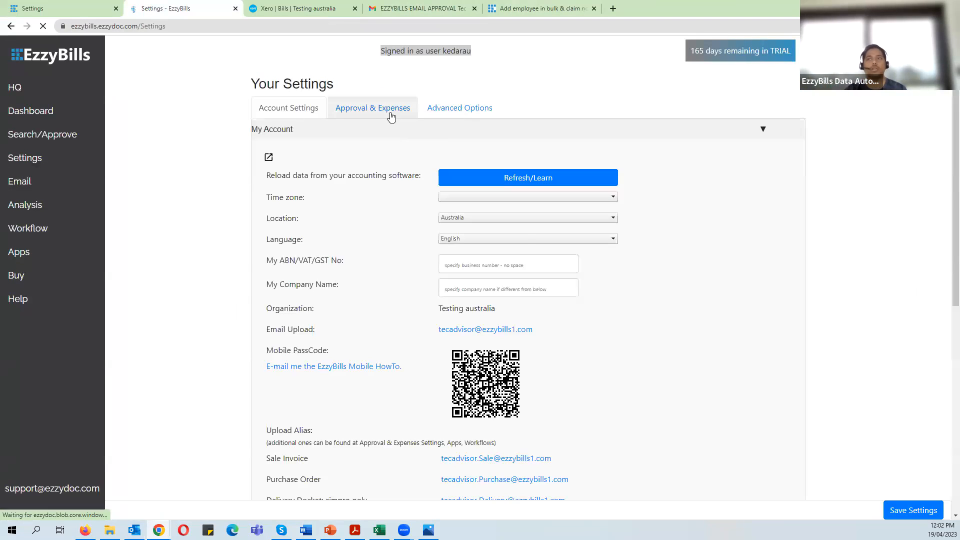
pyautogui.click(389, 114)
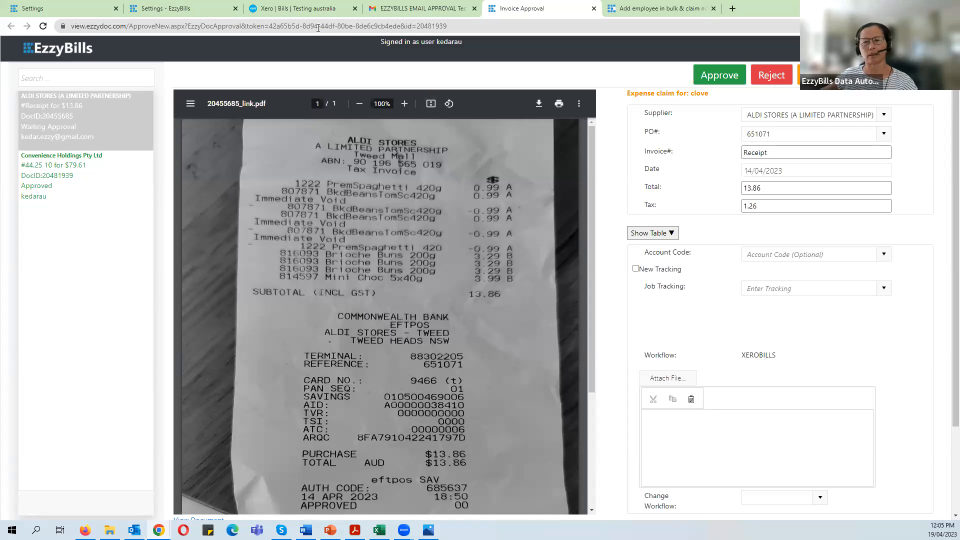
pyautogui.click(174, 5)
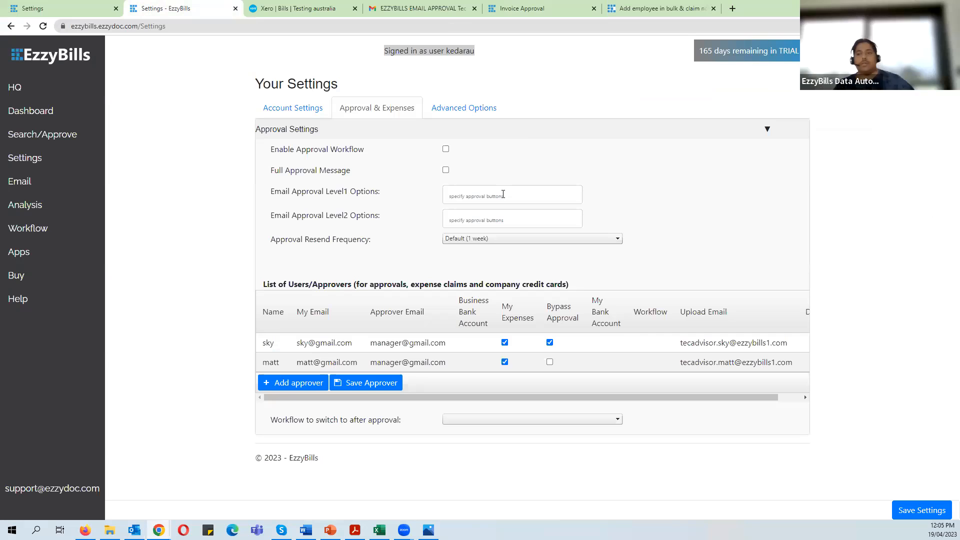
pyautogui.click(429, 530)
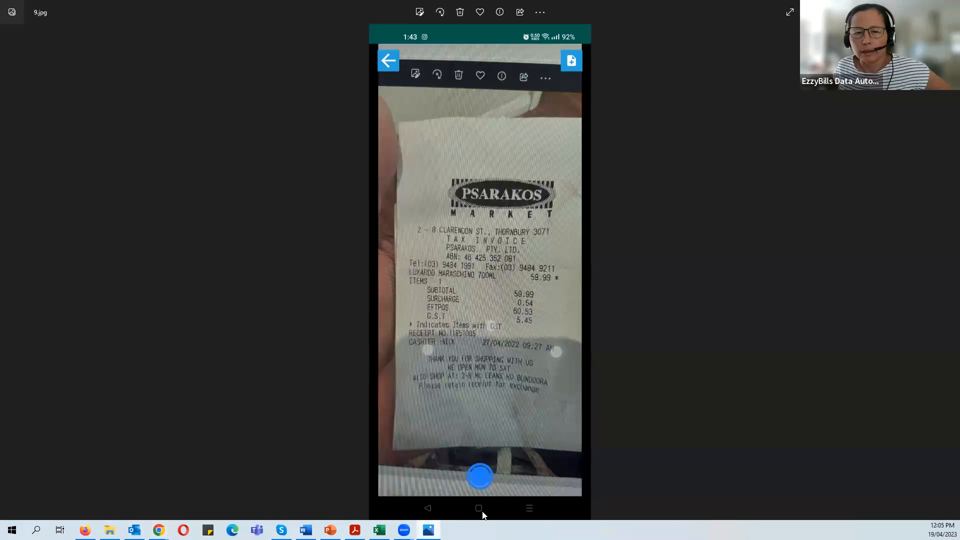
pyautogui.press('Left')
pyautogui.press('Left')
pyautogui.press('Left')
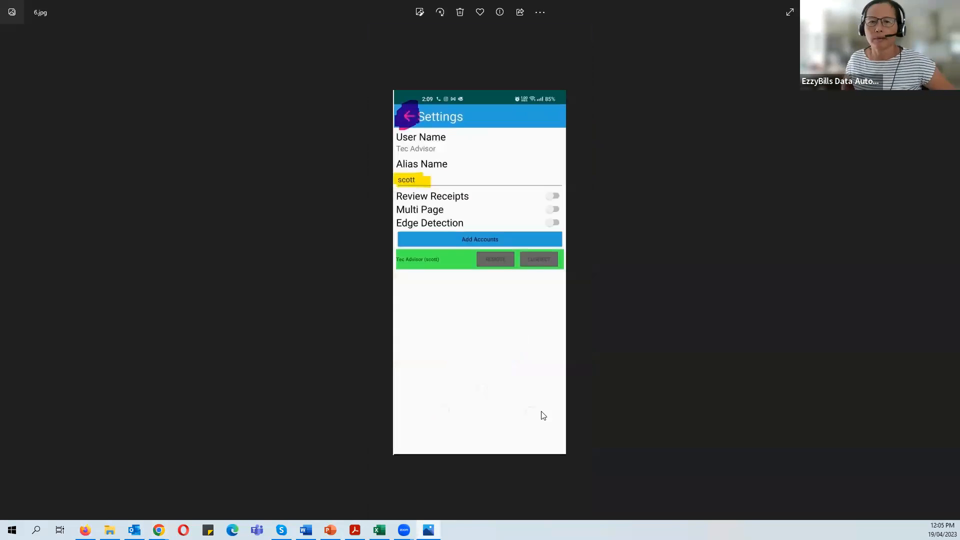
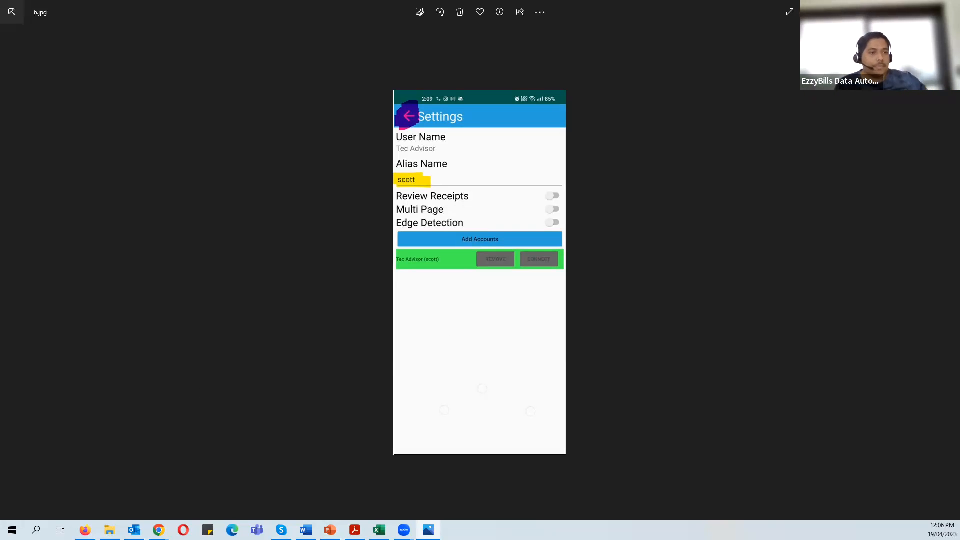
# - Return to the EzzyBills Settings tab and scroll the approvers table right to see its remaining columns
pyautogui.click(275, 467)
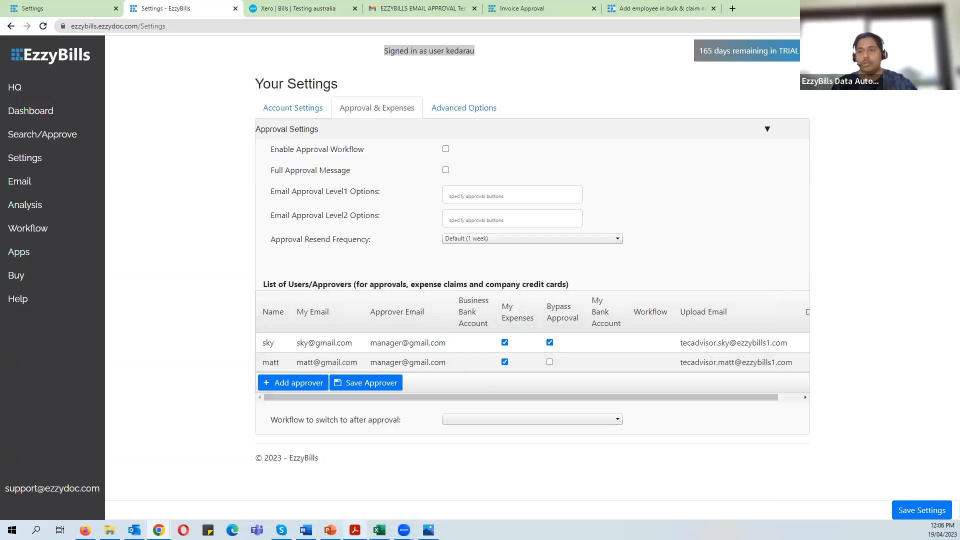
pyautogui.click(330, 531)
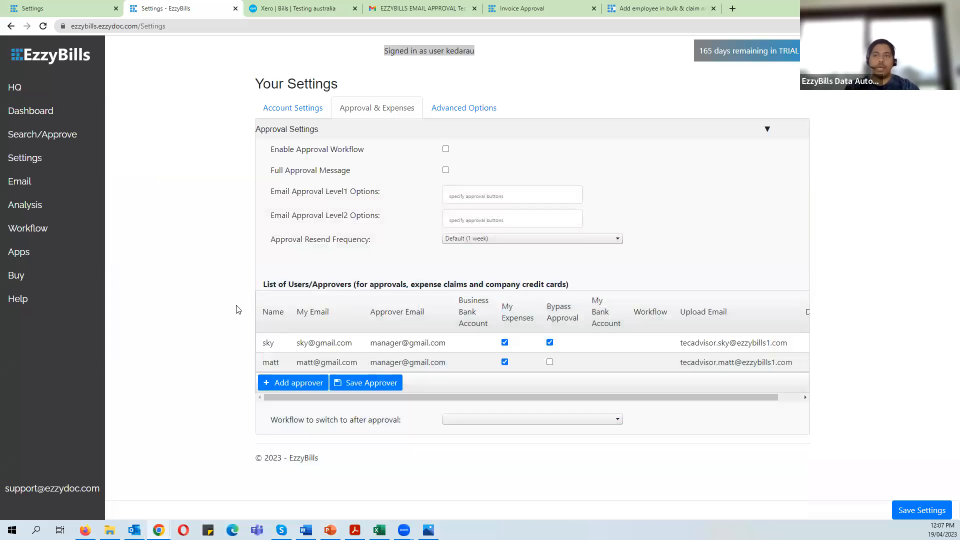
pyautogui.moveTo(663, 397); pyautogui.dragTo(563, 403)
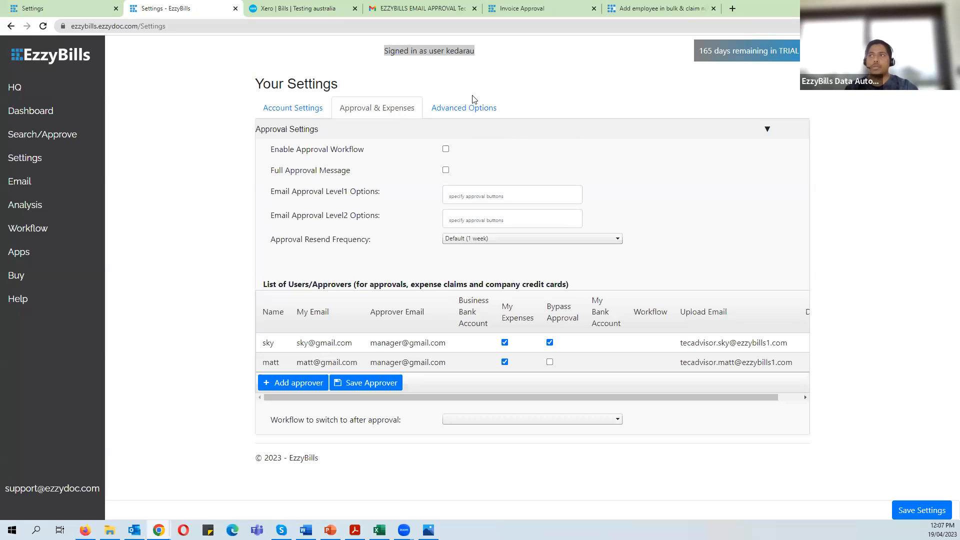
# - From the 'Add employee in bulk' article, open the example csv SampleClaimantGuide.xlsx and select headers A1:D1
pyautogui.click(650, 9)
pyautogui.scroll(10, 440, 185)
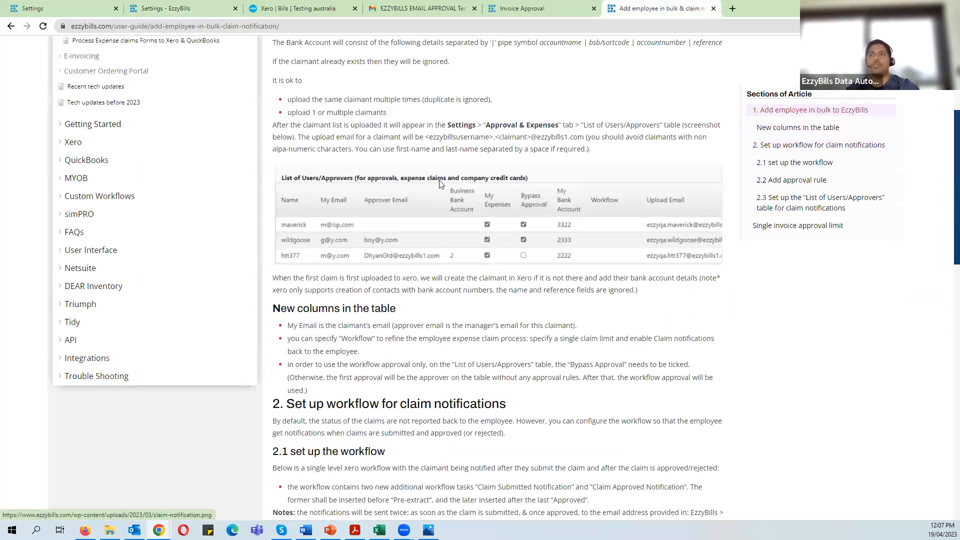
pyautogui.scroll(5, 440, 184)
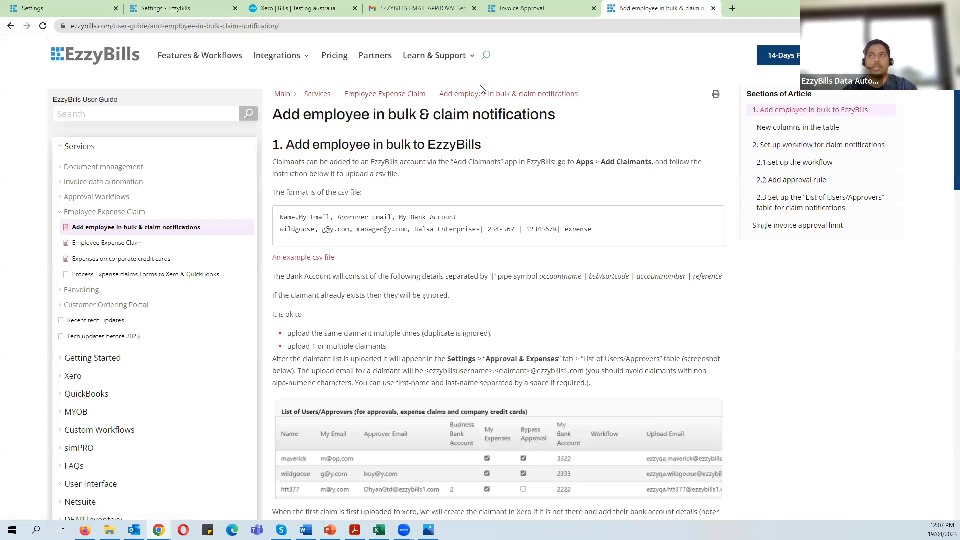
pyautogui.moveTo(460, 59)
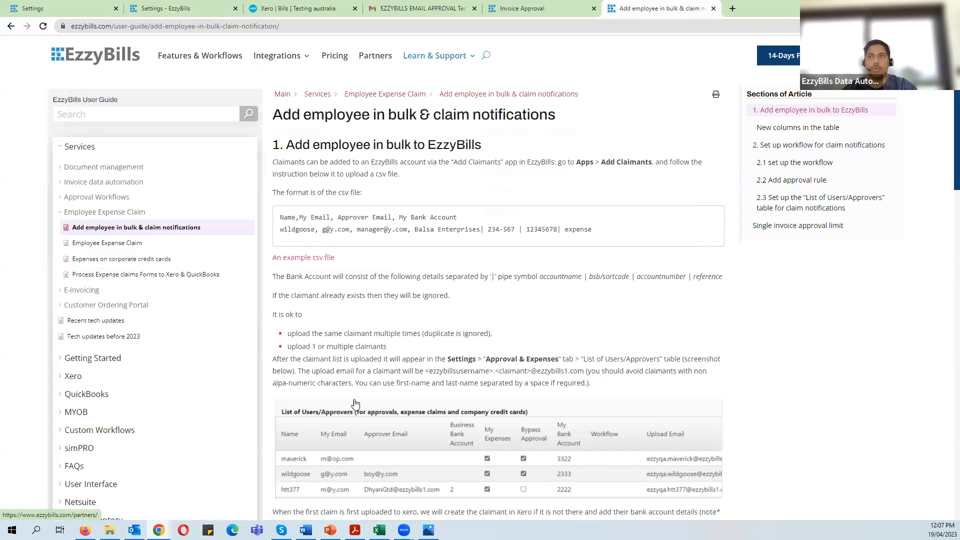
pyautogui.moveTo(325, 119); pyautogui.dragTo(469, 120)
pyautogui.click(512, 126)
pyautogui.moveTo(460, 62)
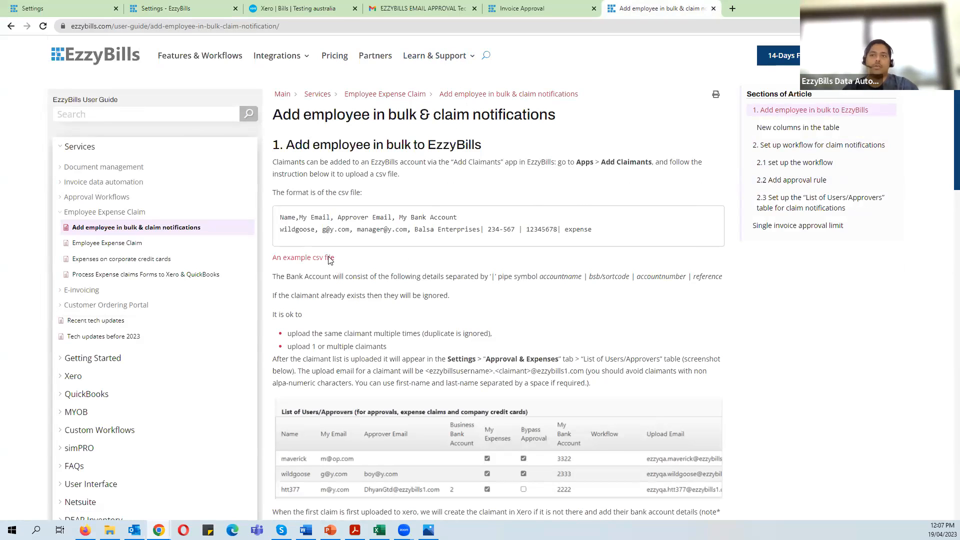
pyautogui.click(307, 258)
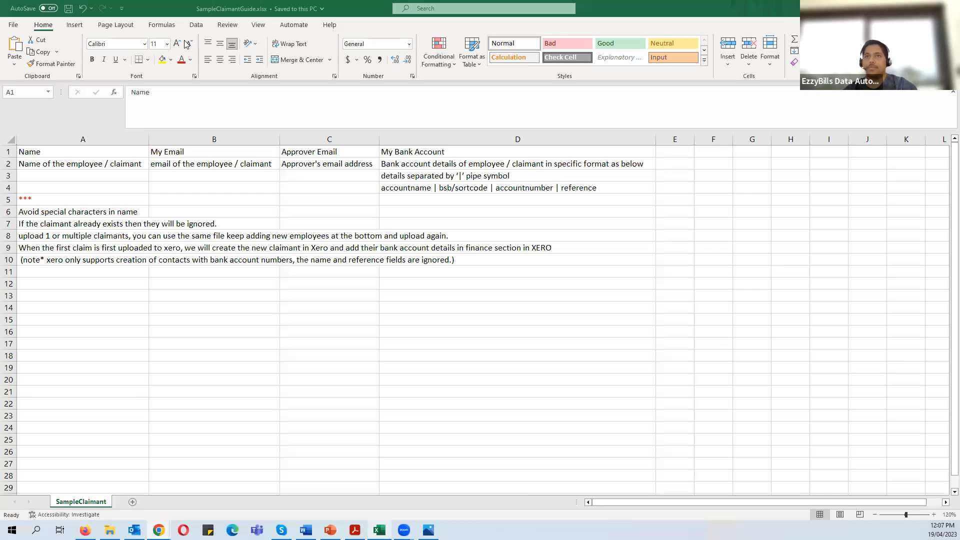
pyautogui.moveTo(92, 154); pyautogui.dragTo(424, 153)
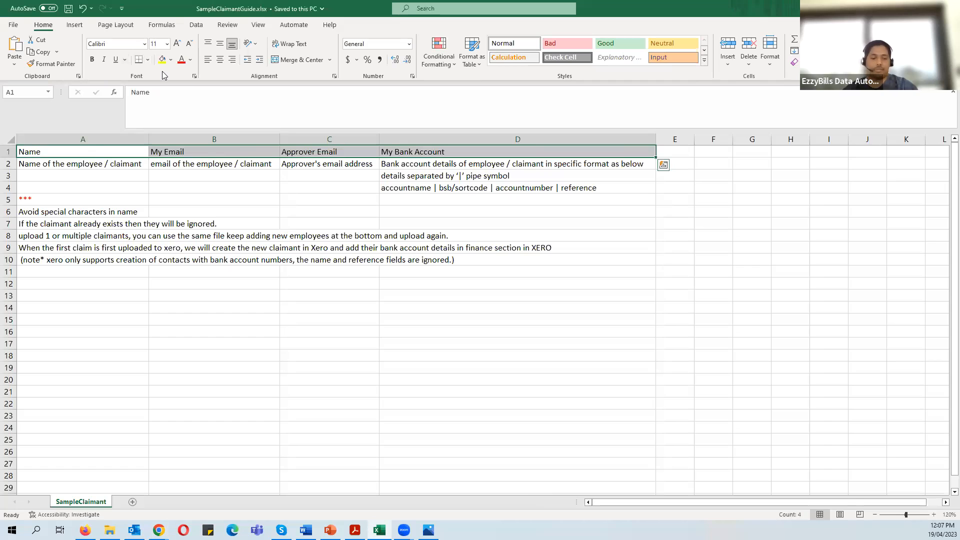
# - Bold the A1:D1 headers and read the Name and My Email guide text in row 2
pyautogui.hotkey('ctrl', 'b')
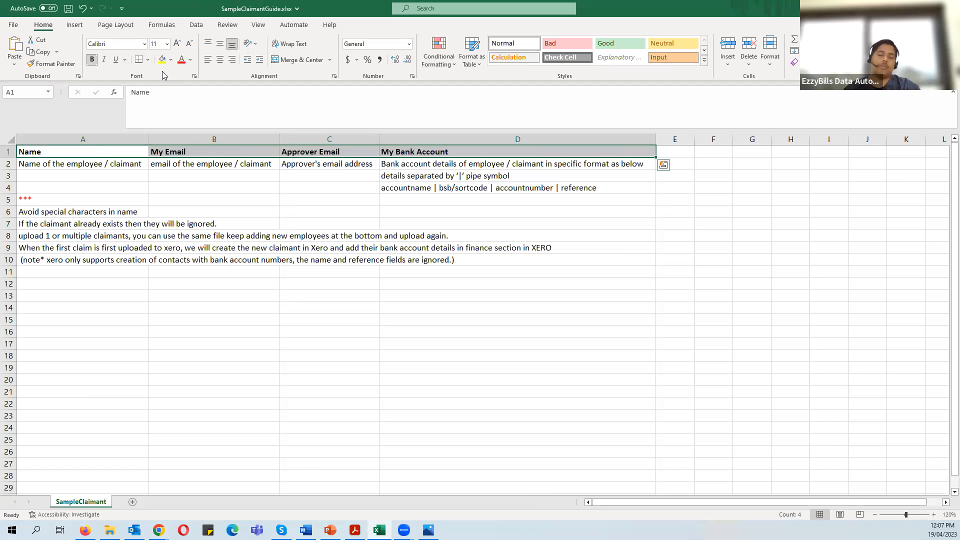
pyautogui.click(248, 330)
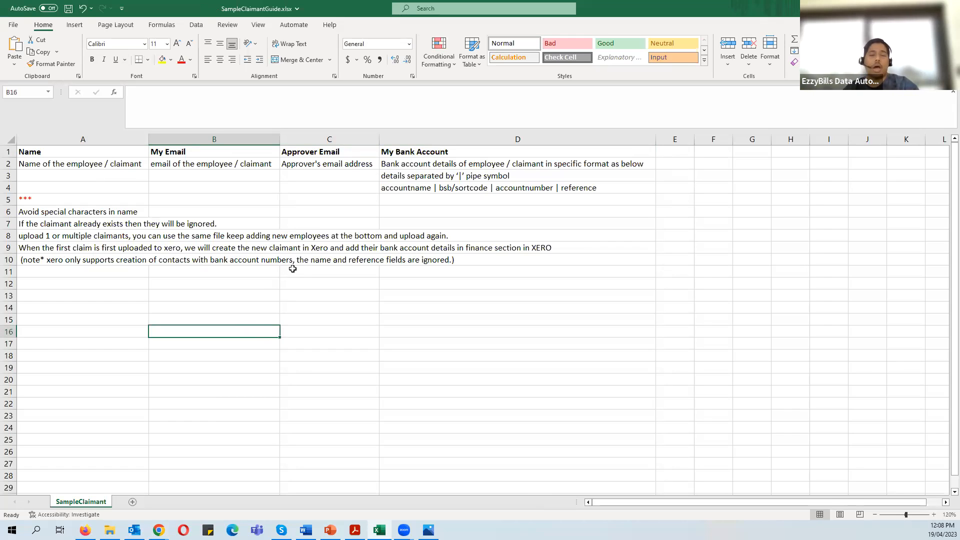
pyautogui.click(80, 165)
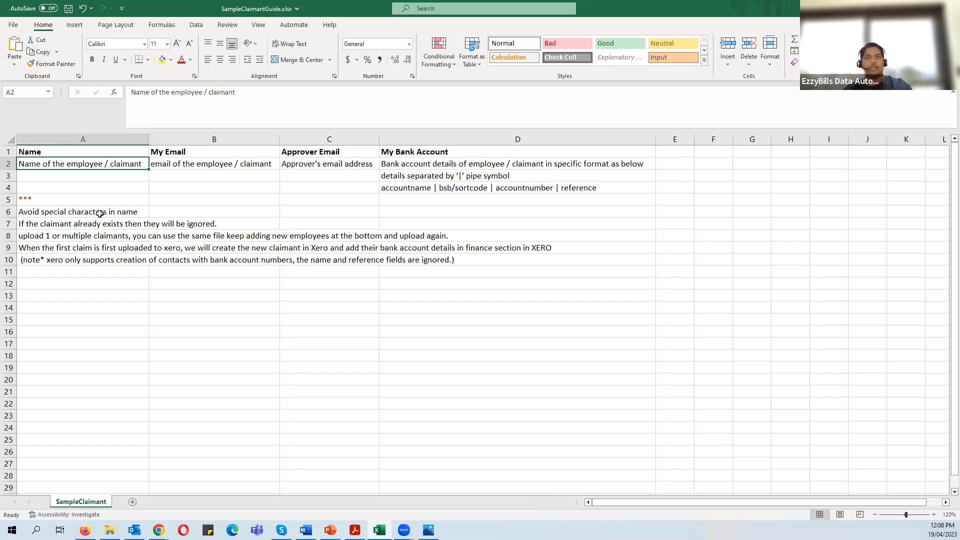
pyautogui.click(213, 169)
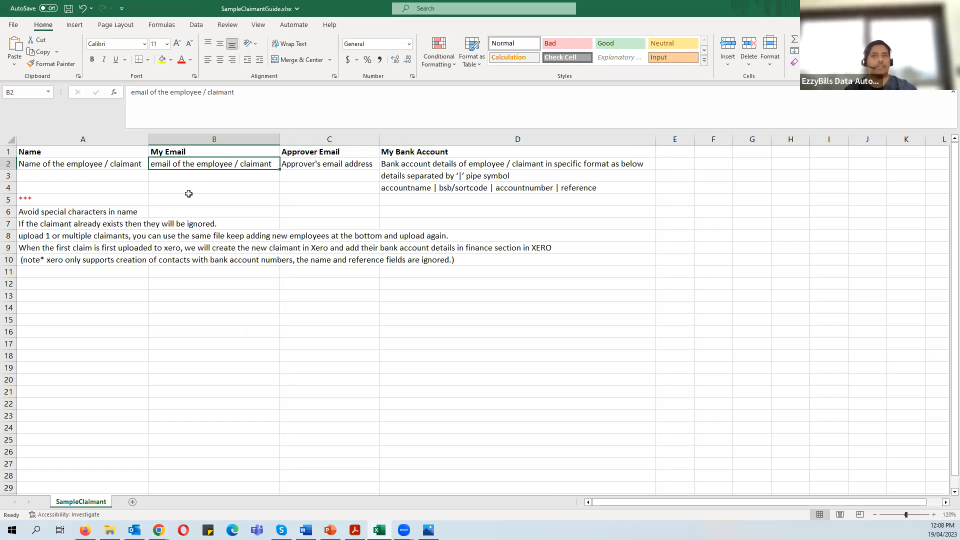
pyautogui.click(99, 167)
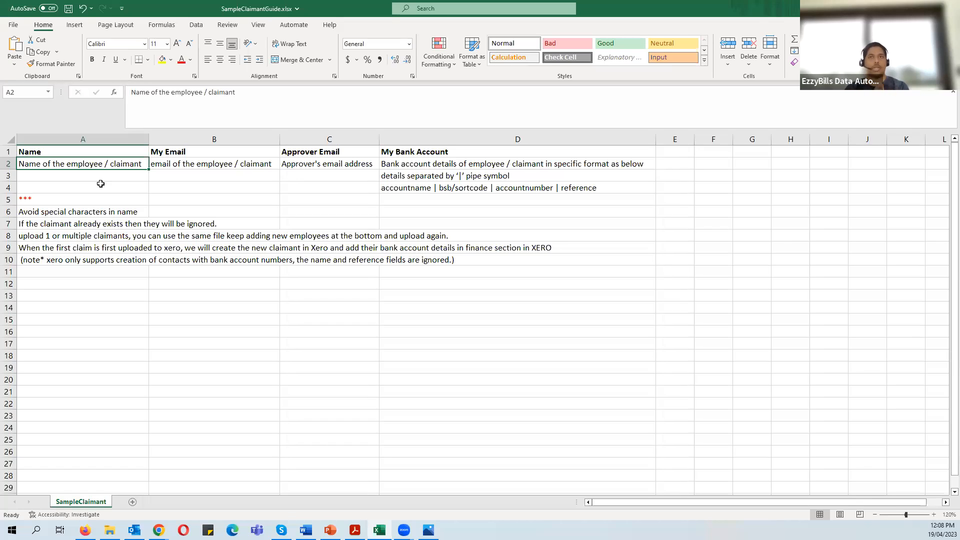
# - Enter two sample claimant names in cells A3 and A4
pyautogui.click(105, 175)
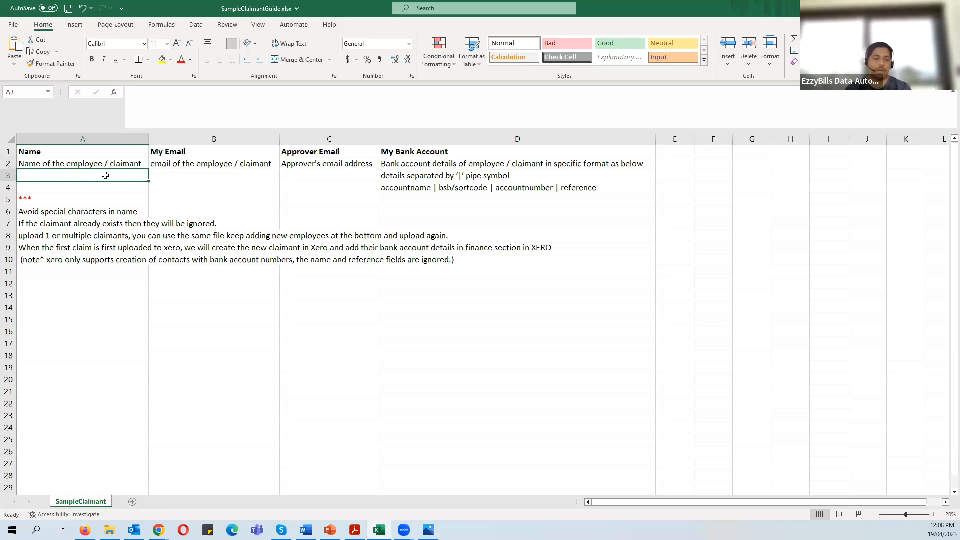
pyautogui.press('Return')
pyautogui.click(105, 175)
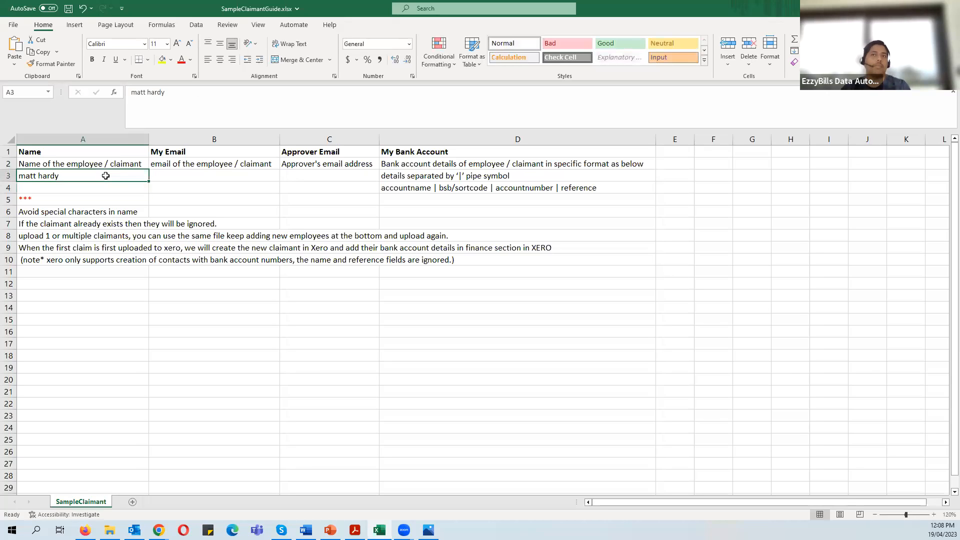
pyautogui.click(43, 186)
pyautogui.click(58, 177)
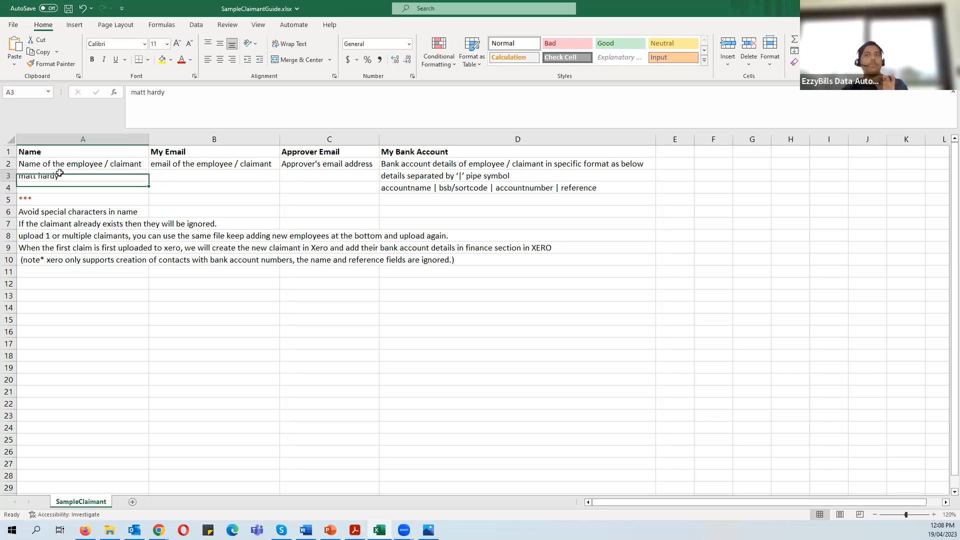
pyautogui.click(54, 187)
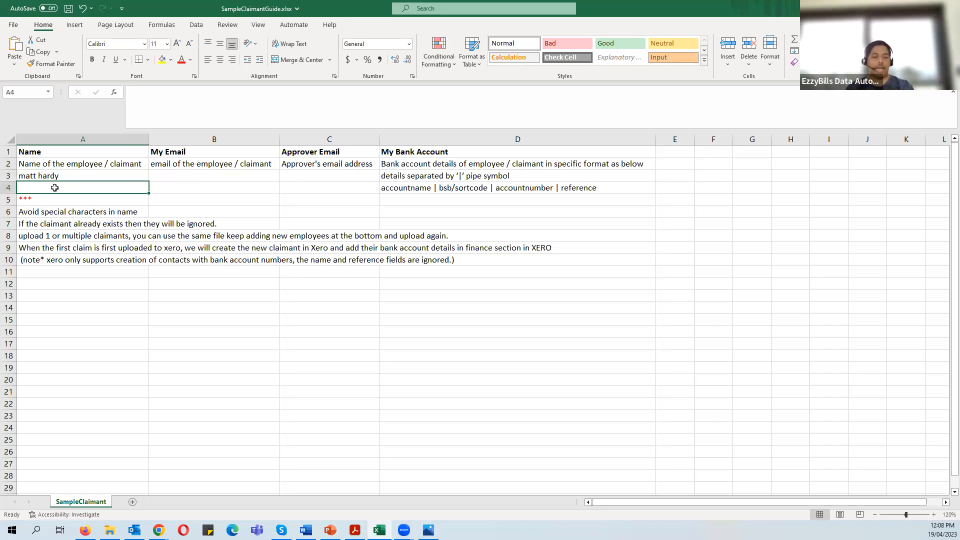
pyautogui.press('Return')
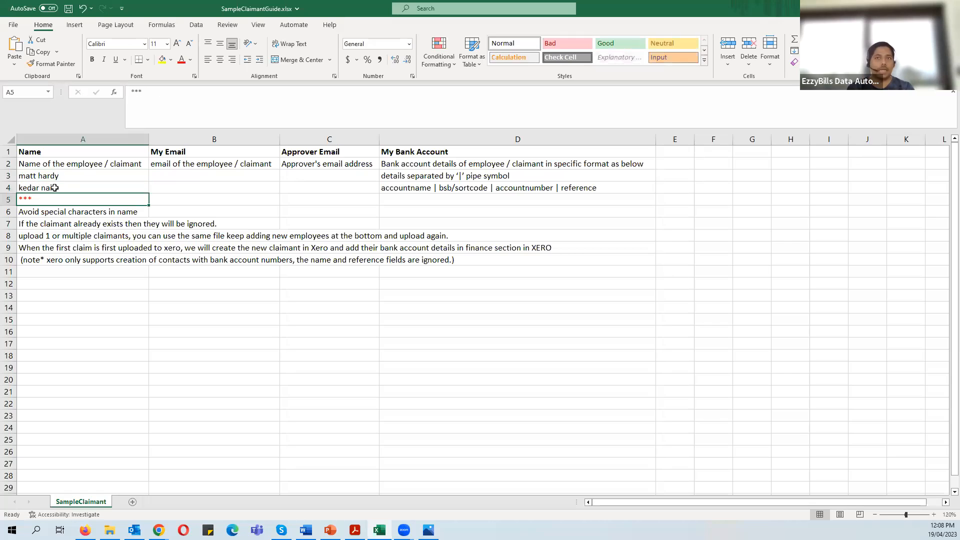
# - Retype the A3 name without a space, then clear both sample names from A3 and A4
pyautogui.moveTo(65, 176); pyautogui.dragTo(73, 185)
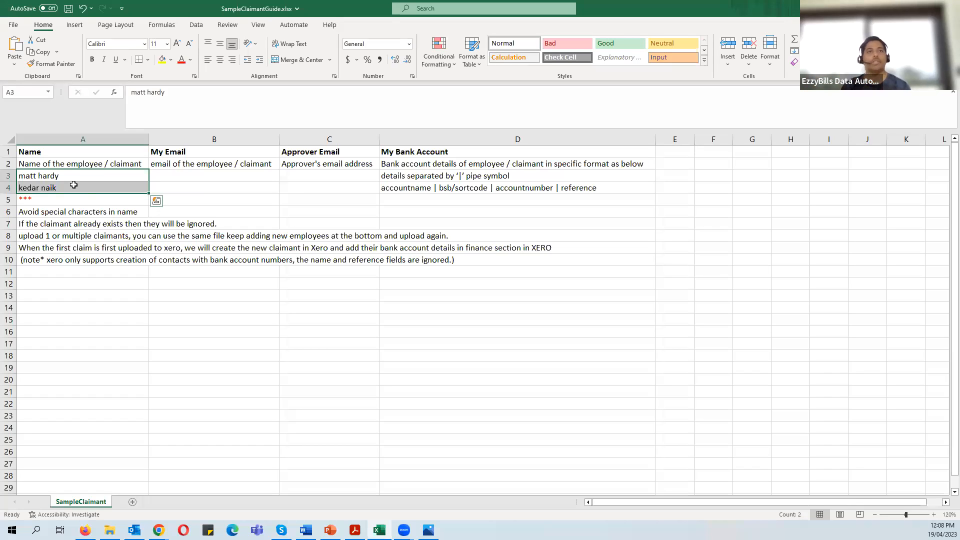
pyautogui.hotkey('shift', 'Up')
pyautogui.press('Delete')
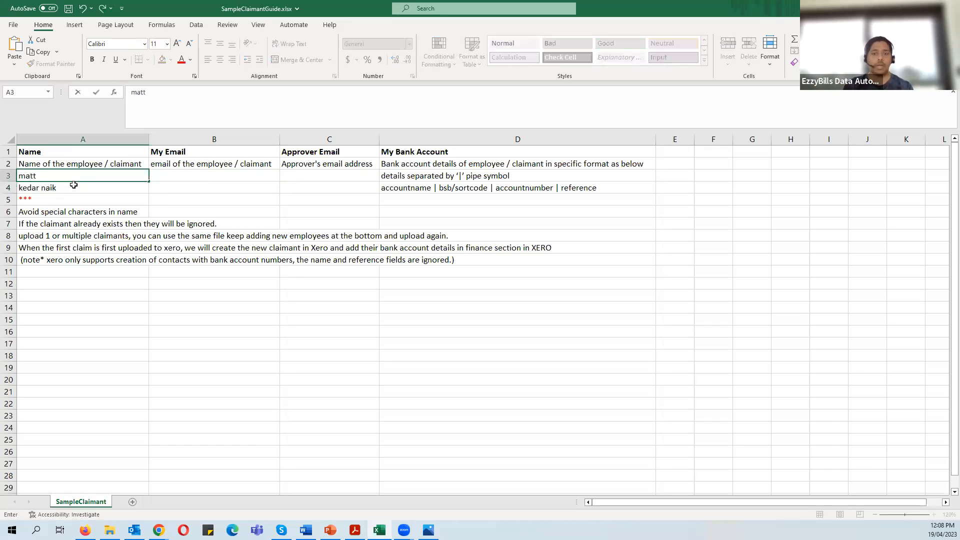
pyautogui.press('Return')
pyautogui.press('Delete')
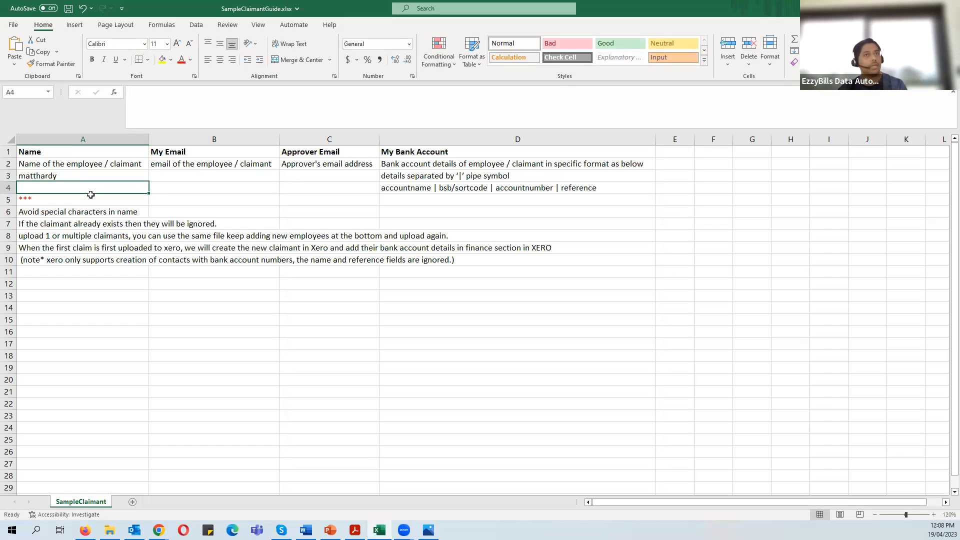
pyautogui.click(53, 176)
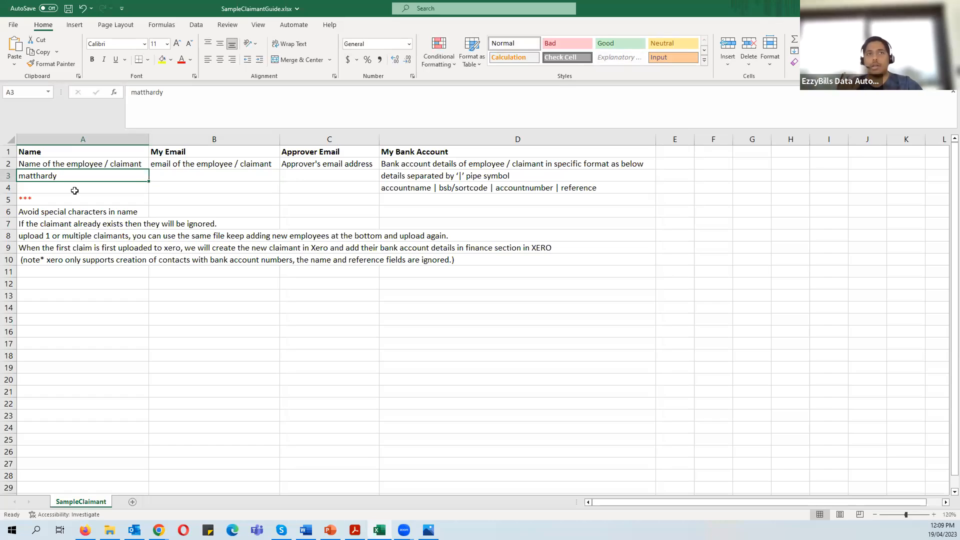
pyautogui.press('Delete')
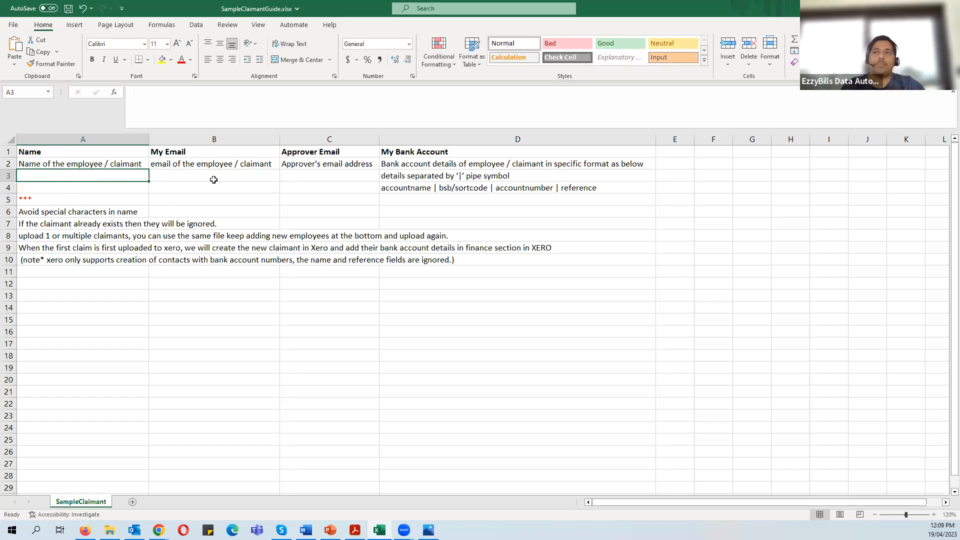
pyautogui.click(230, 177)
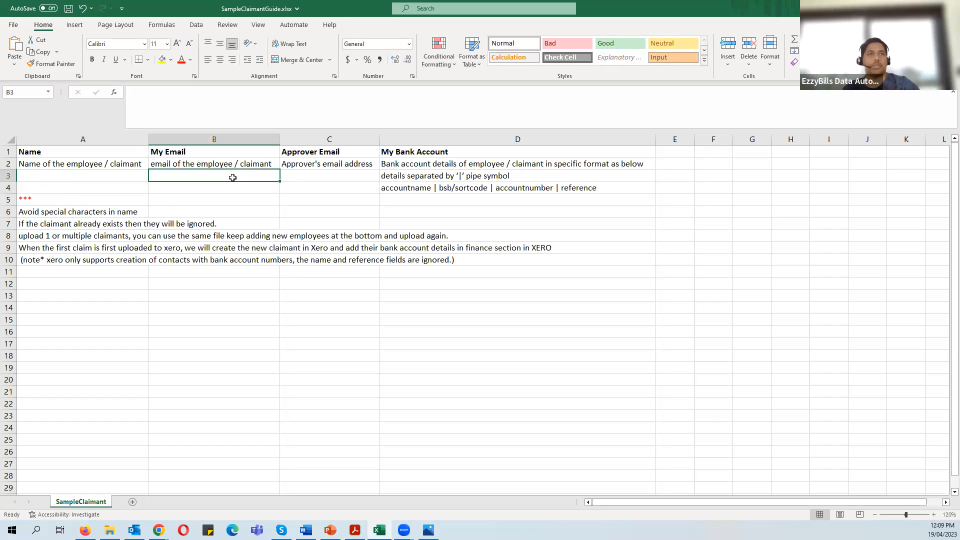
pyautogui.click(329, 176)
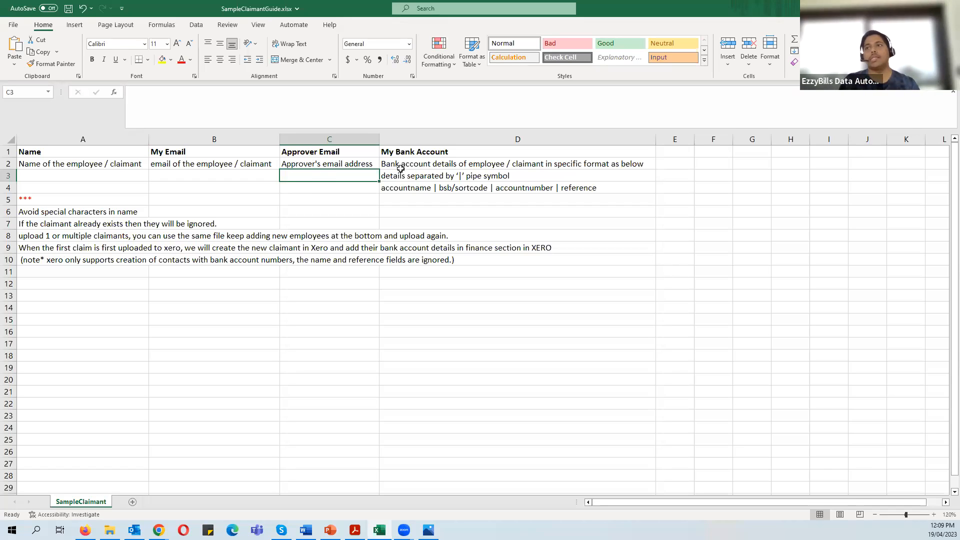
pyautogui.click(439, 164)
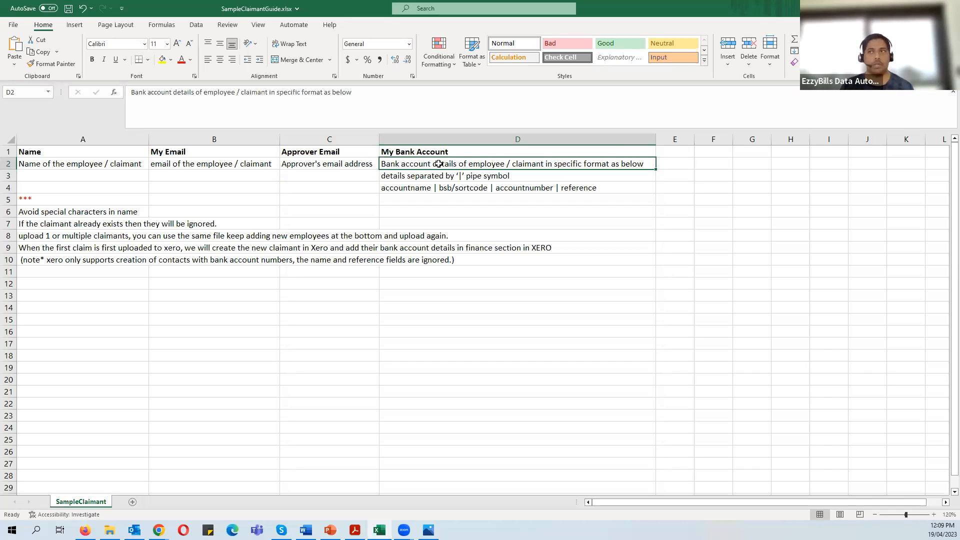
pyautogui.click(620, 221)
pyautogui.click(503, 163)
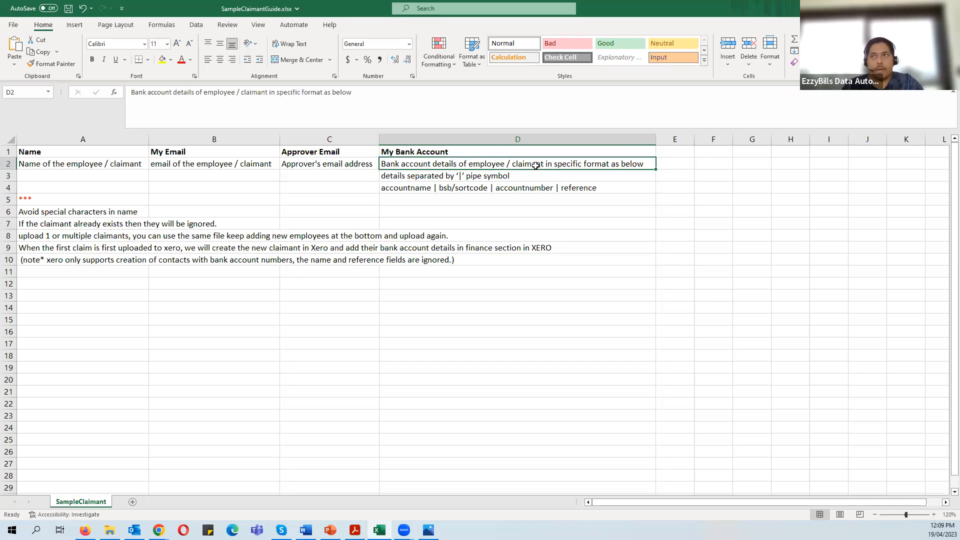
pyautogui.click(453, 188)
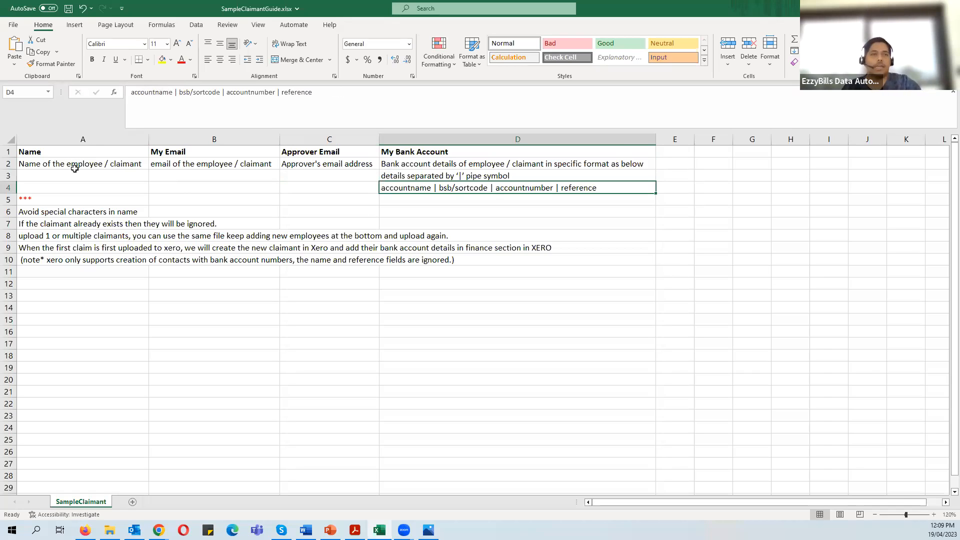
pyautogui.doubleClick(173, 94)
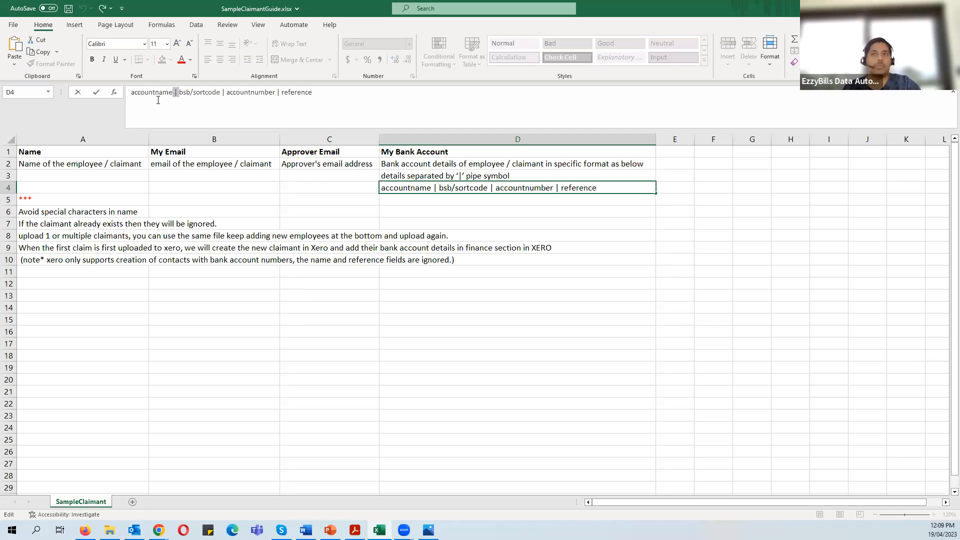
pyautogui.doubleClick(202, 95)
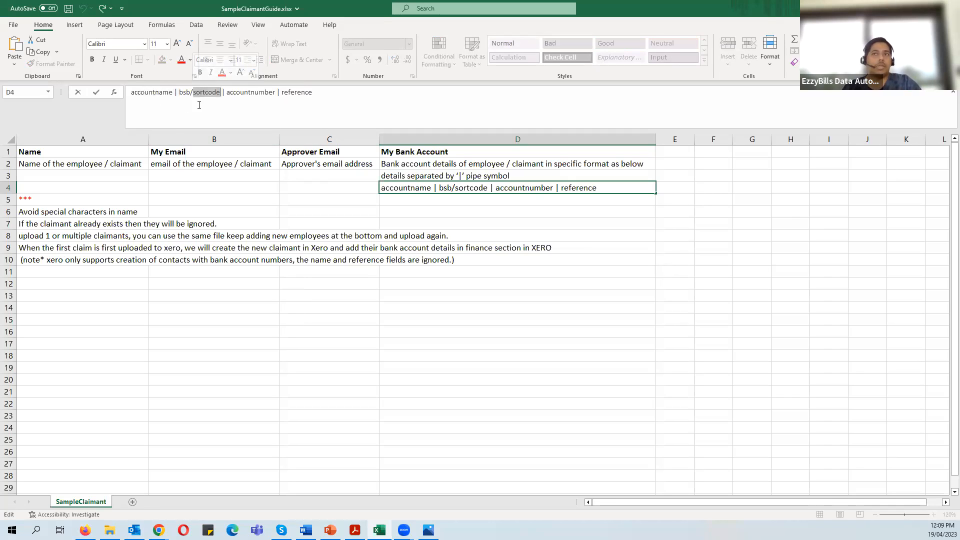
pyautogui.doubleClick(250, 94)
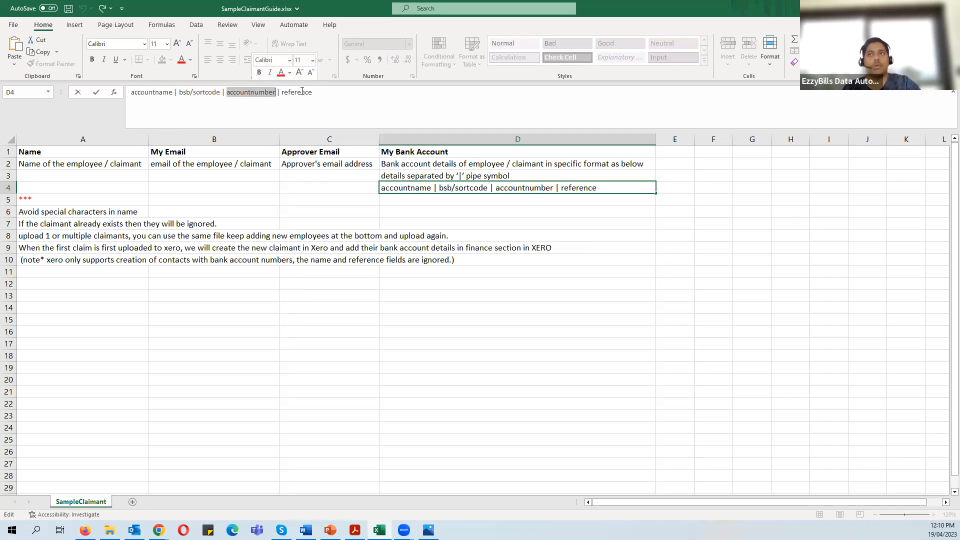
pyautogui.doubleClick(297, 94)
pyautogui.click(653, 220)
pyautogui.click(490, 188)
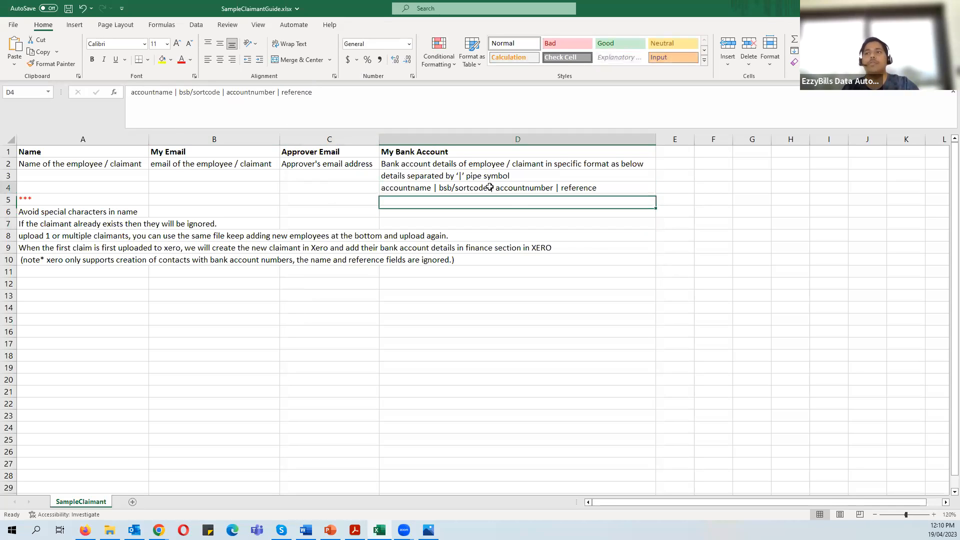
pyautogui.click(436, 161)
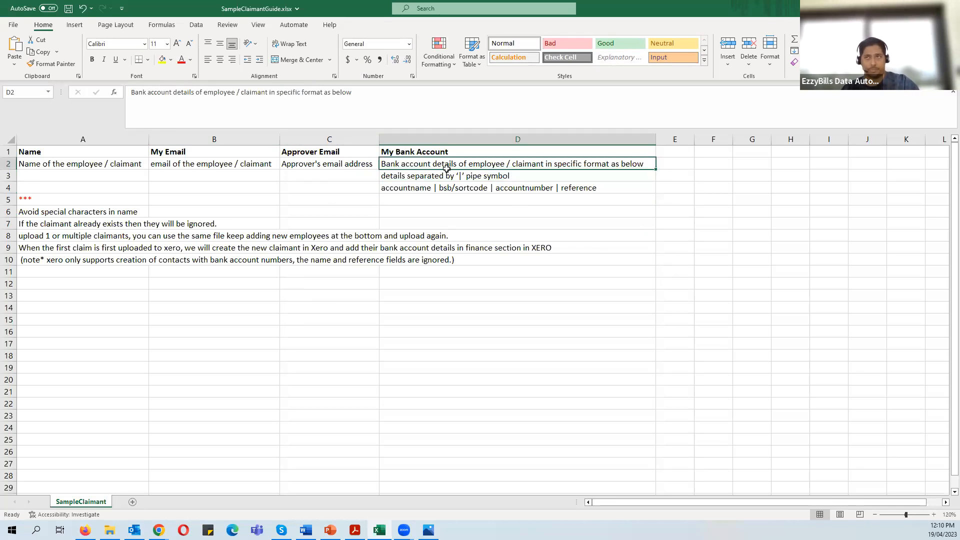
pyautogui.click(470, 188)
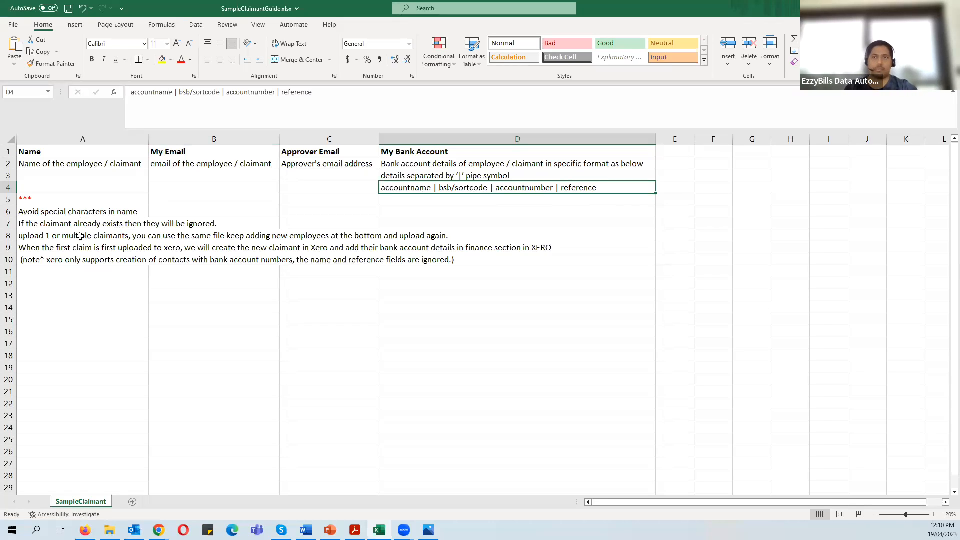
pyautogui.click(55, 226)
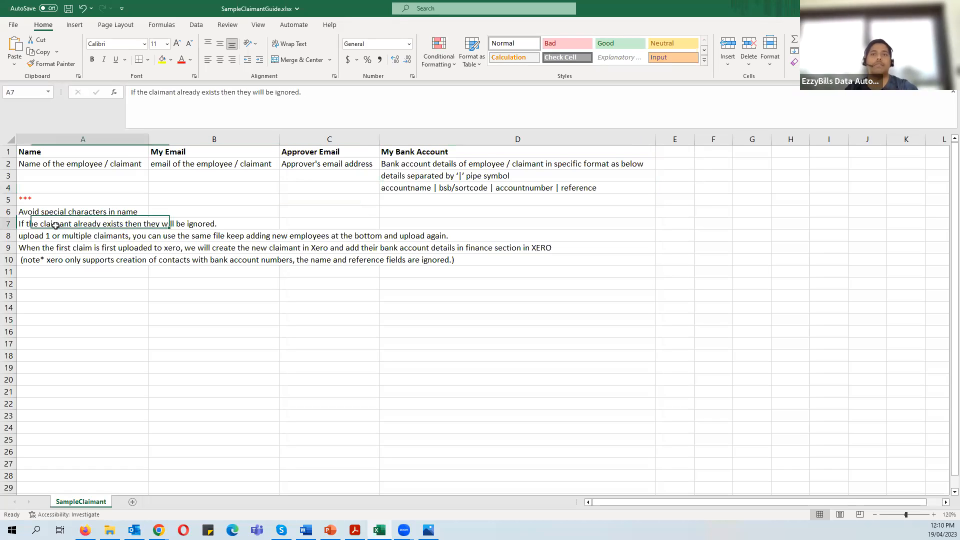
pyautogui.click(67, 239)
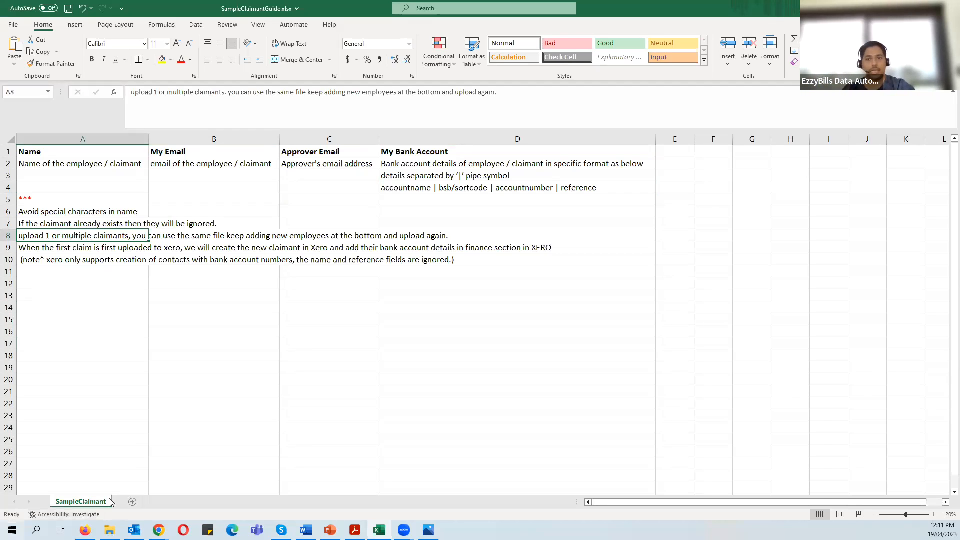
pyautogui.moveTo(158, 530)
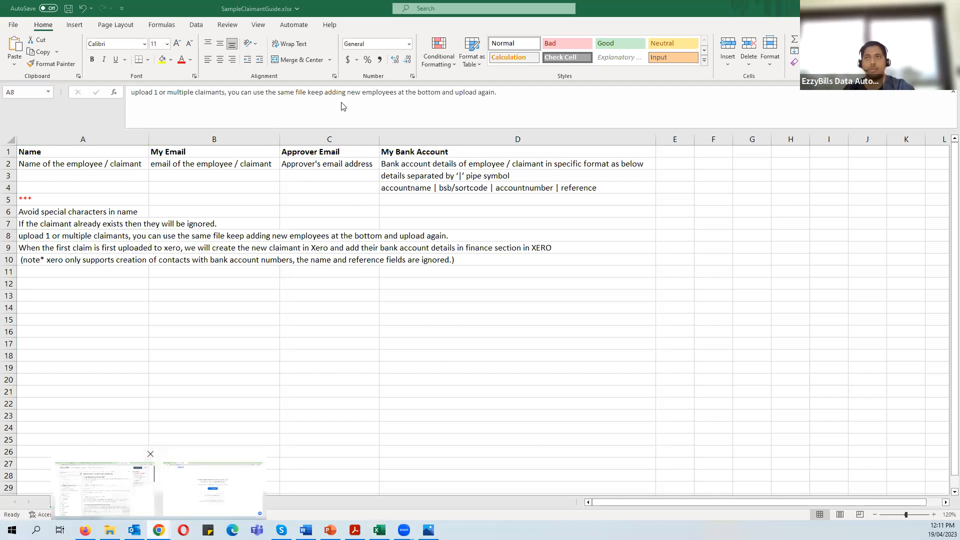
pyautogui.click(133, 491)
pyautogui.click(187, 5)
pyautogui.moveTo(719, 396); pyautogui.dragTo(825, 400)
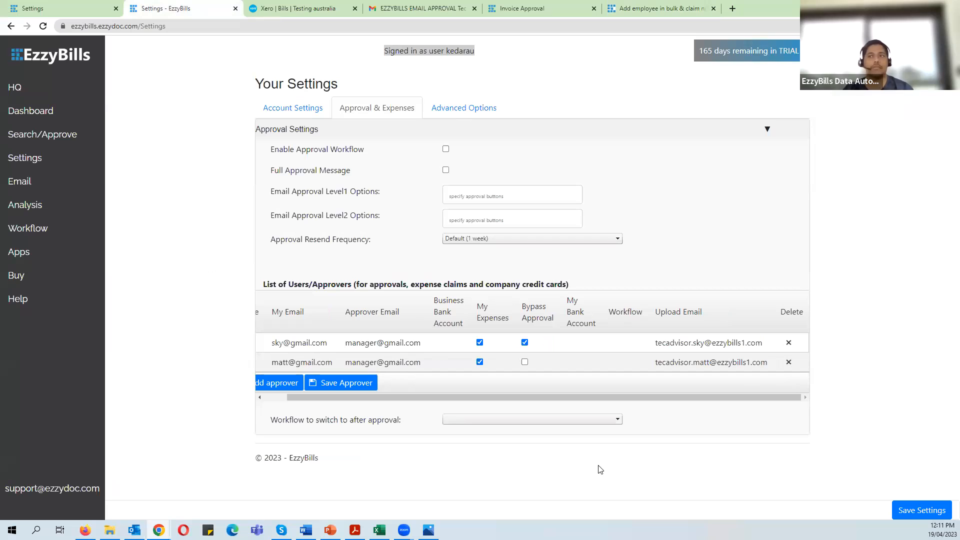
pyautogui.click(380, 530)
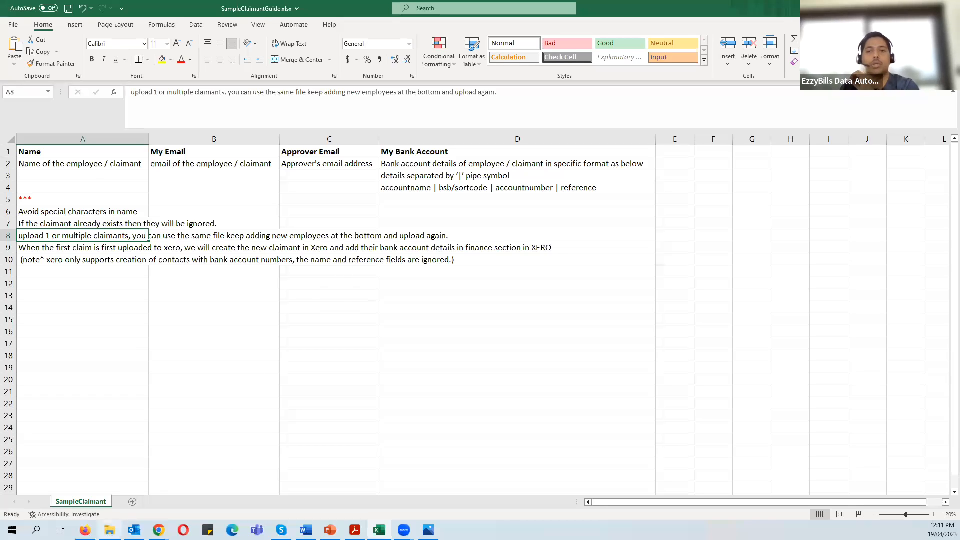
pyautogui.click(111, 530)
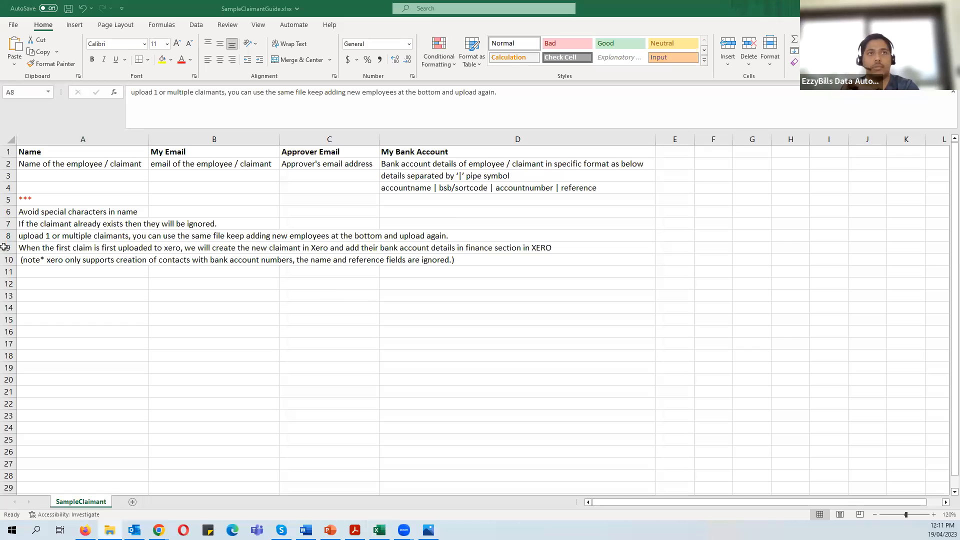
# - Open UploadClaimant.csv and close the claimant guide workbook without saving
pyautogui.click(385, 336)
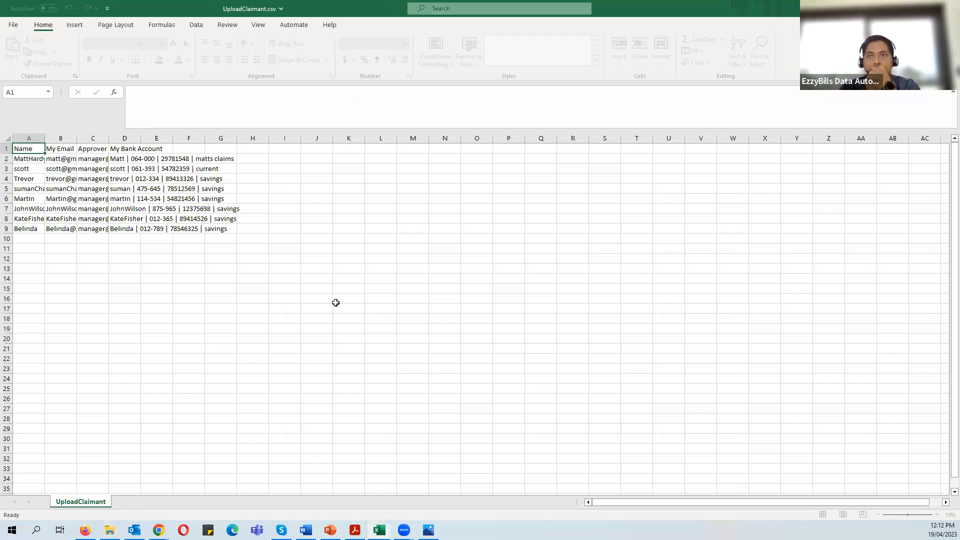
pyautogui.click(949, 8)
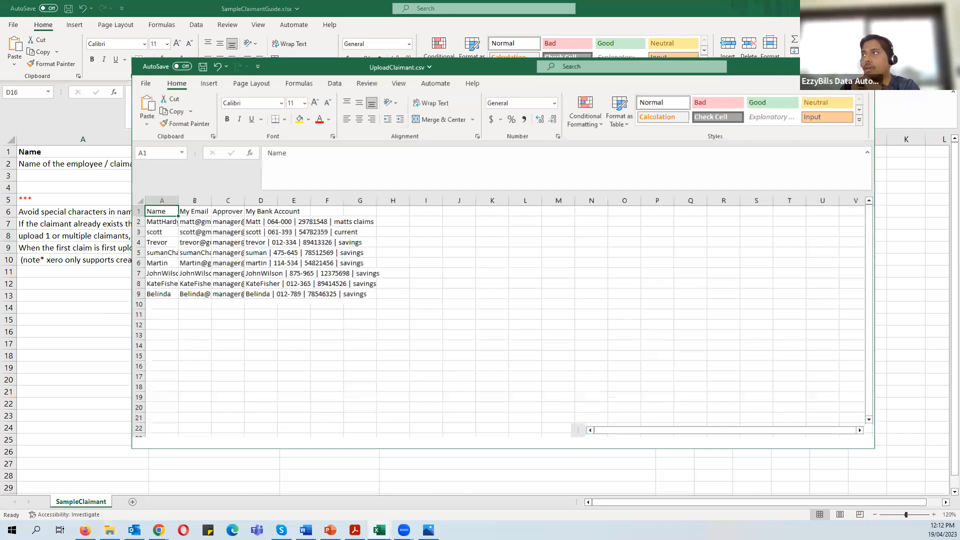
pyautogui.click(949, 8)
pyautogui.click(538, 284)
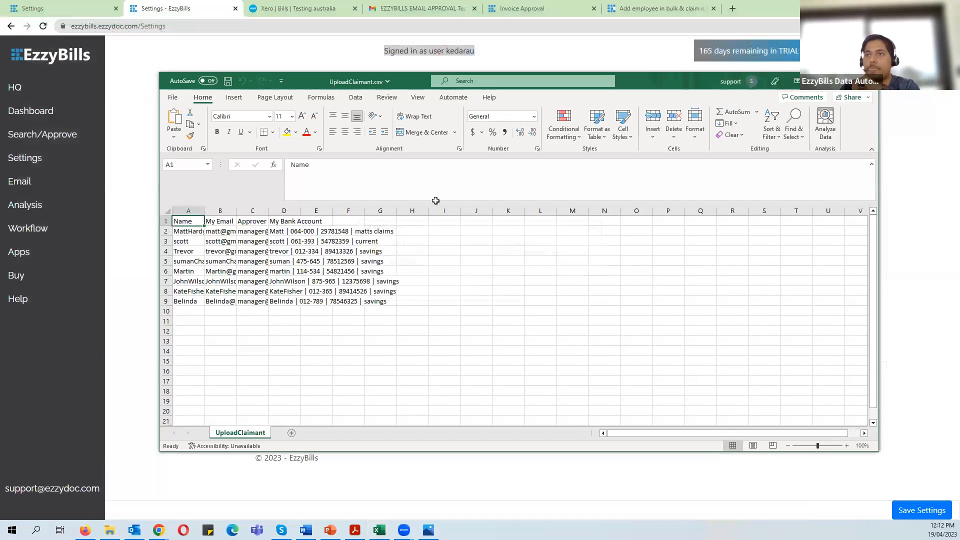
# - AutoFit all columns of UploadClaimant.csv, review the approver emails, then close it unsaved
pyautogui.click(167, 210)
pyautogui.hotkey('alt', 'h')
pyautogui.press('o')
pyautogui.press('i')
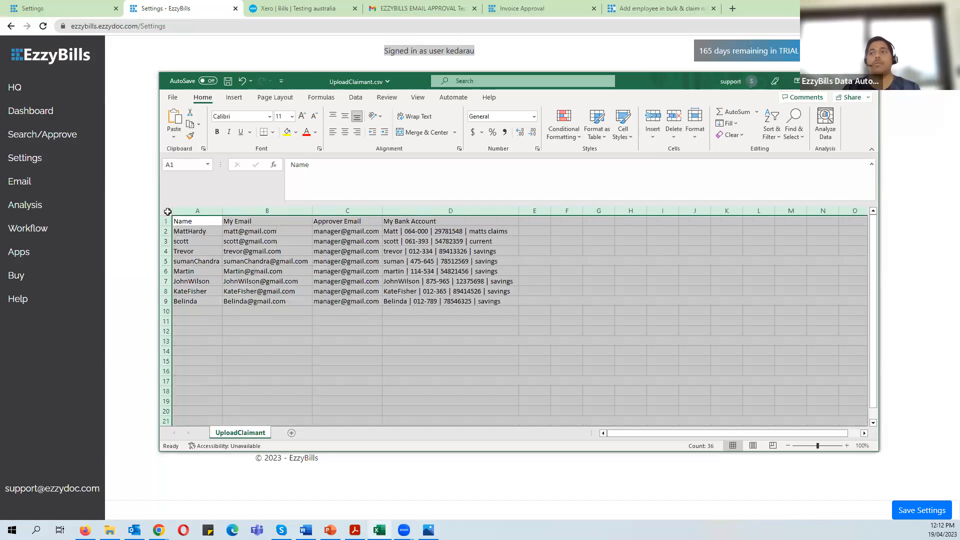
pyautogui.click(456, 355)
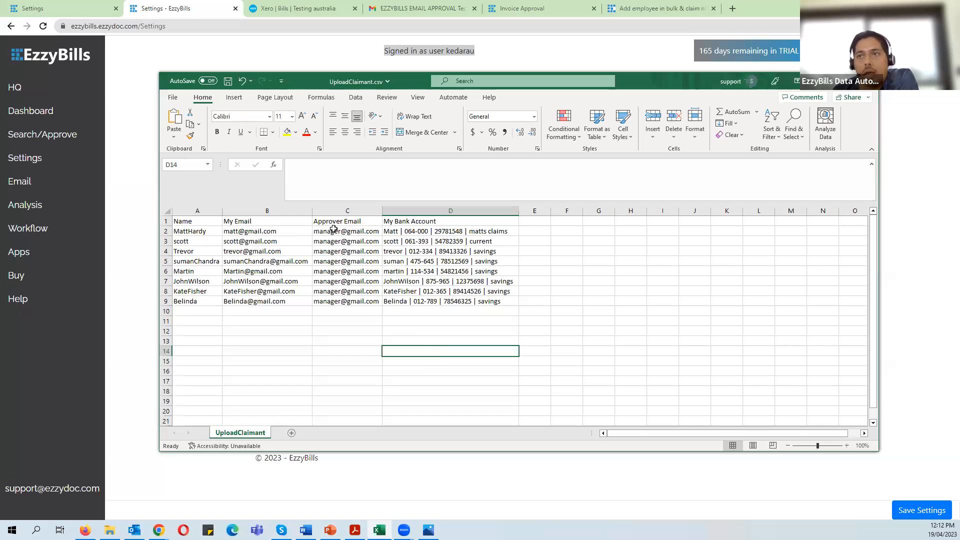
pyautogui.moveTo(334, 232); pyautogui.dragTo(342, 305)
pyautogui.click(353, 234)
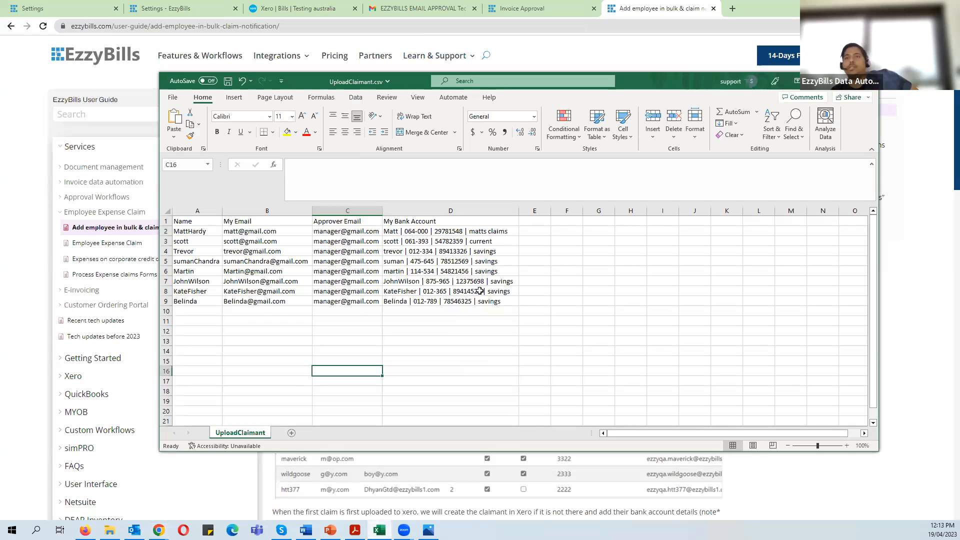
pyautogui.click(867, 81)
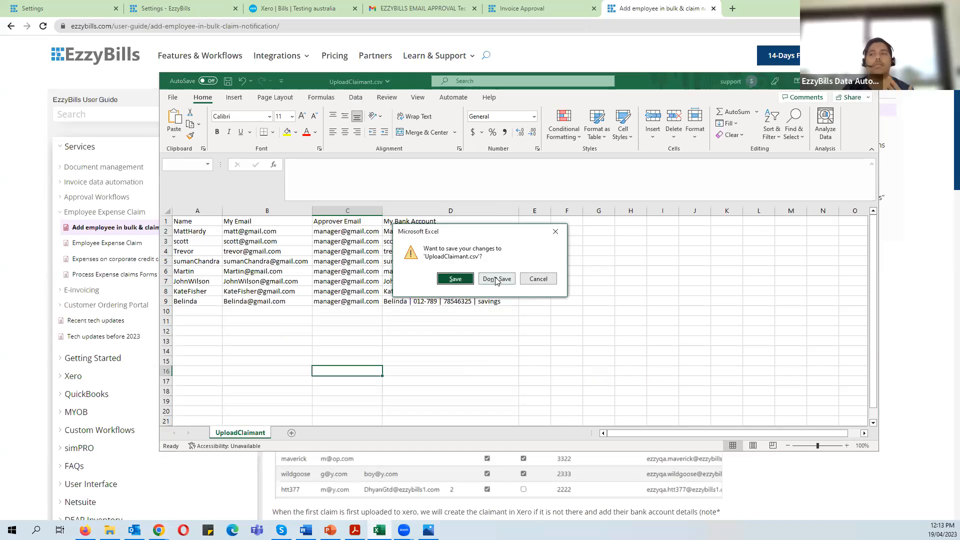
pyautogui.click(497, 279)
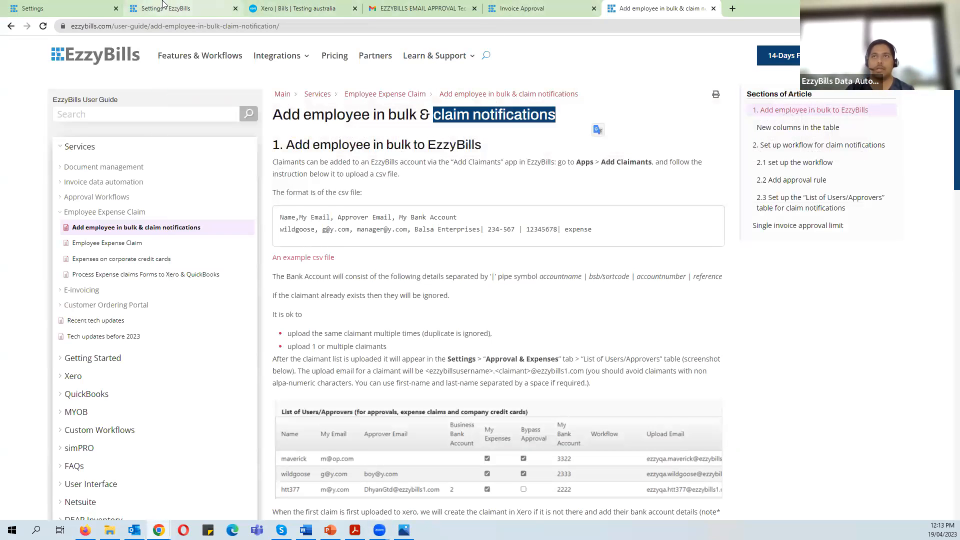
# - Back in EzzyBills Settings, scroll the approvers table left and go to the Apps page
pyautogui.click(162, 6)
pyautogui.moveTo(556, 400); pyautogui.dragTo(447, 397)
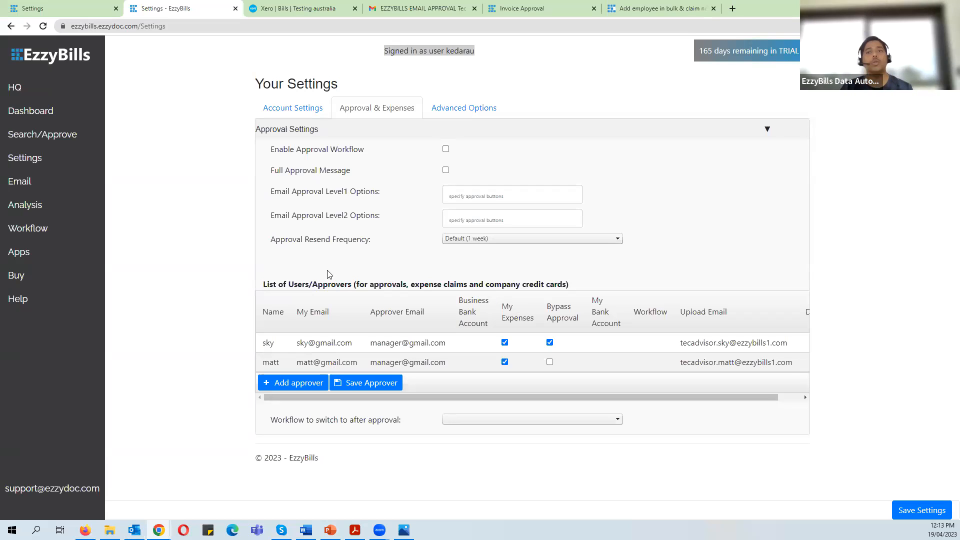
pyautogui.click(43, 254)
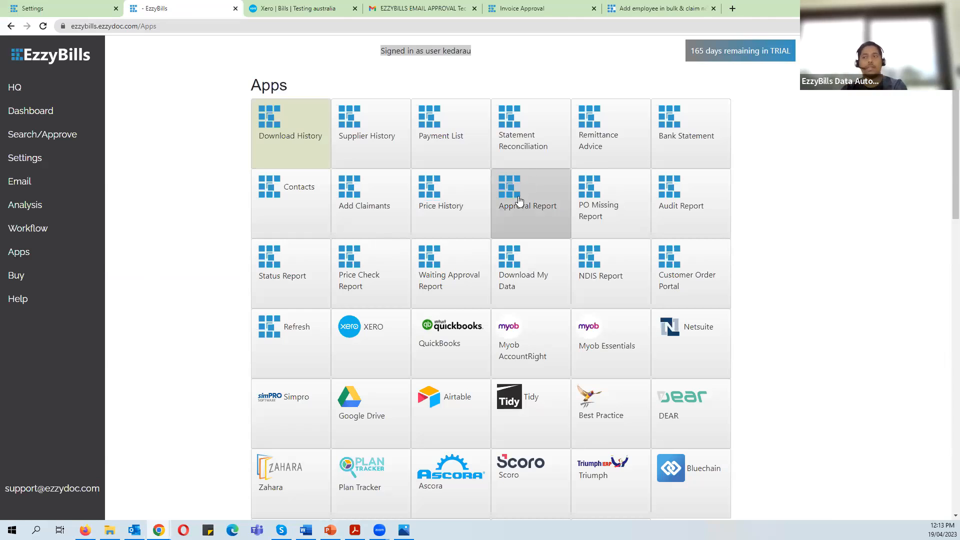
# - Open the Add Claimants app, review its How To upload instructions, and browse for a claimant CSV
pyautogui.scroll(-2, 537, 280)
pyautogui.scroll(-1, 538, 290)
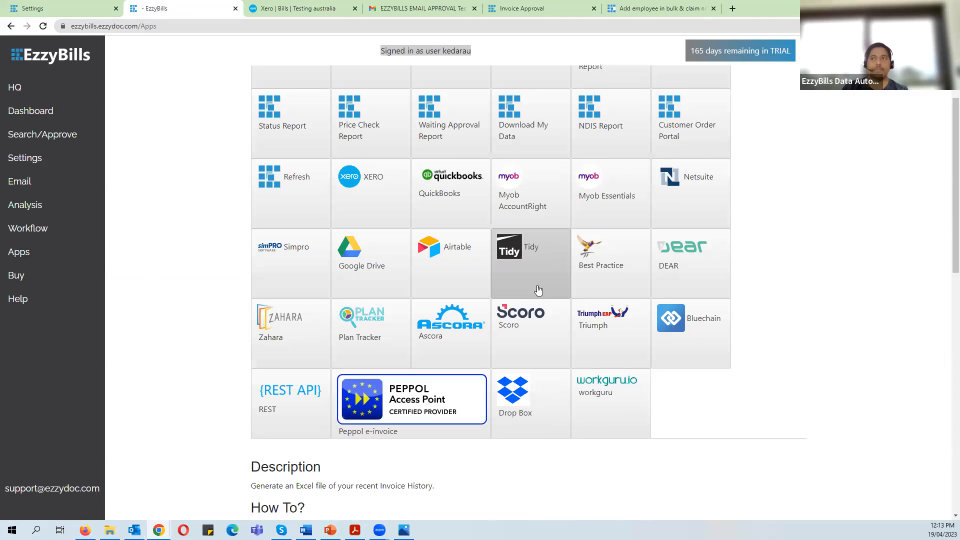
pyautogui.scroll(3, 538, 309)
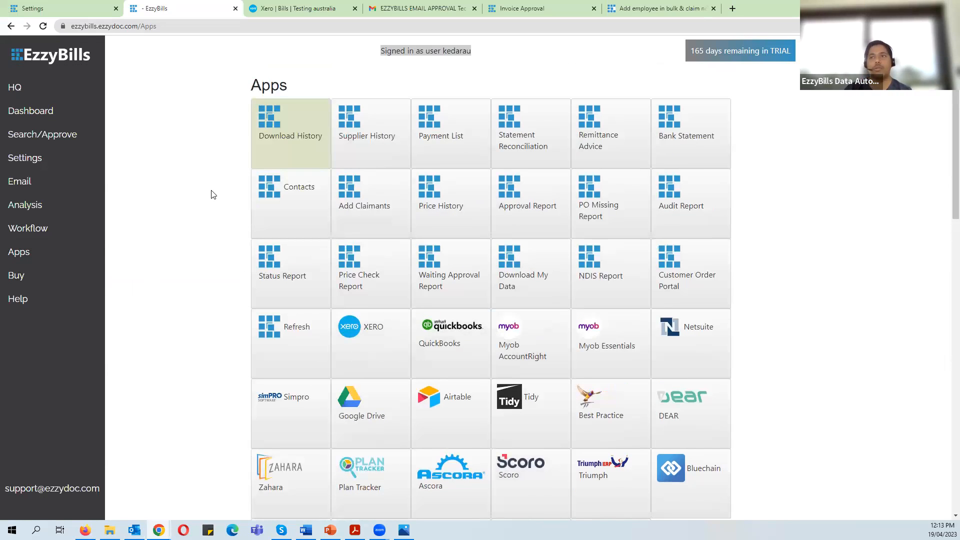
pyautogui.click(374, 206)
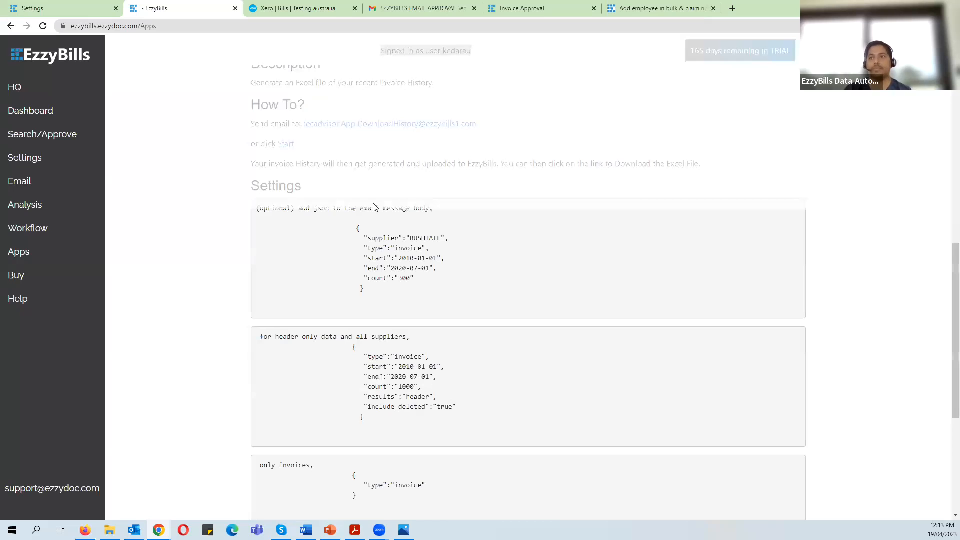
pyautogui.scroll(1, 482, 218)
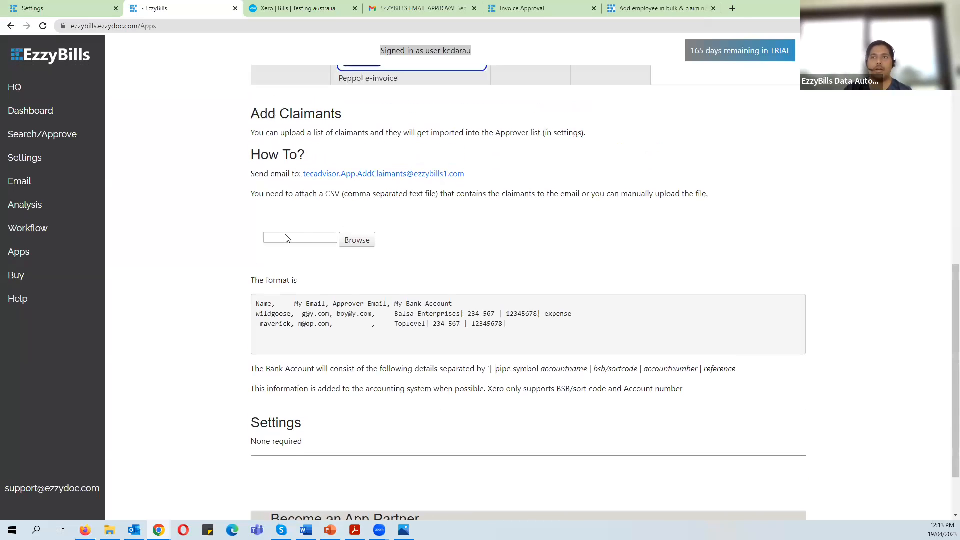
pyautogui.moveTo(255, 172); pyautogui.dragTo(516, 184)
pyautogui.click(521, 217)
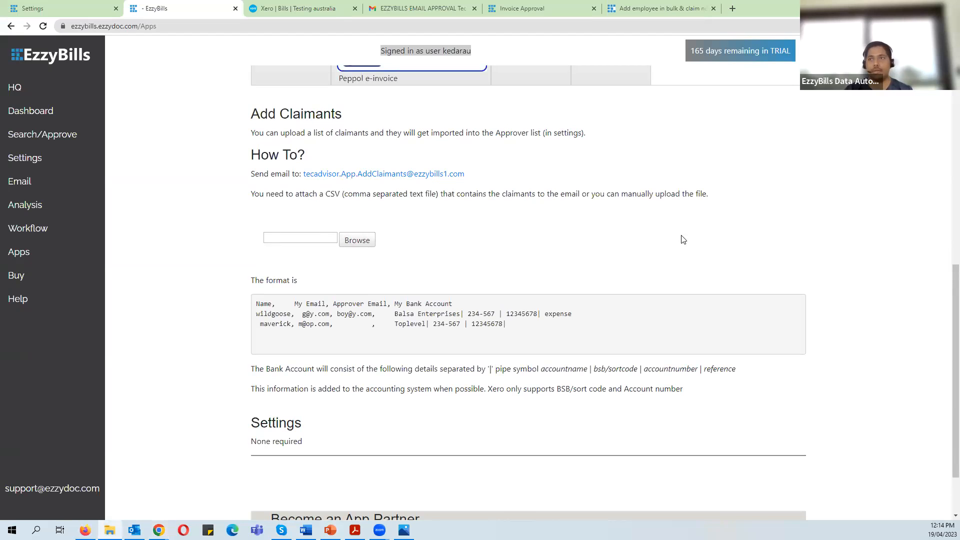
pyautogui.click(357, 241)
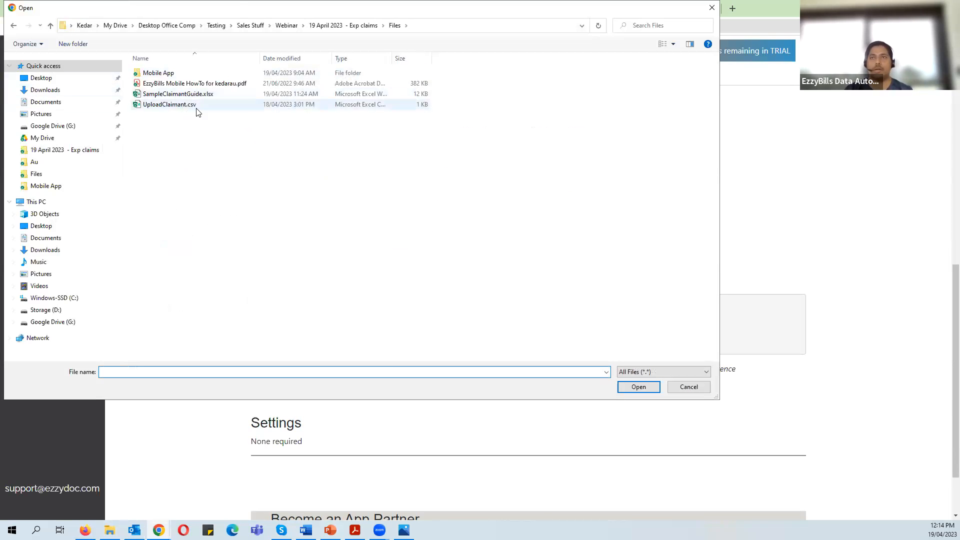
# - Upload UploadClaimant.csv and dismiss the 'Approver list has been added' confirmation
pyautogui.doubleClick(195, 105)
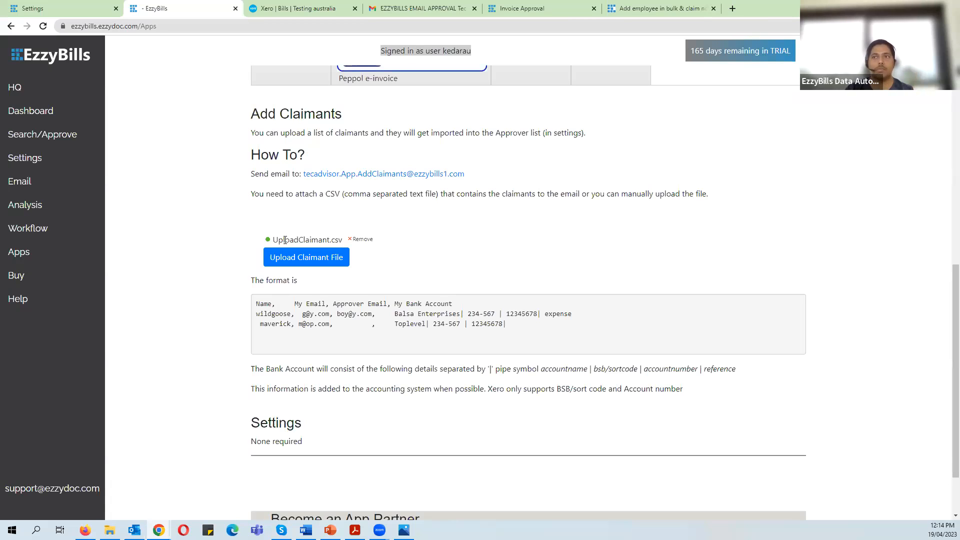
pyautogui.moveTo(276, 238); pyautogui.dragTo(324, 240)
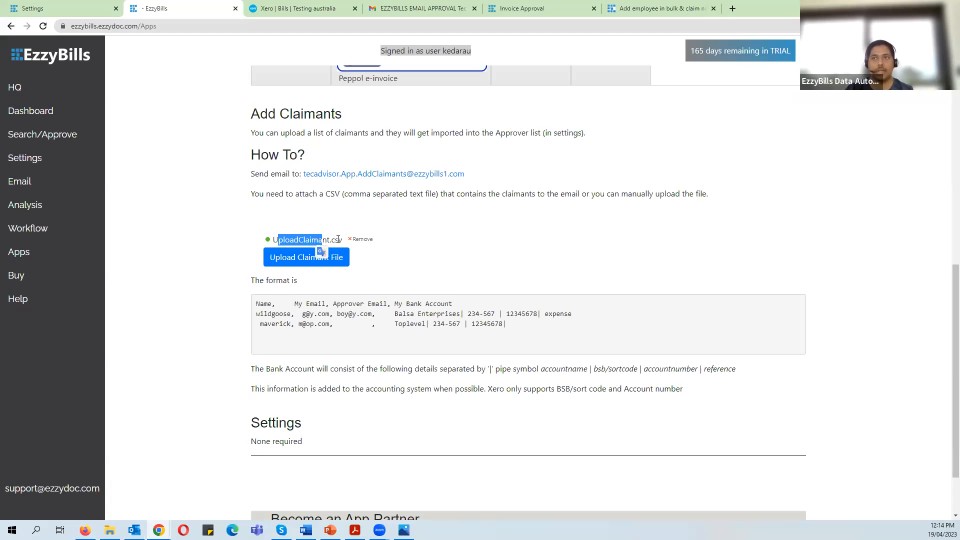
pyautogui.click(423, 270)
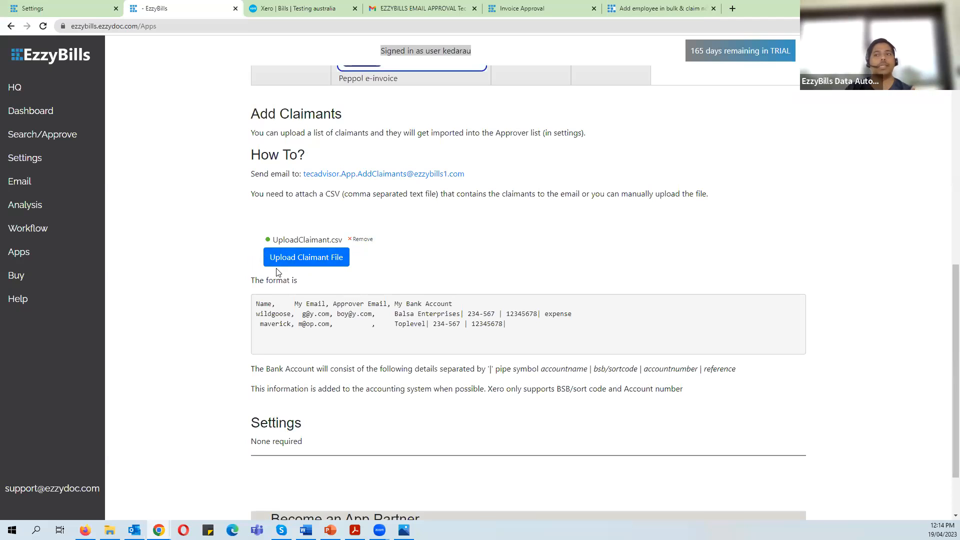
pyautogui.click(318, 261)
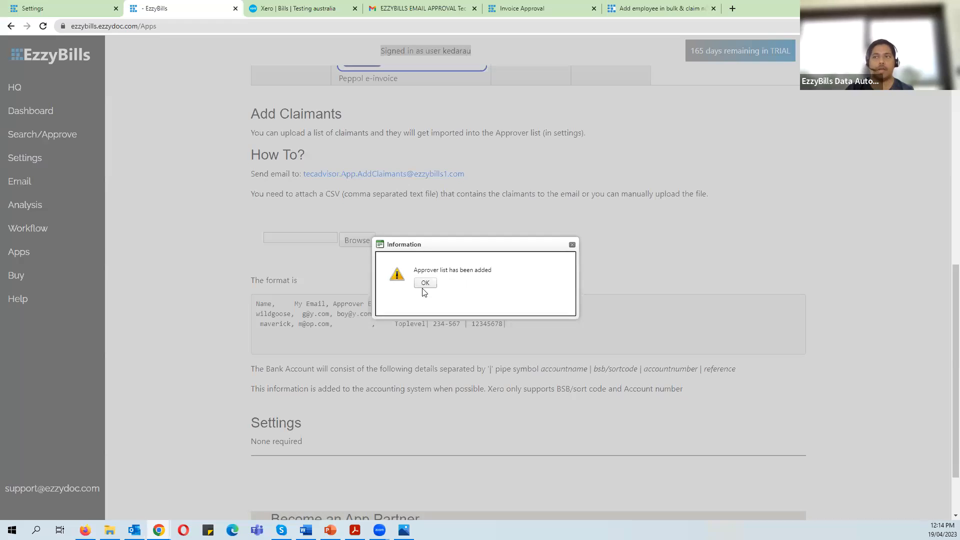
pyautogui.click(424, 284)
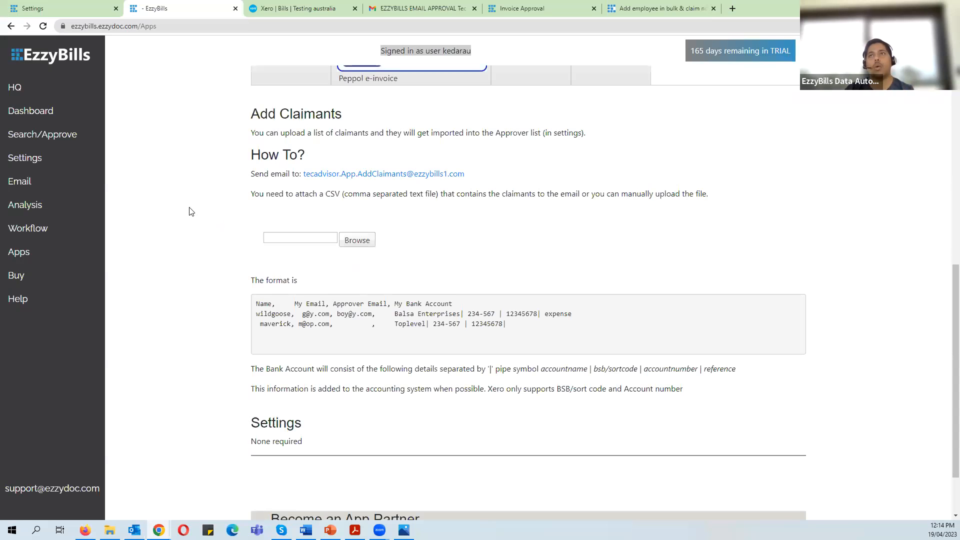
# - Open Settings and scroll through the Users/Approvers table to find the imported claimants
pyautogui.click(62, 159)
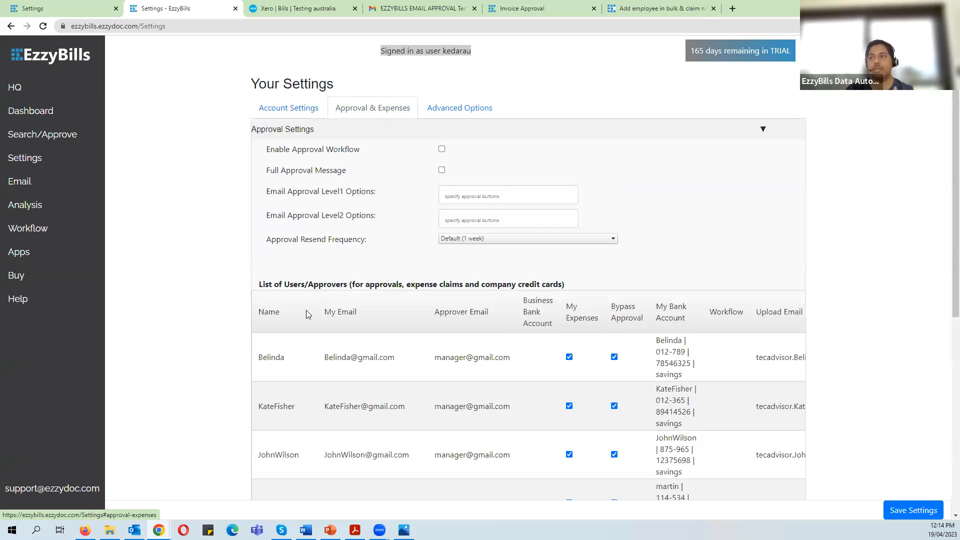
pyautogui.scroll(-4, 310, 313)
pyautogui.scroll(-2, 317, 311)
pyautogui.scroll(2, 317, 312)
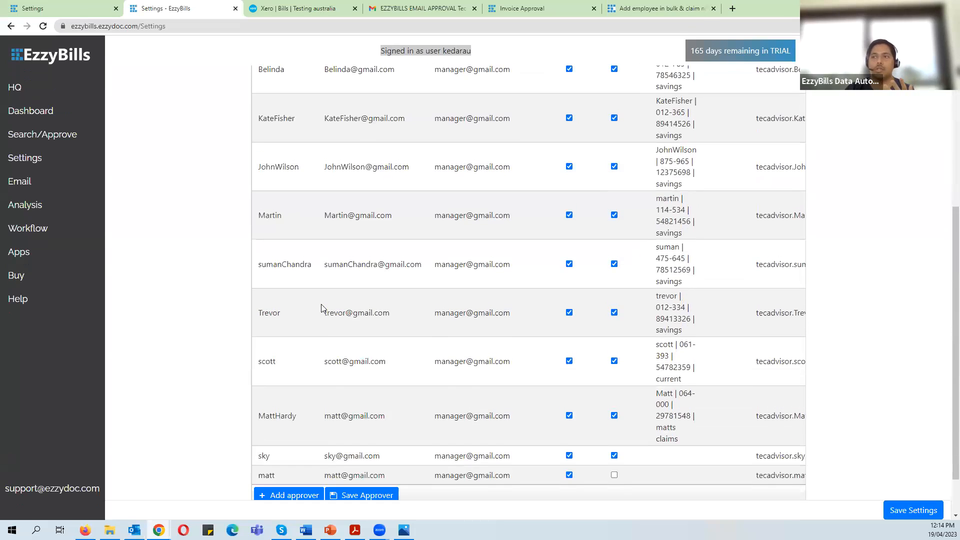
pyautogui.scroll(-2, 344, 268)
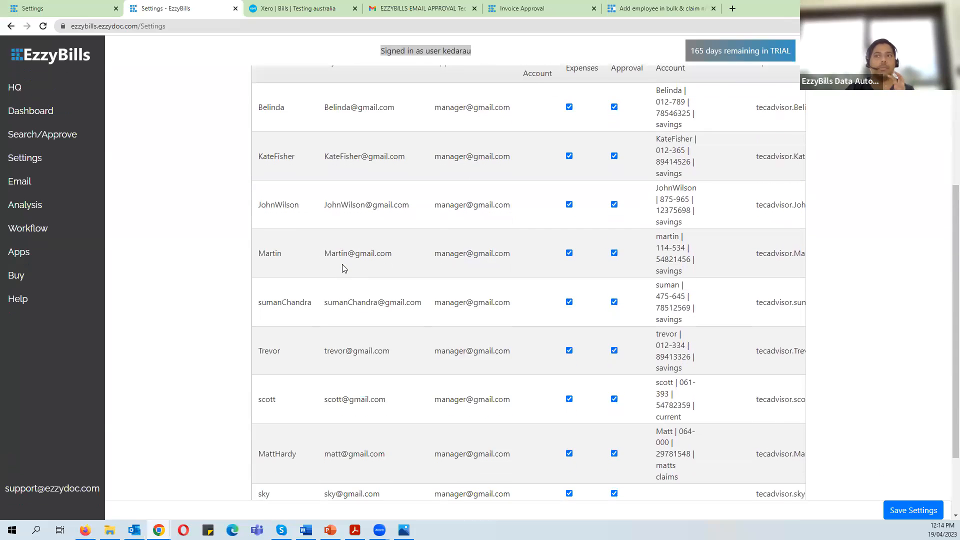
pyautogui.scroll(2, 344, 268)
pyautogui.scroll(1, 322, 188)
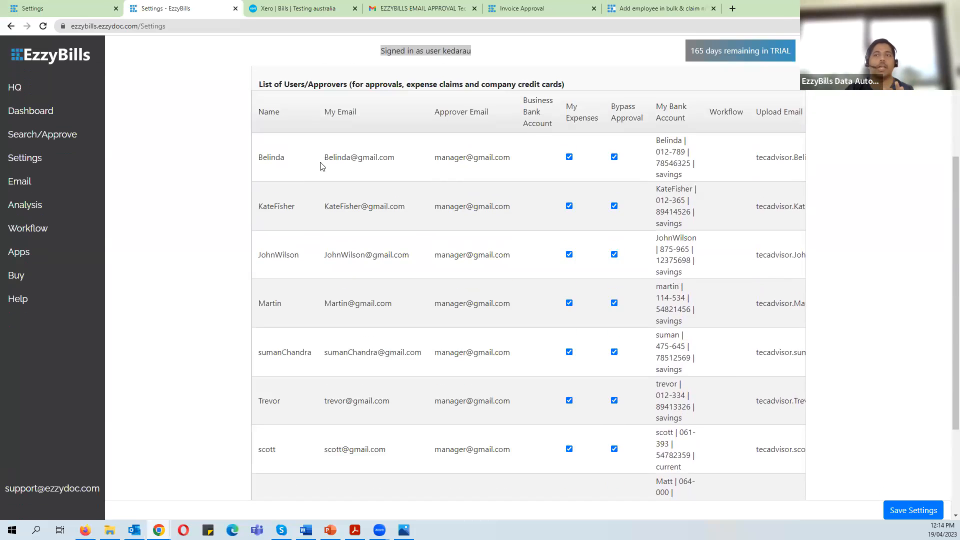
pyautogui.scroll(-2, 323, 187)
pyautogui.scroll(2, 322, 188)
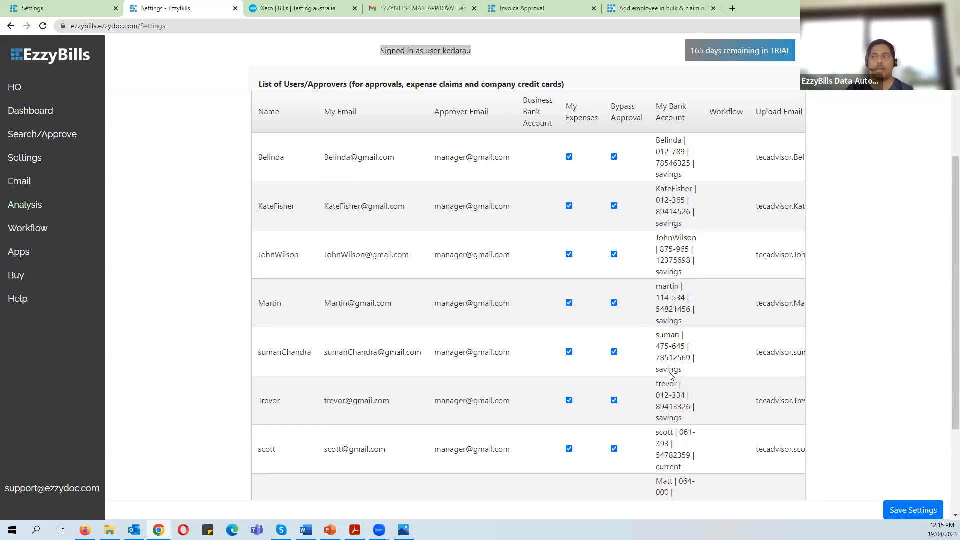
pyautogui.scroll(-2, 470, 405)
pyautogui.moveTo(502, 498); pyautogui.dragTo(585, 511)
pyautogui.scroll(3, 648, 403)
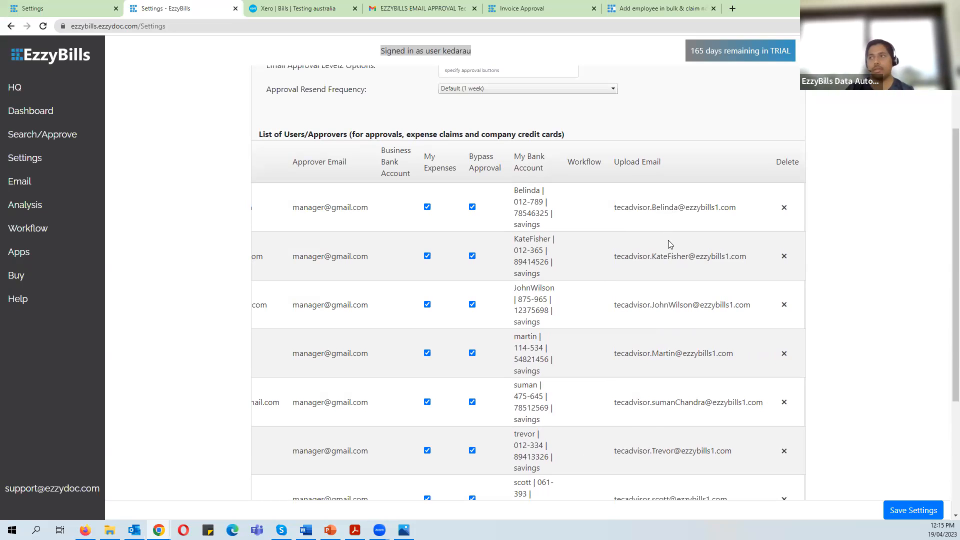
# - Scroll the table horizontally to check each claimant's approver email, bank account and My Expenses
pyautogui.scroll(-4, 572, 433)
pyautogui.moveTo(518, 456); pyautogui.dragTo(654, 461)
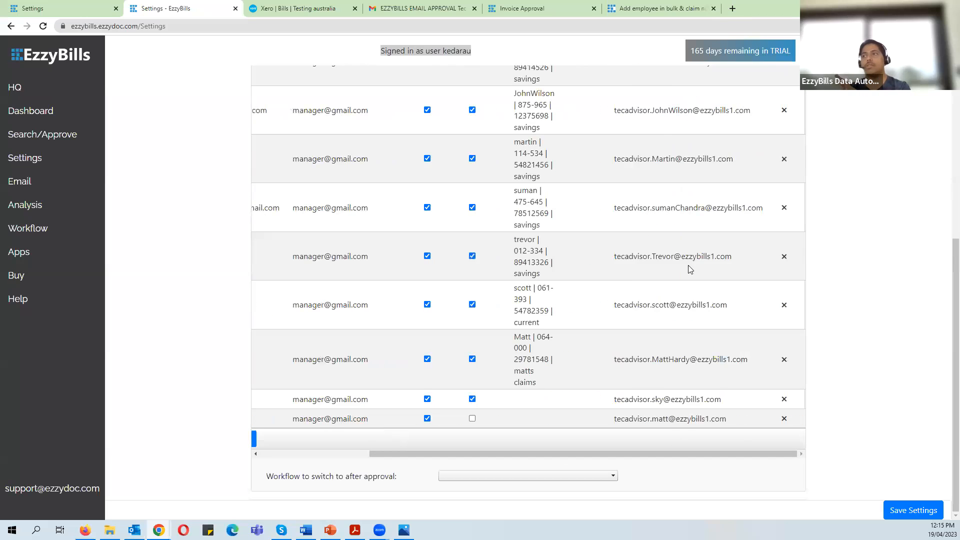
pyautogui.scroll(2, 677, 242)
pyautogui.scroll(2, 680, 243)
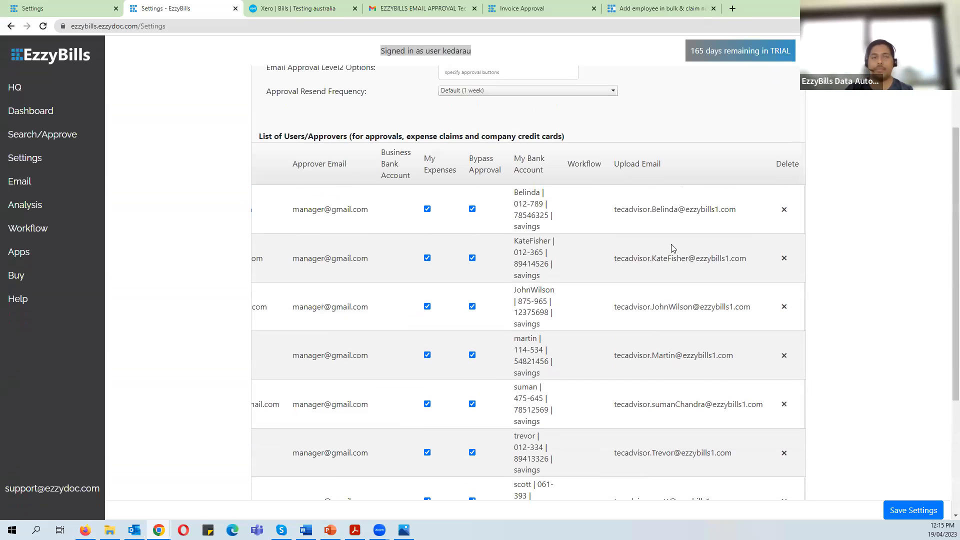
pyautogui.scroll(-1, 628, 407)
pyautogui.scroll(-3, 629, 406)
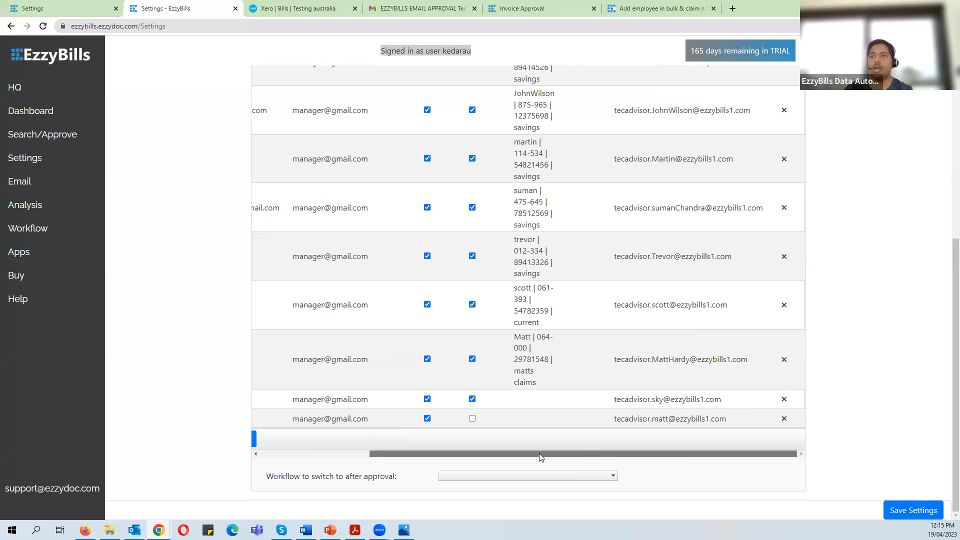
pyautogui.moveTo(540, 457); pyautogui.dragTo(431, 455)
pyautogui.scroll(4, 447, 308)
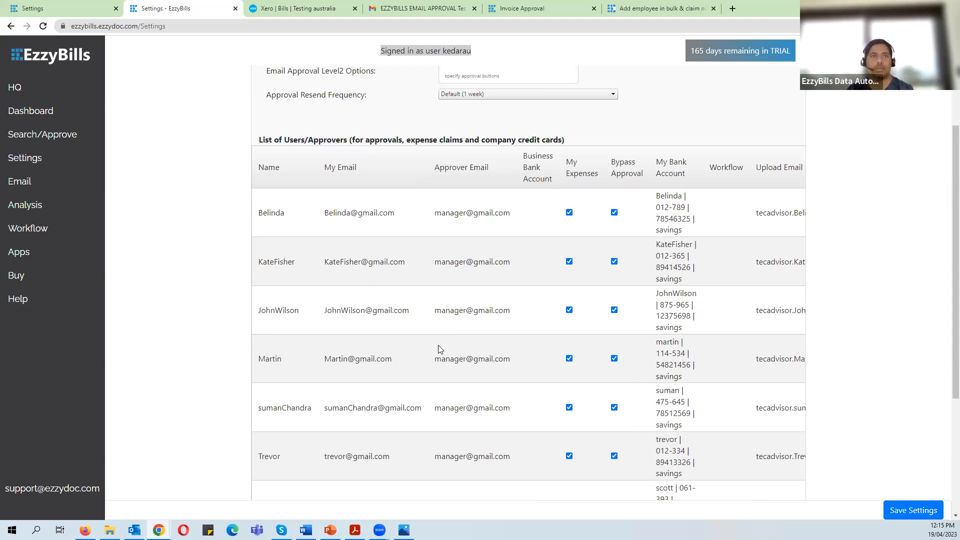
pyautogui.scroll(3, 439, 349)
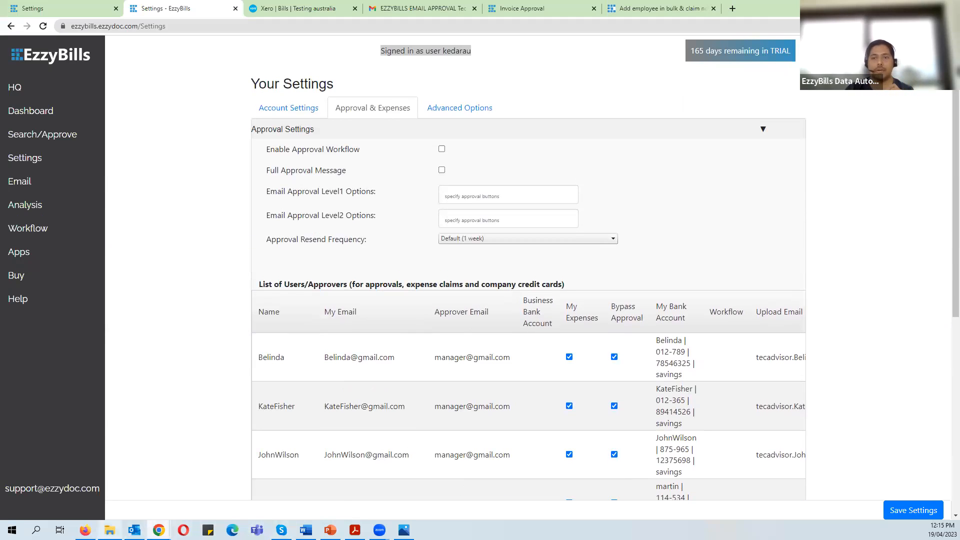
# - Open UploadClaimant.csv, autofit its columns, inspect bank account D2, and close it without saving
pyautogui.click(646, 8)
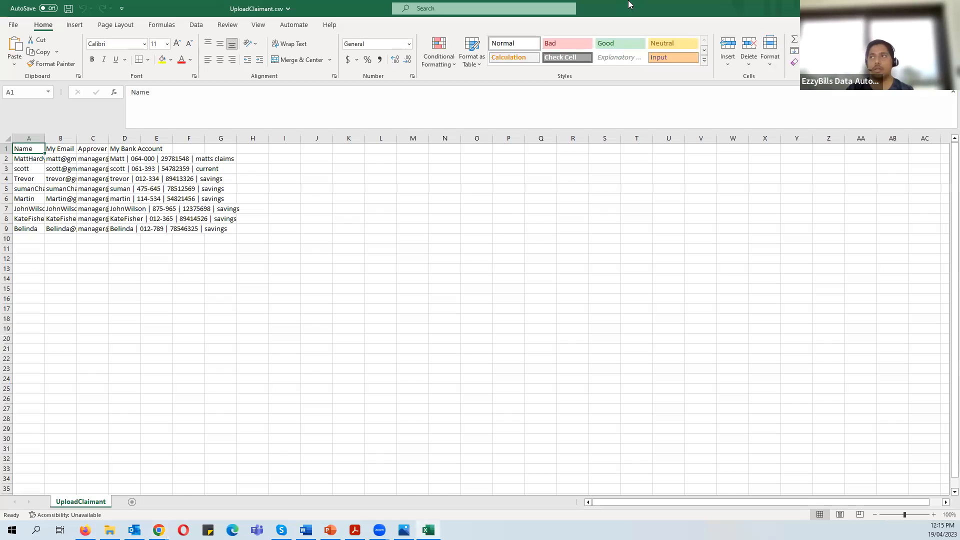
pyautogui.doubleClick(629, 7)
pyautogui.click(169, 211)
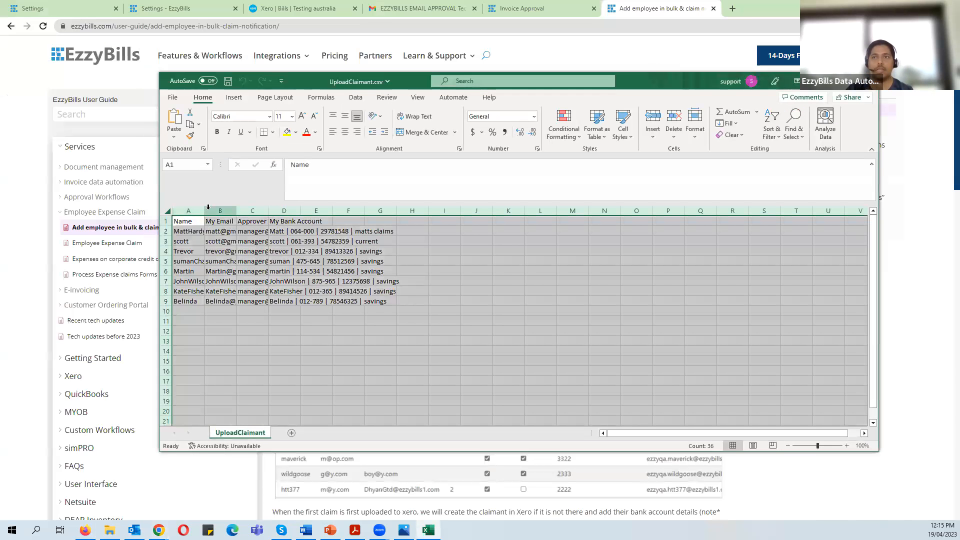
pyautogui.doubleClick(204, 211)
pyautogui.click(337, 350)
pyautogui.click(412, 232)
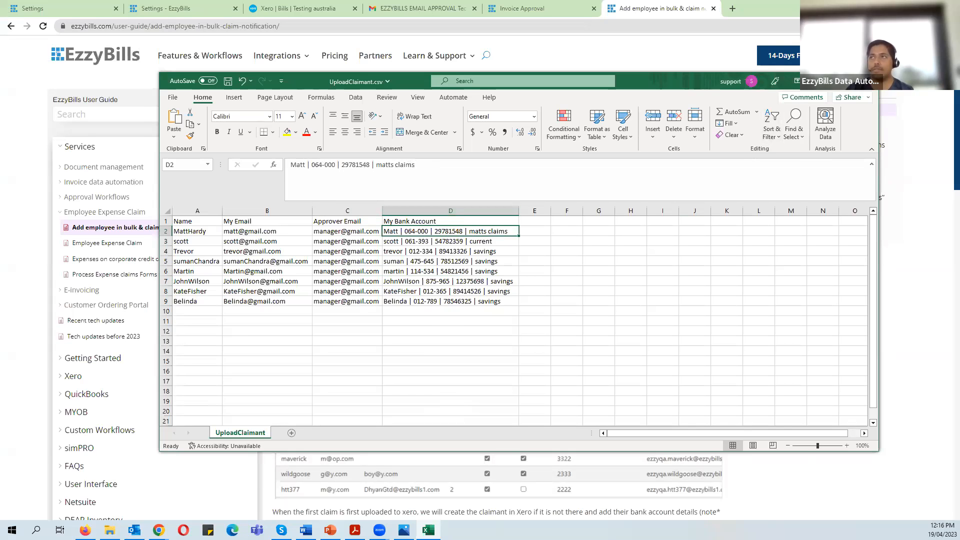
pyautogui.click(868, 81)
pyautogui.click(498, 279)
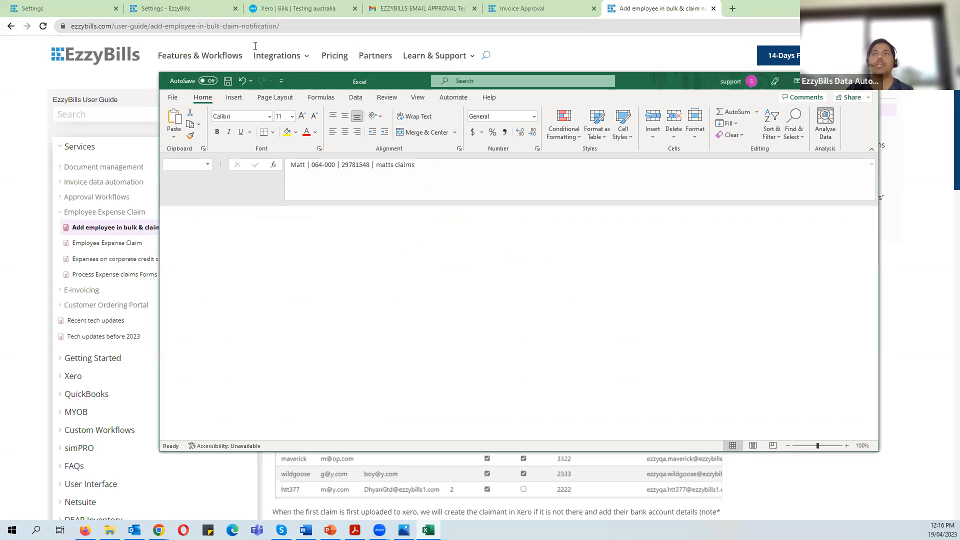
# - Return to EzzyBills Settings and open the Apps page in a new tab
pyautogui.click(165, 9)
pyautogui.rightClick(41, 259)
pyautogui.click(70, 265)
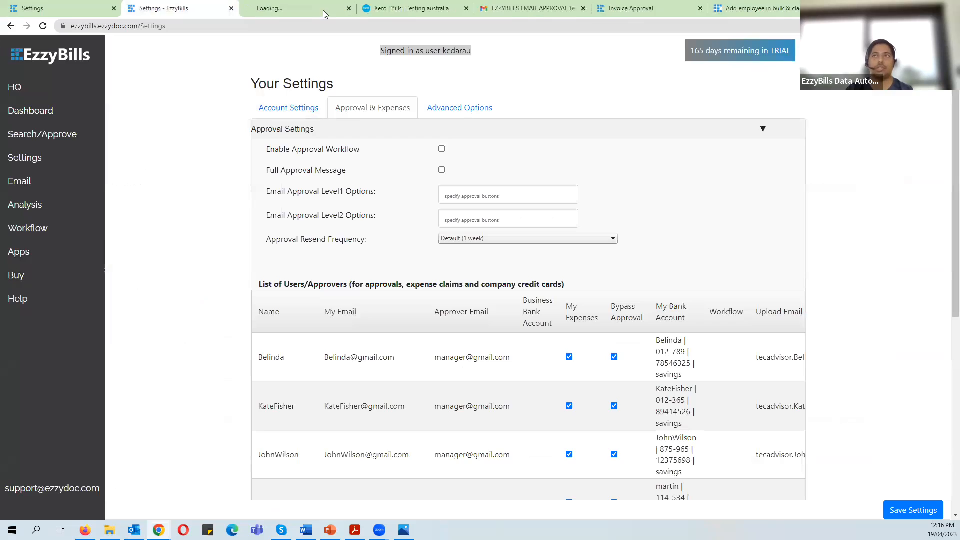
# - Open Add Claimants in the new tab, cancel the file picker, and close that extra tab
pyautogui.click(313, 7)
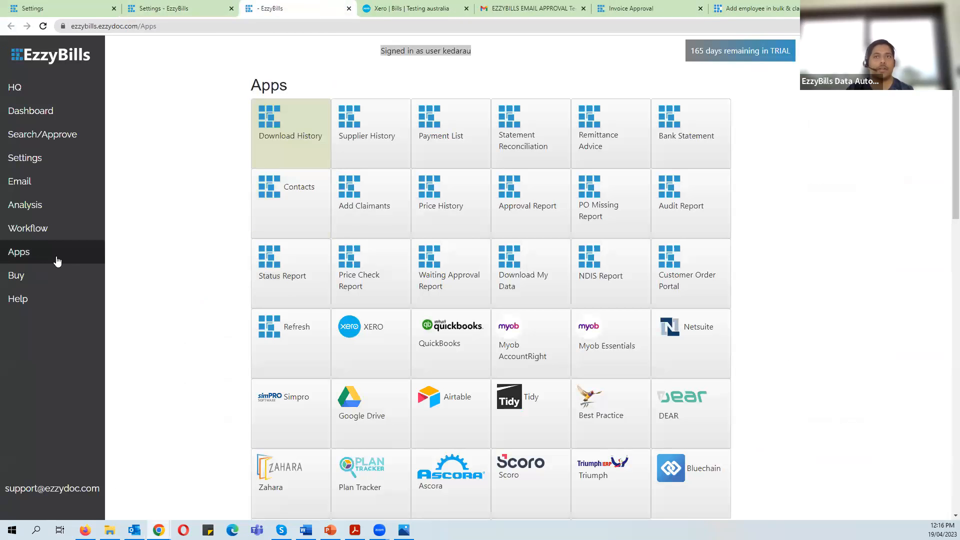
pyautogui.click(370, 207)
pyautogui.click(357, 190)
pyautogui.click(713, 5)
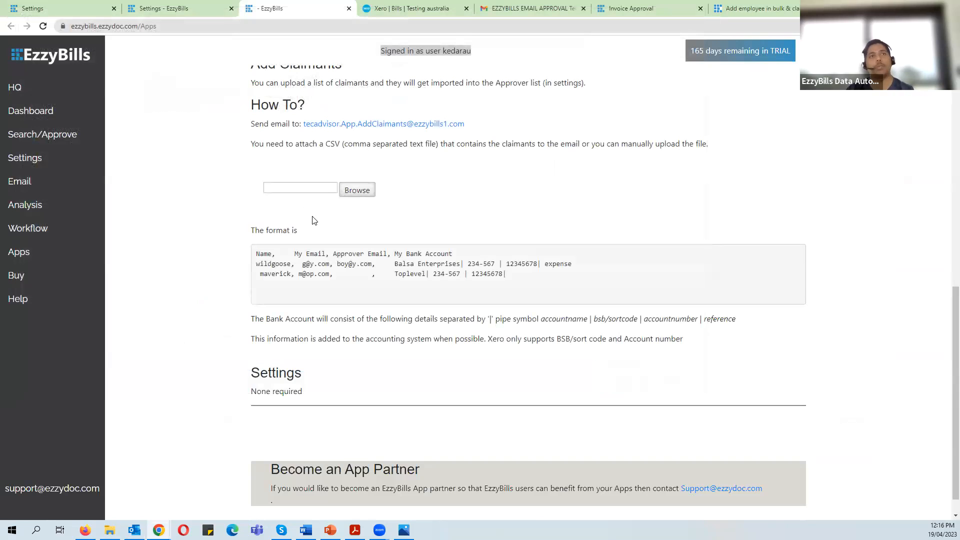
pyautogui.middleClick(289, 6)
# - Scroll through the Approval & Expenses Users/Approvers list to review the imported claimants' bank details
pyautogui.scroll(-4, 420, 350)
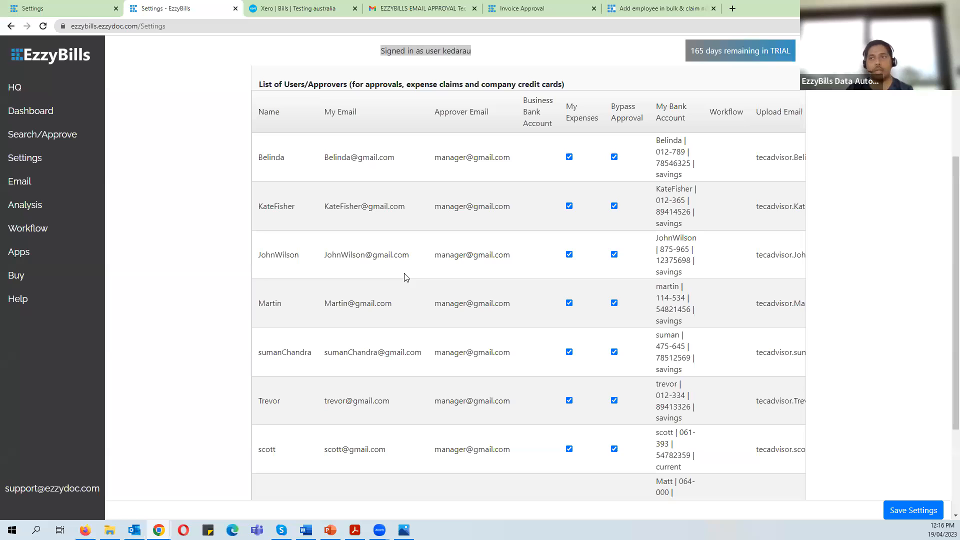
pyautogui.scroll(3, 405, 278)
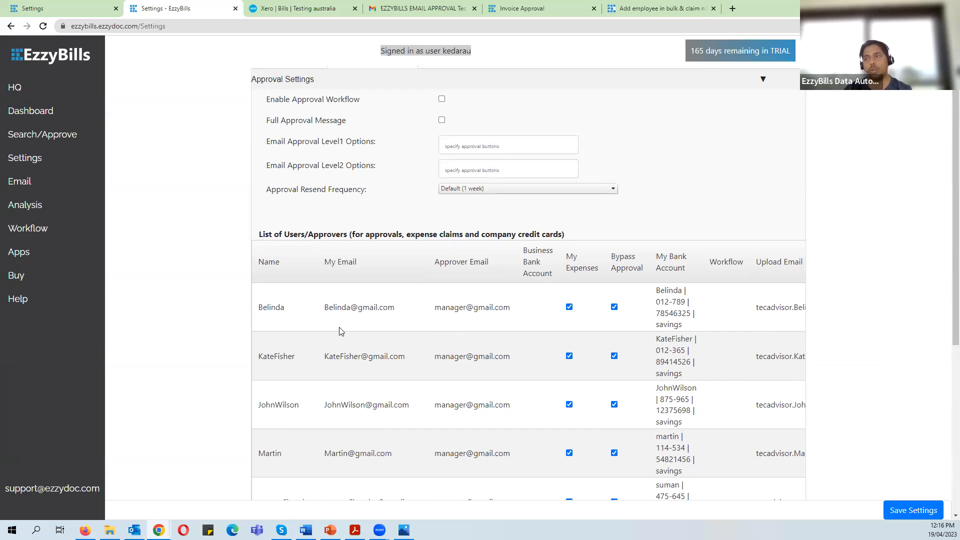
pyautogui.scroll(-1, 325, 310)
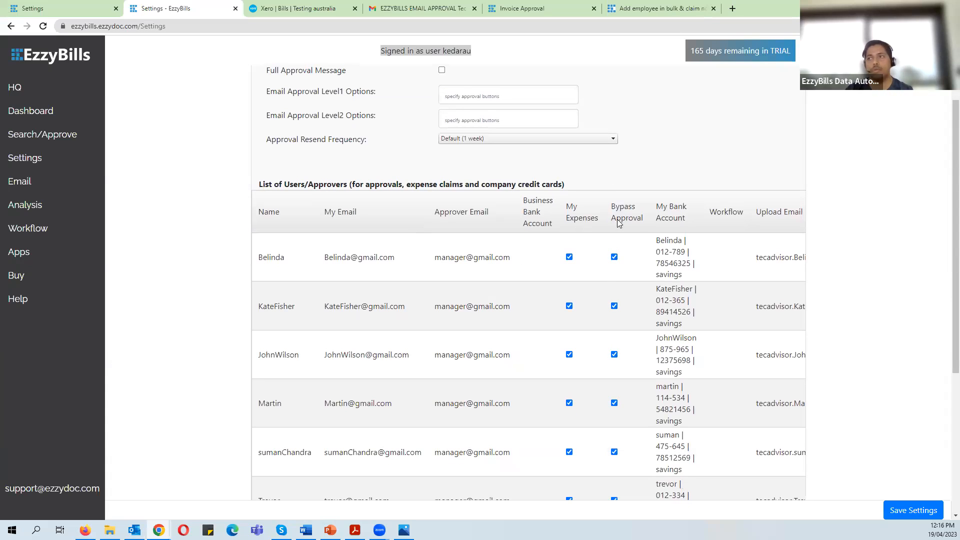
pyautogui.scroll(-3, 615, 315)
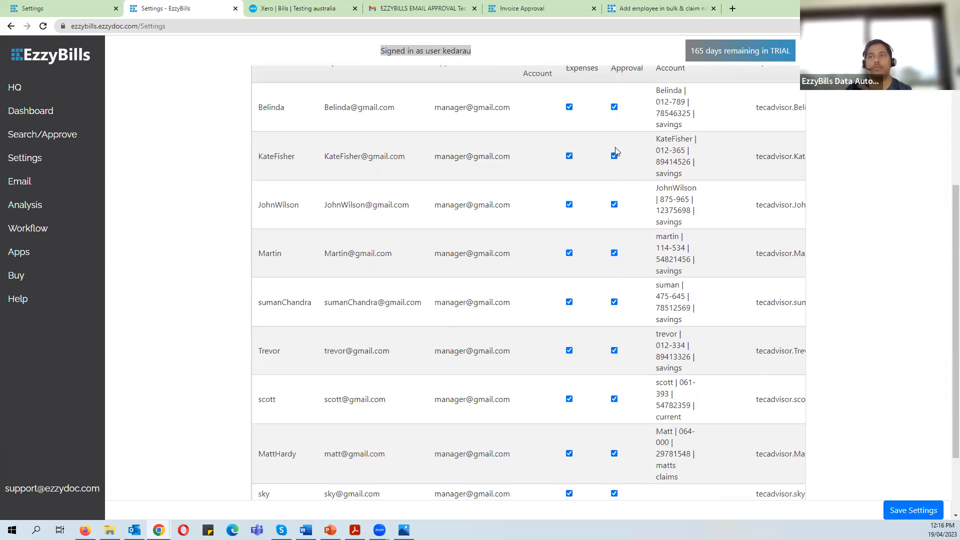
pyautogui.scroll(-2, 612, 210)
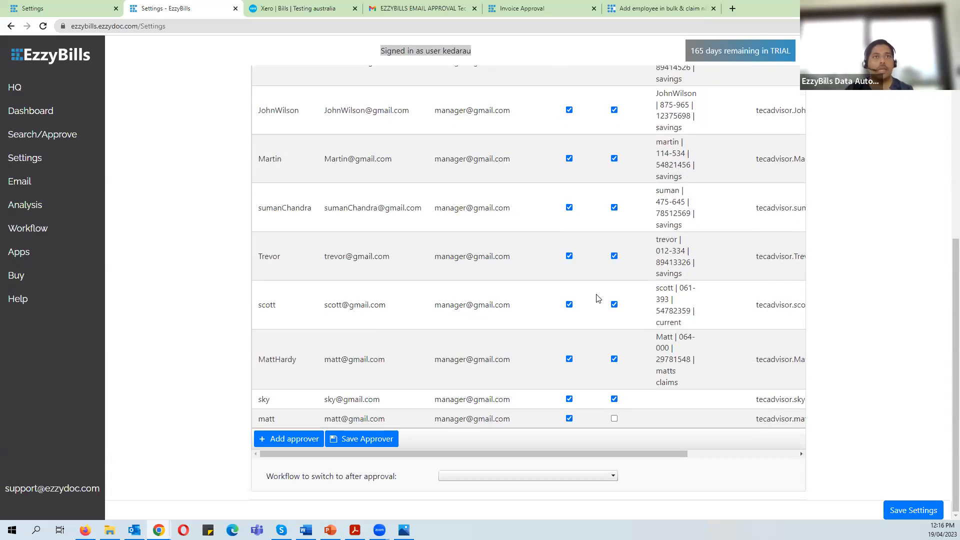
pyautogui.scroll(3, 599, 298)
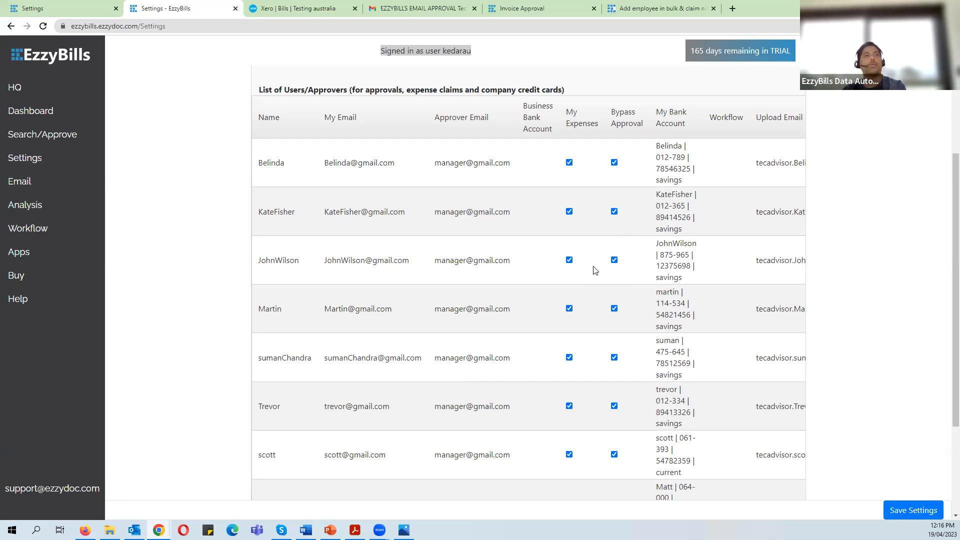
pyautogui.scroll(-2, 583, 257)
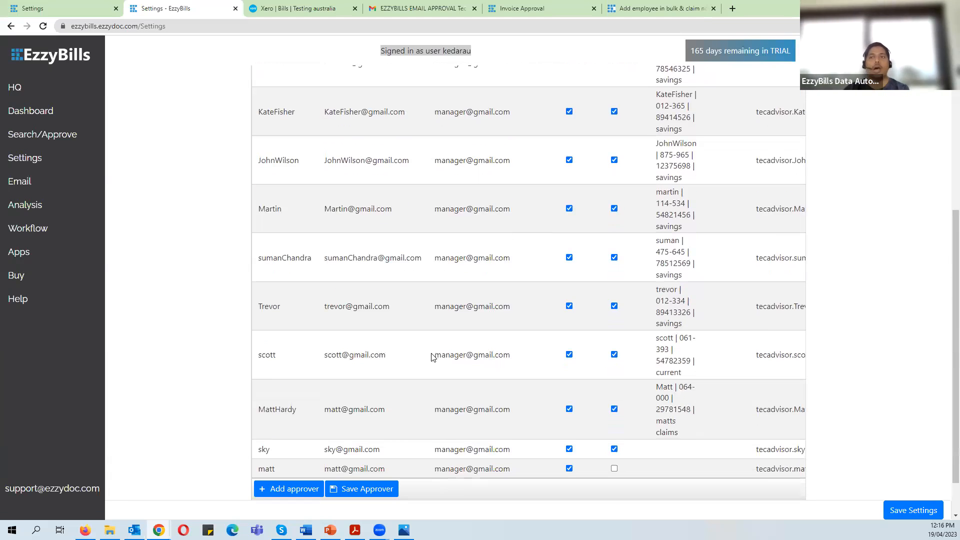
pyautogui.scroll(1, 429, 351)
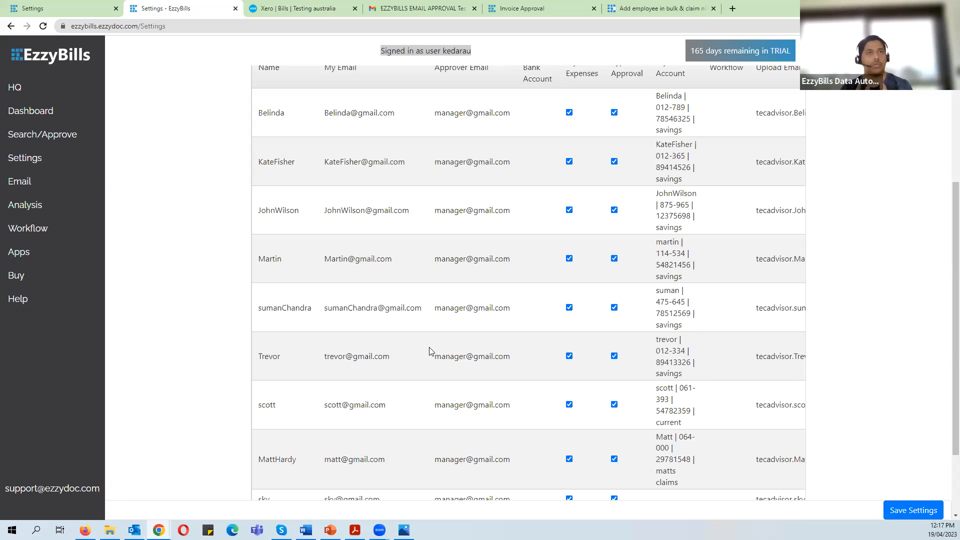
pyautogui.scroll(3, 356, 314)
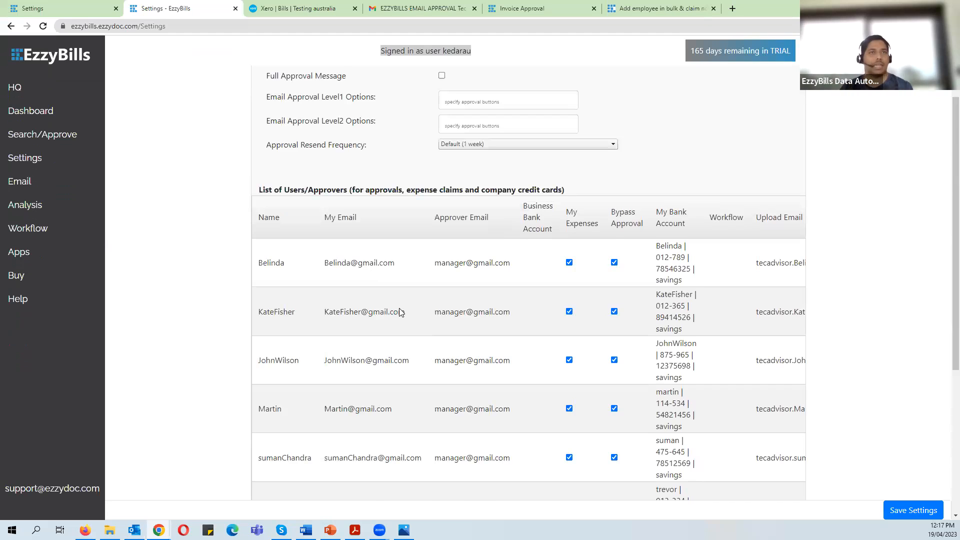
pyautogui.scroll(-3, 399, 312)
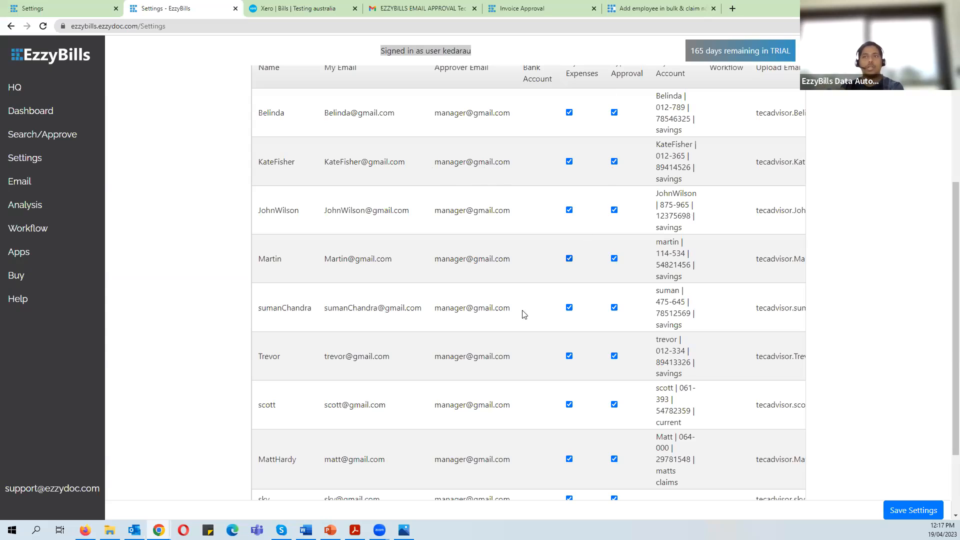
pyautogui.scroll(-2, 445, 271)
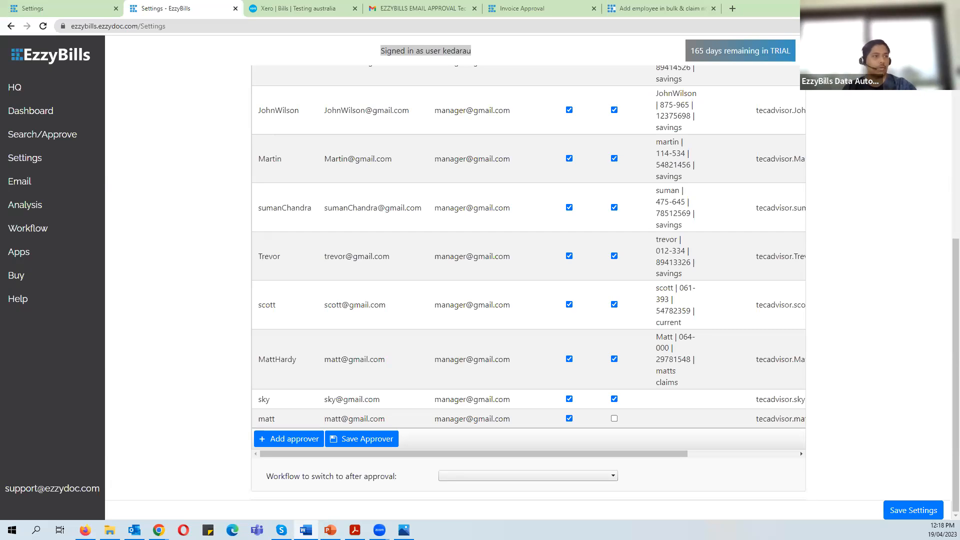
pyautogui.scroll(7, 547, 257)
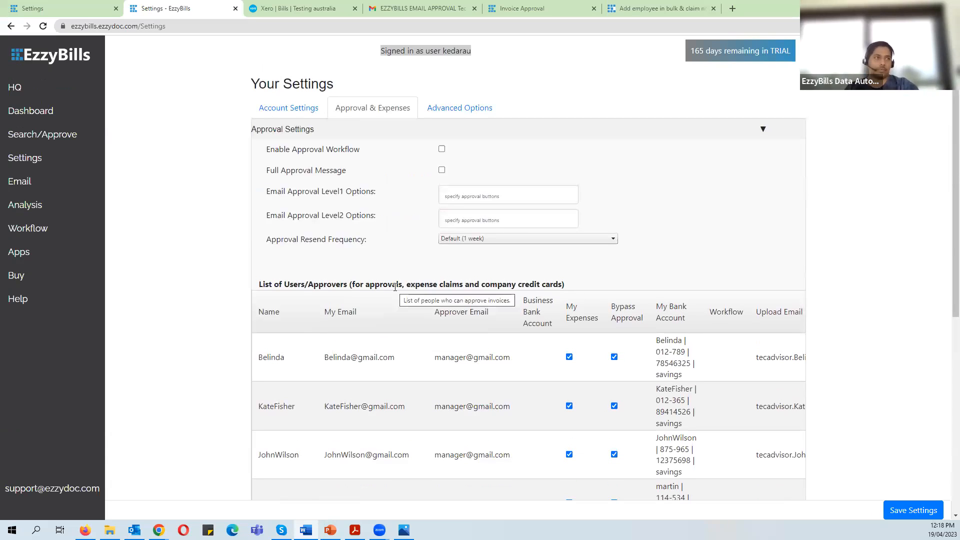
# - Reload EzzyBills settings, then view Xero's Bank accounts with the Day to day account at (173.02)
pyautogui.scroll(-5, 361, 292)
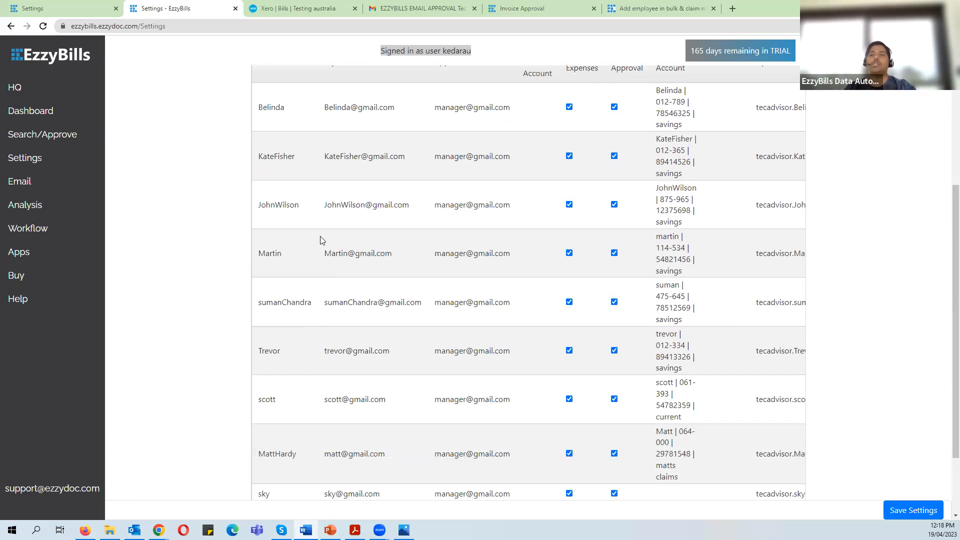
pyautogui.scroll(-1, 327, 245)
pyautogui.scroll(-1, 337, 289)
pyautogui.scroll(6, 337, 289)
pyautogui.click(40, 158)
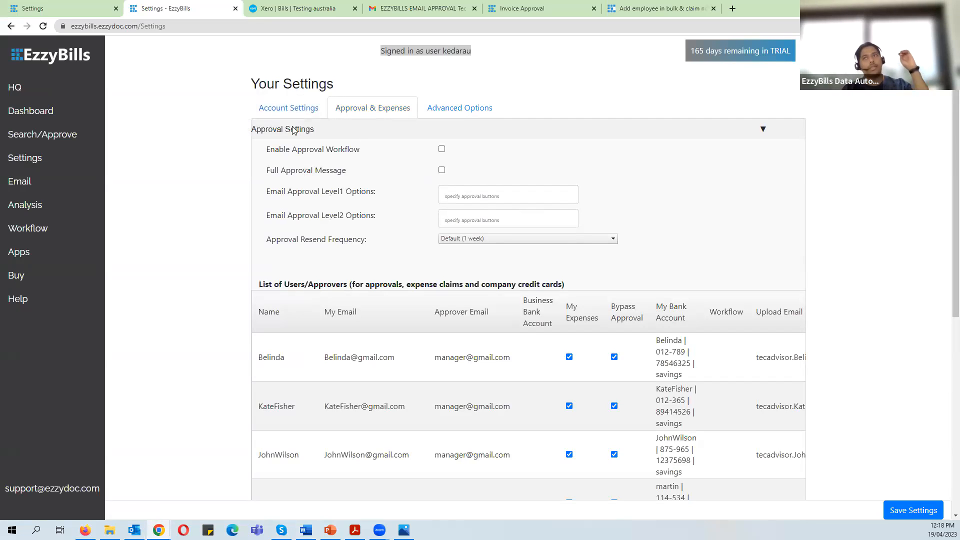
pyautogui.click(289, 9)
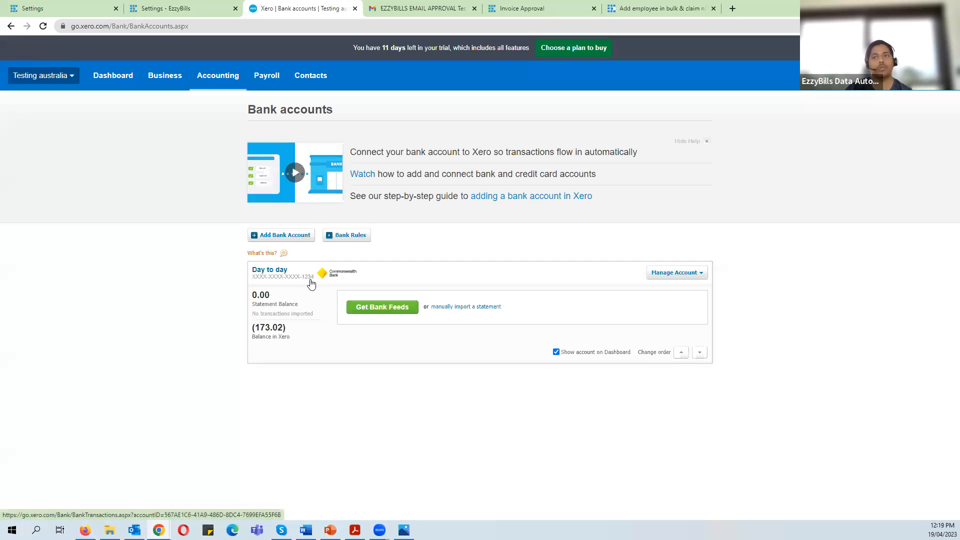
# - Add a blank approver row, Name required, to the top of the EzzyBills approver list
pyautogui.click(203, 5)
pyautogui.scroll(-5, 339, 251)
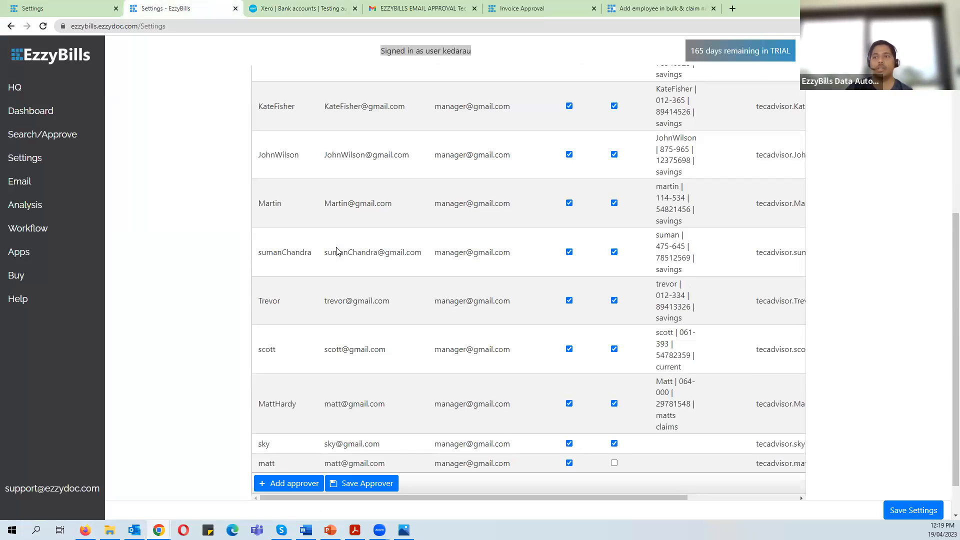
pyautogui.scroll(3, 202, 371)
pyautogui.scroll(1, 203, 370)
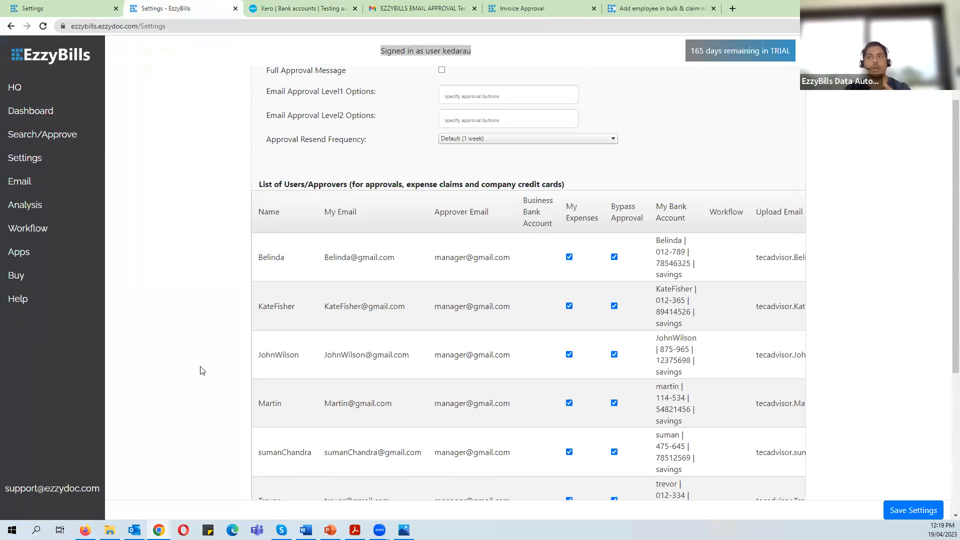
pyautogui.scroll(-5, 202, 370)
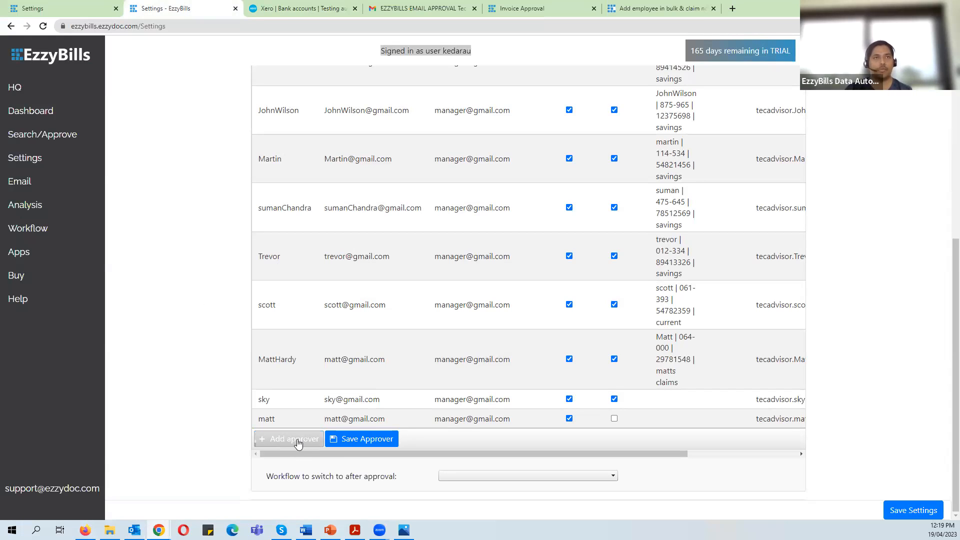
pyautogui.scroll(5, 133, 345)
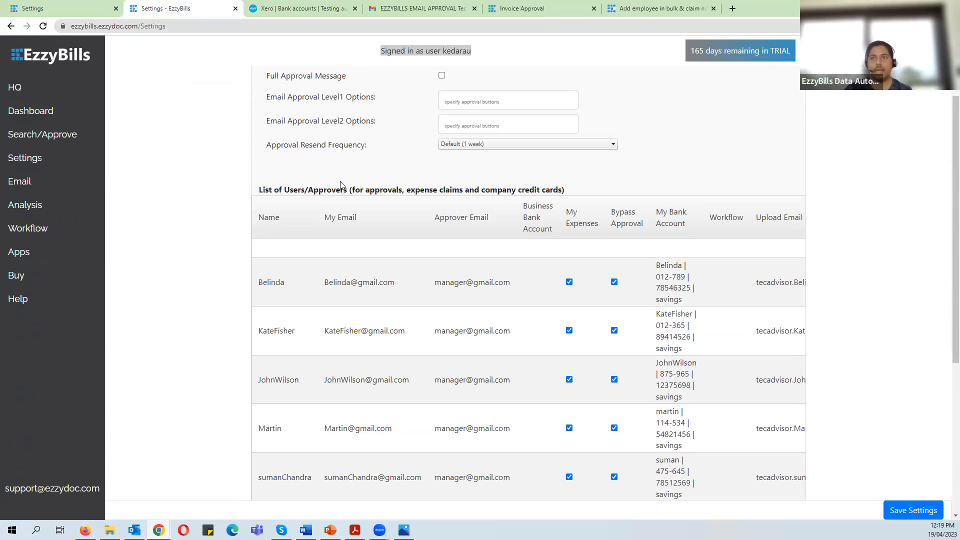
pyautogui.click(274, 248)
pyautogui.scroll(2, 275, 118)
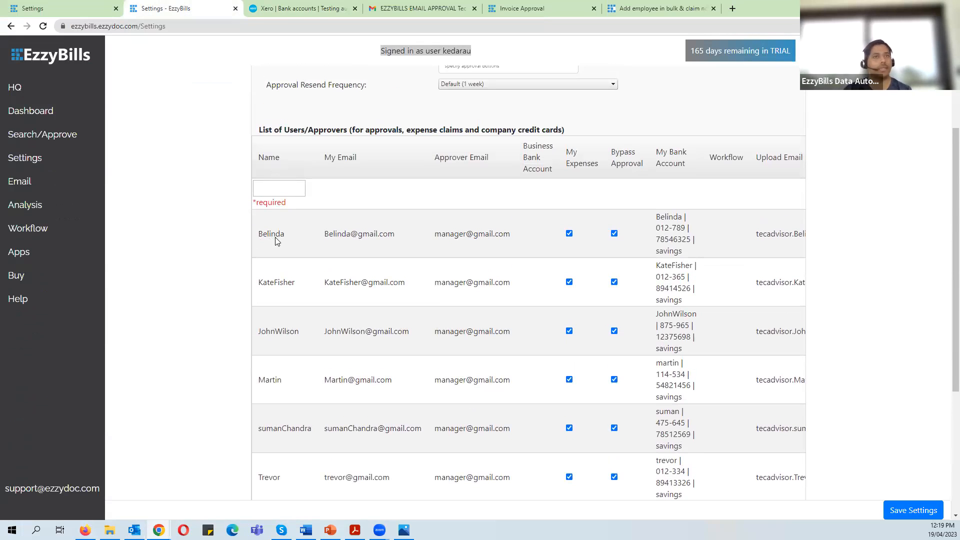
pyautogui.click(337, 8)
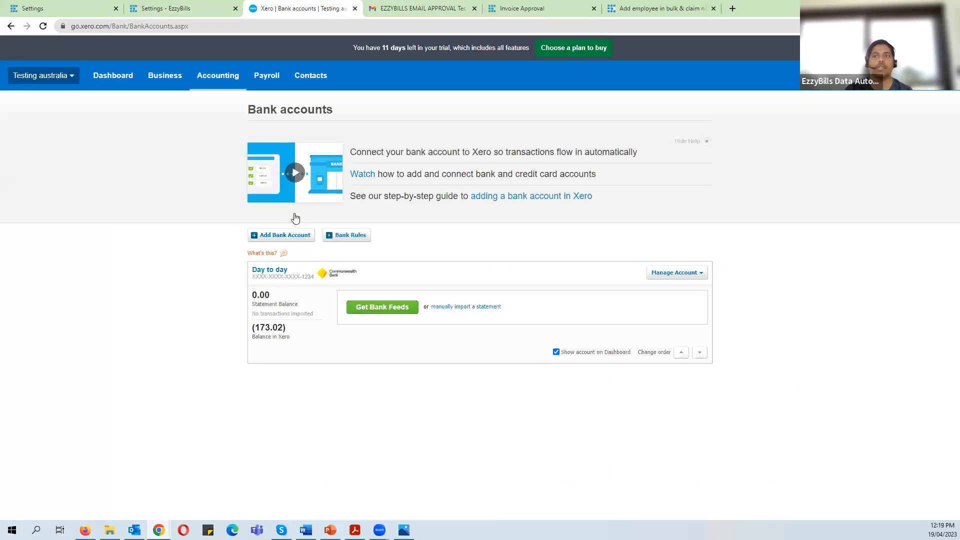
pyautogui.click(180, 6)
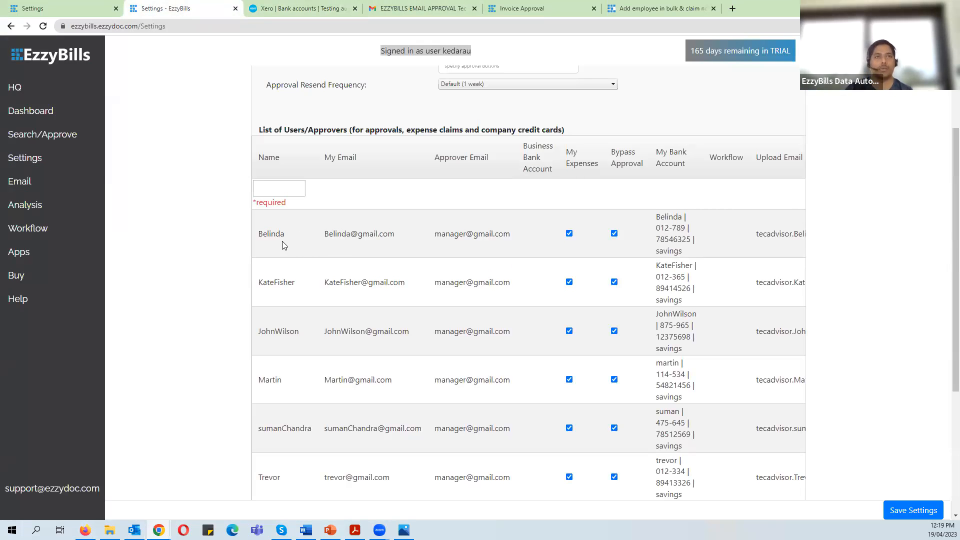
# - Enter the cardholder's name ending in AMEX and the manager's approver email in the new row
pyautogui.click(277, 187)
pyautogui.write('Belinda')
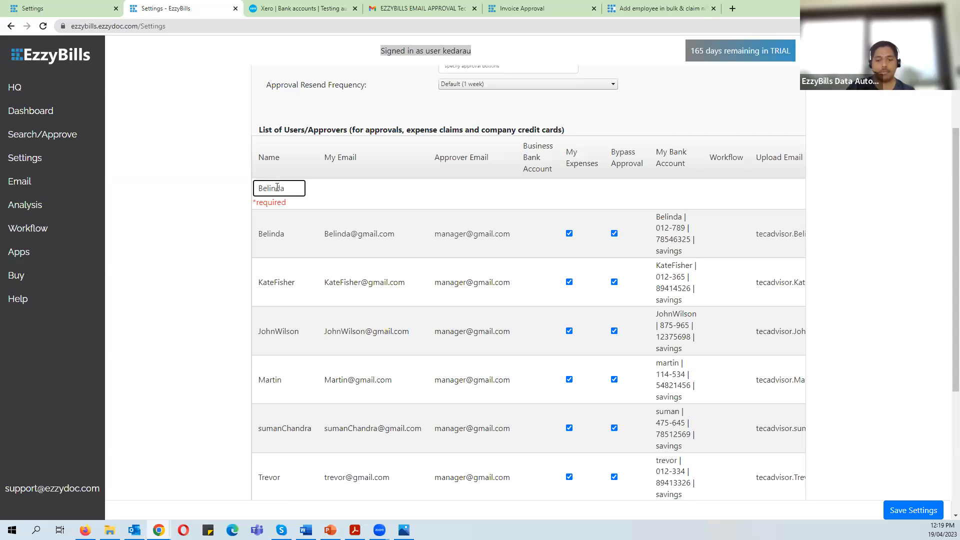
pyautogui.write('Amez')
pyautogui.press('BackSpace')
pyautogui.press('BackSpace')
pyautogui.write('MEX')
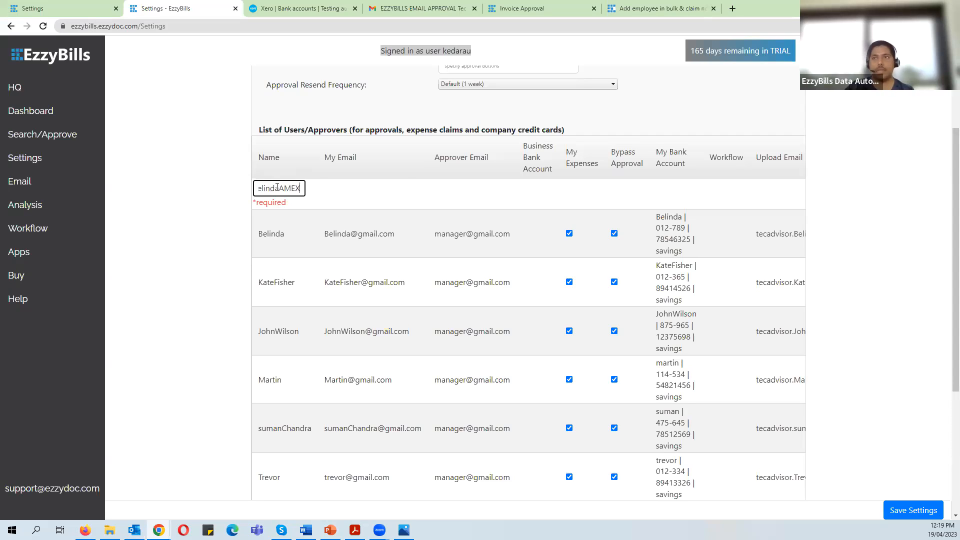
pyautogui.press('Tab')
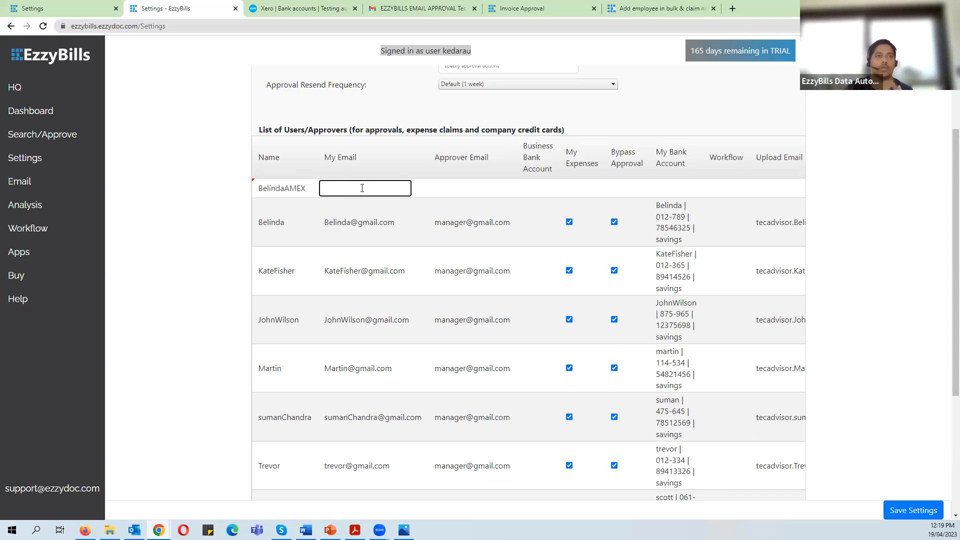
pyautogui.click(455, 190)
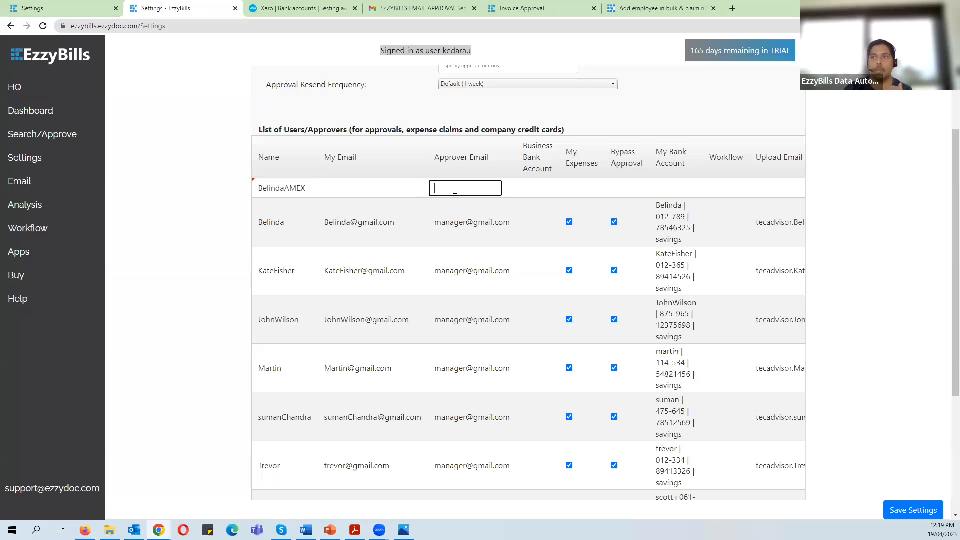
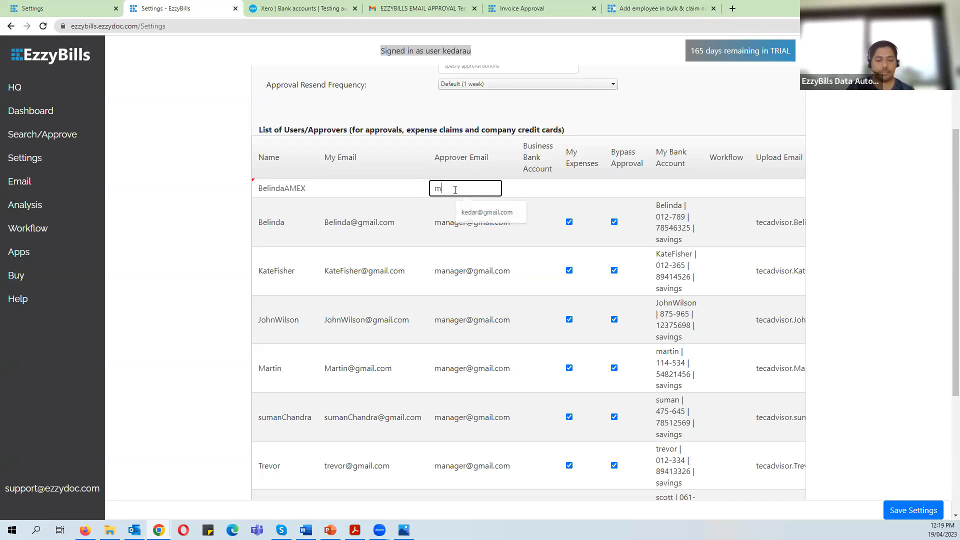
pyautogui.press('Tab')
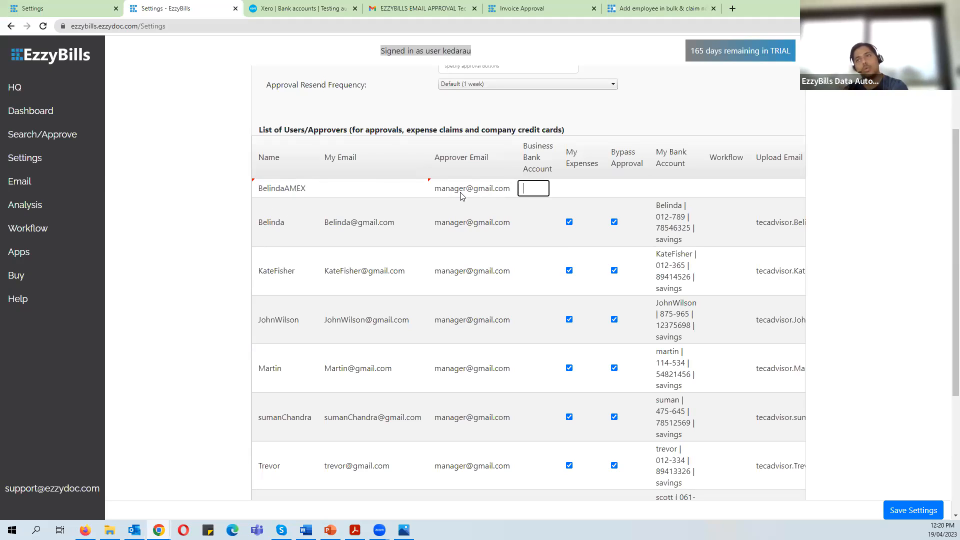
# - Tick Bypass Approval and enter the Xero account number 1234 as the Business Bank Account
pyautogui.click(626, 192)
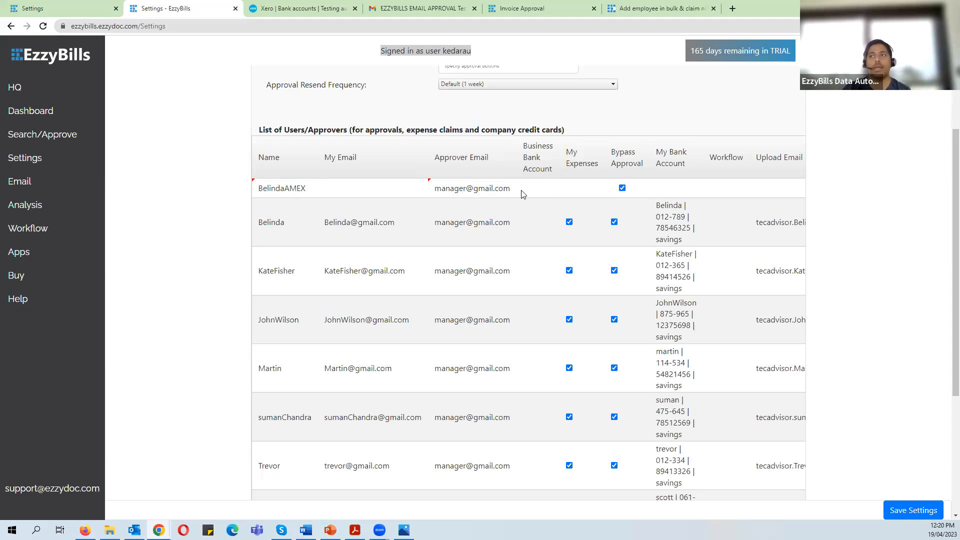
pyautogui.click(312, 7)
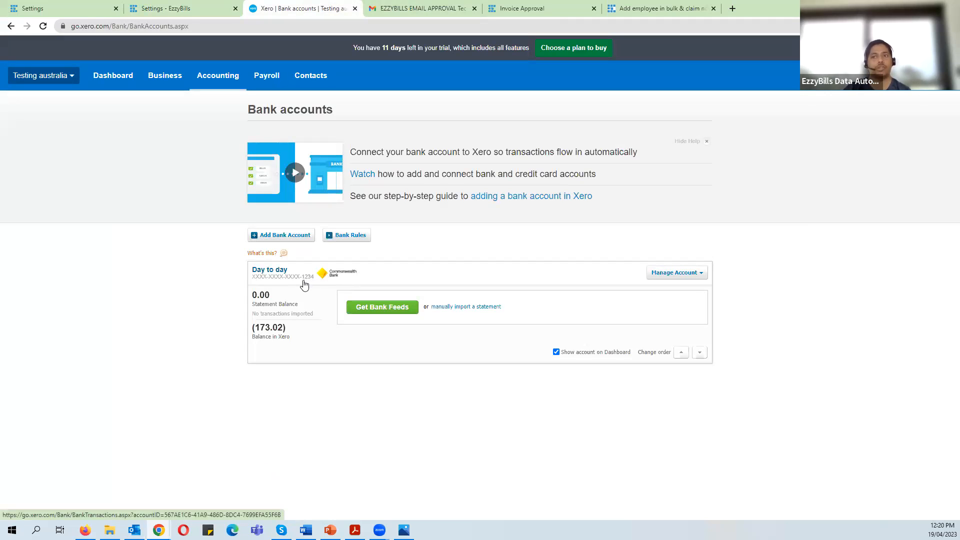
pyautogui.click(200, 8)
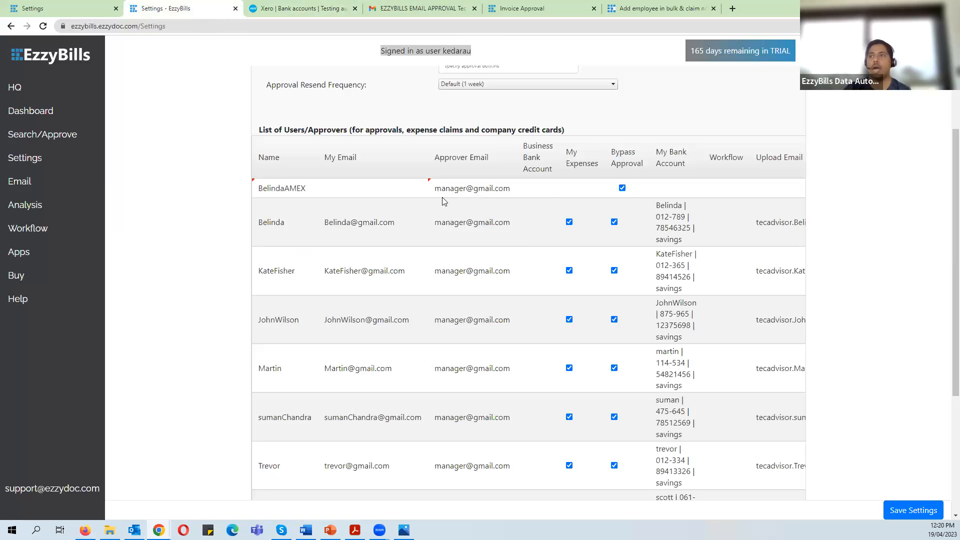
pyautogui.click(532, 188)
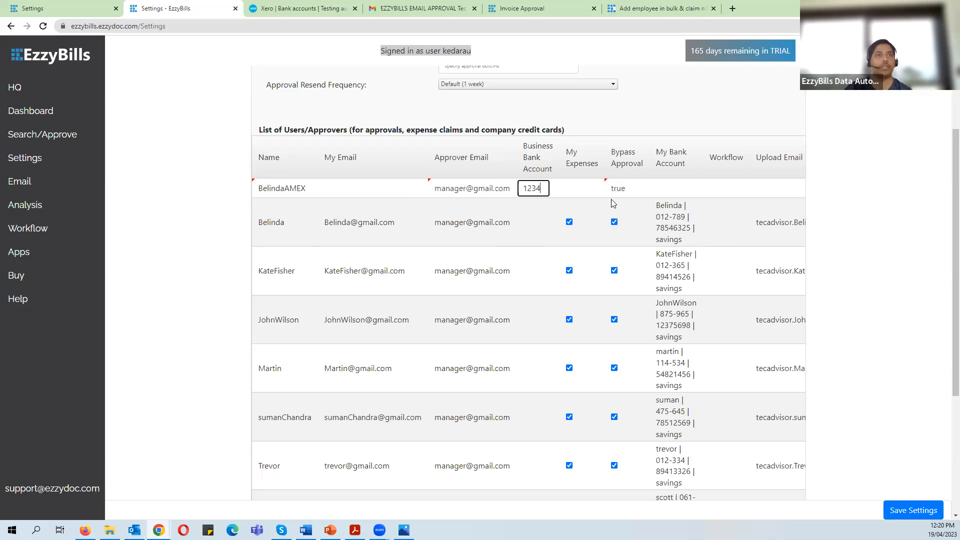
pyautogui.scroll(-5, 266, 347)
# - Save the new AMEX approver row and review the updated approver list
pyautogui.click(315, 445)
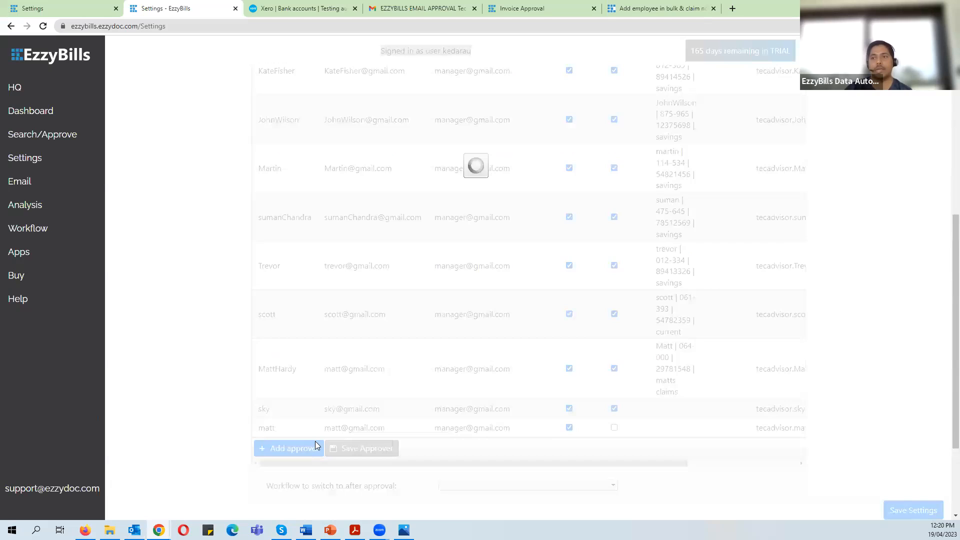
pyautogui.scroll(1, 190, 331)
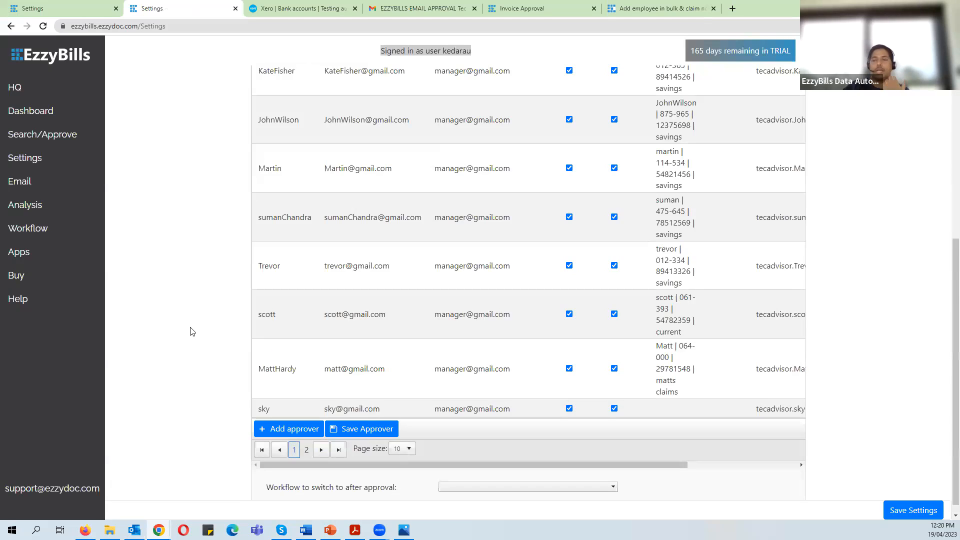
pyautogui.scroll(4, 354, 338)
pyautogui.scroll(3, 353, 337)
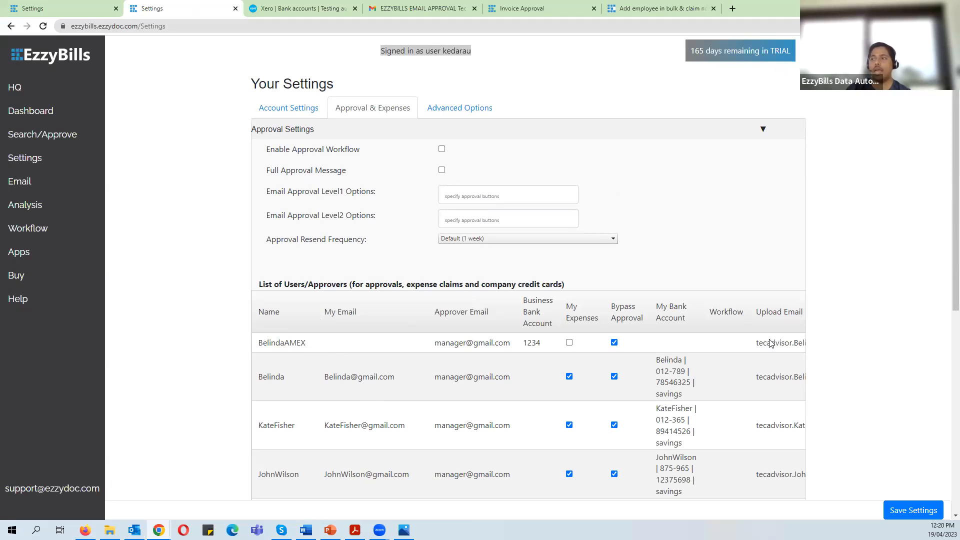
pyautogui.scroll(-6, 422, 495)
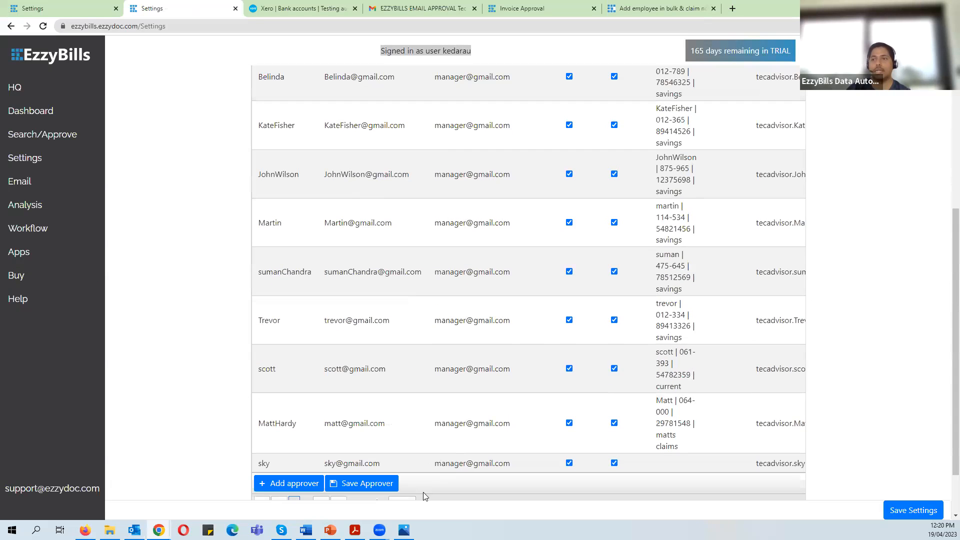
pyautogui.scroll(-1, 412, 500)
pyautogui.moveTo(442, 452); pyautogui.dragTo(677, 457)
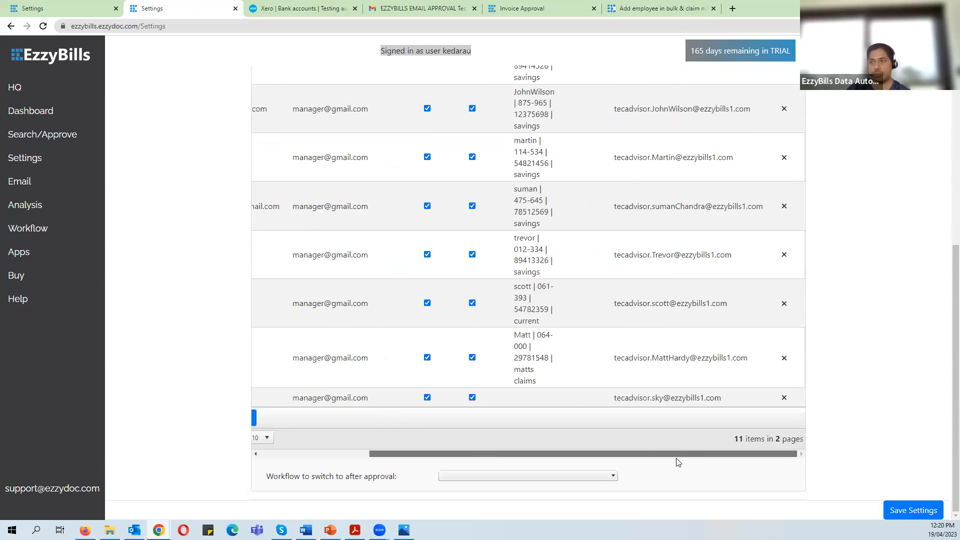
pyautogui.scroll(3, 834, 256)
pyautogui.scroll(3, 834, 256)
# - Compare the AMEX and regular Upload Email addresses, and view the mobile Settings screenshot 6.jpg
pyautogui.moveTo(616, 279); pyautogui.dragTo(752, 288)
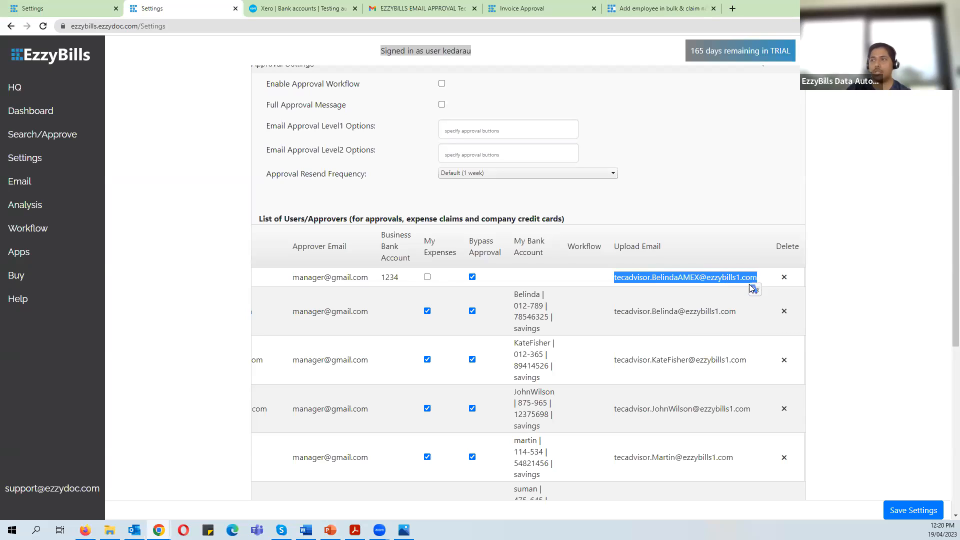
pyautogui.click(943, 280)
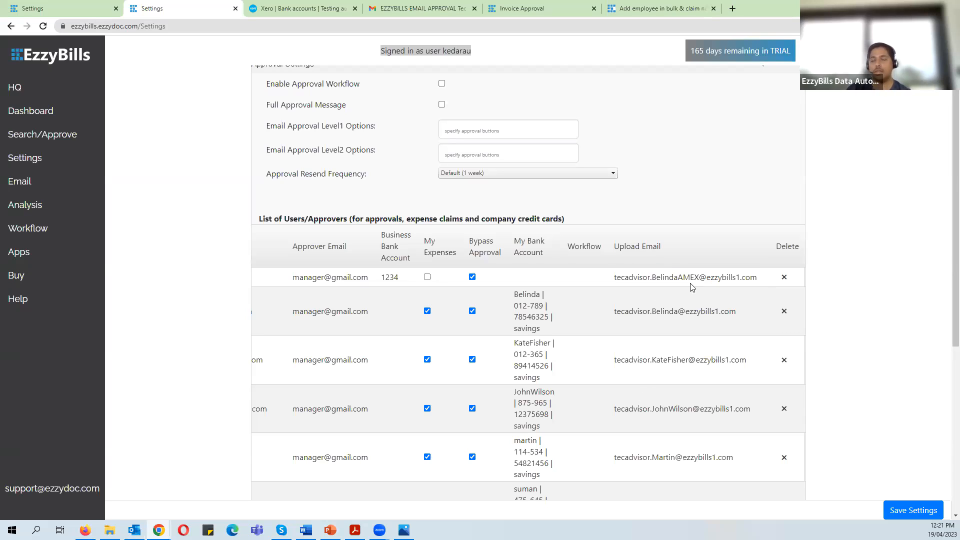
pyautogui.moveTo(616, 314); pyautogui.dragTo(739, 319)
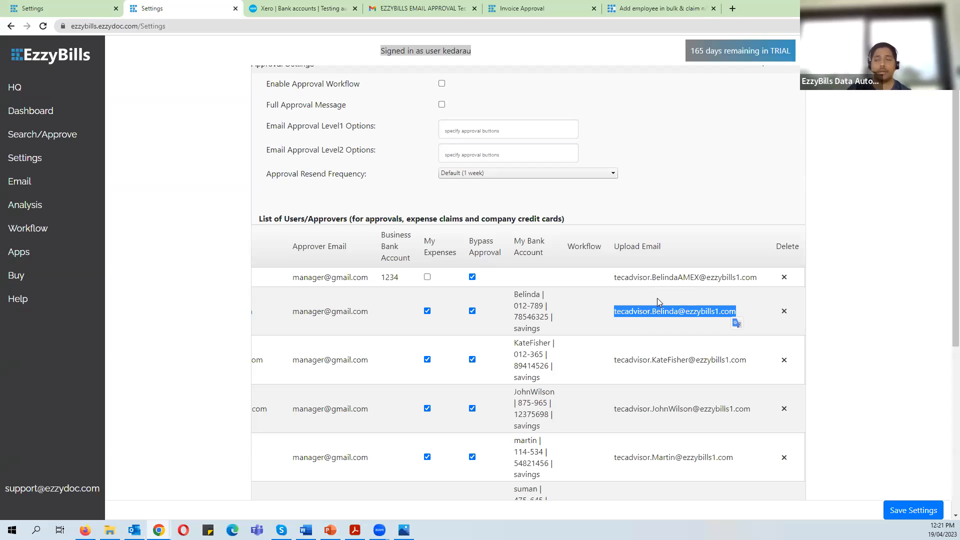
pyautogui.moveTo(615, 279); pyautogui.dragTo(760, 286)
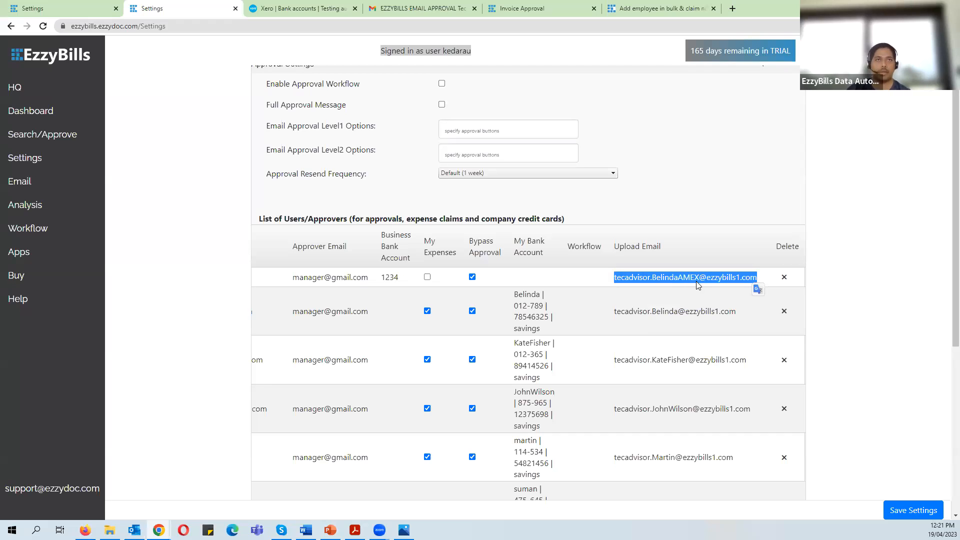
pyautogui.click(878, 256)
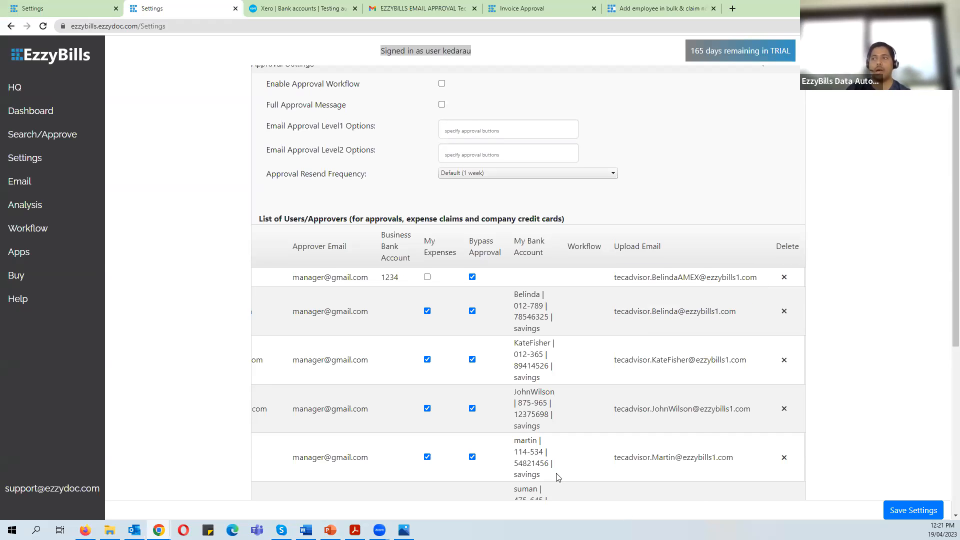
pyautogui.scroll(-6, 555, 478)
pyautogui.moveTo(518, 457); pyautogui.dragTo(325, 453)
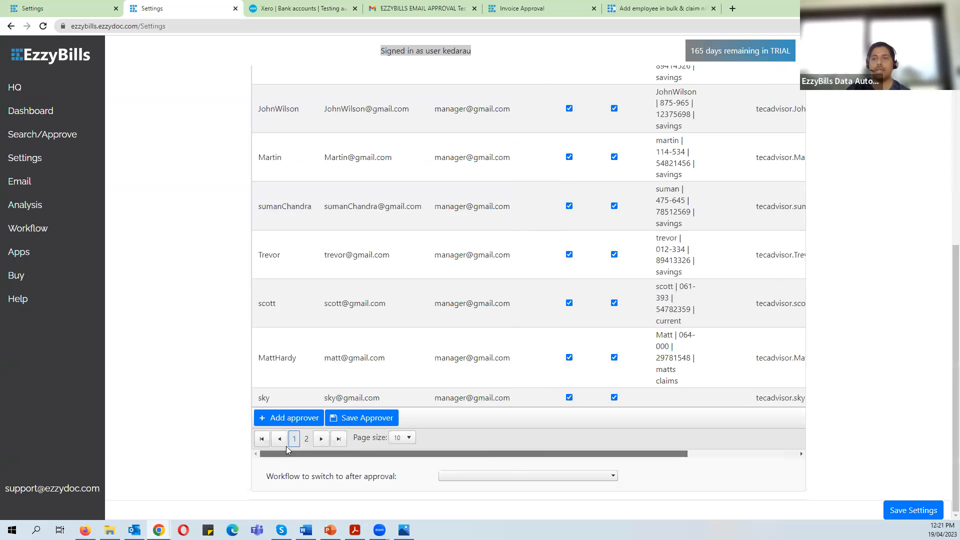
pyautogui.scroll(6, 418, 371)
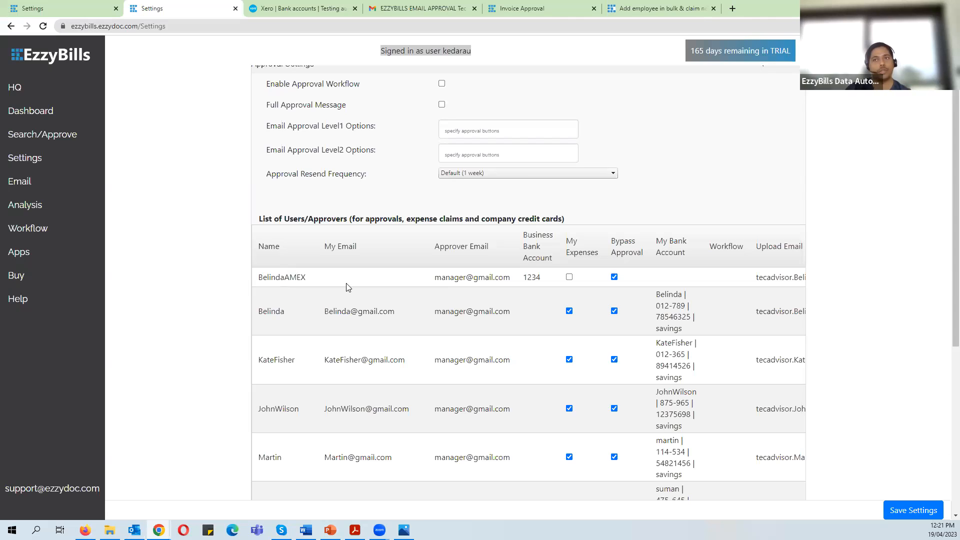
pyautogui.click(404, 529)
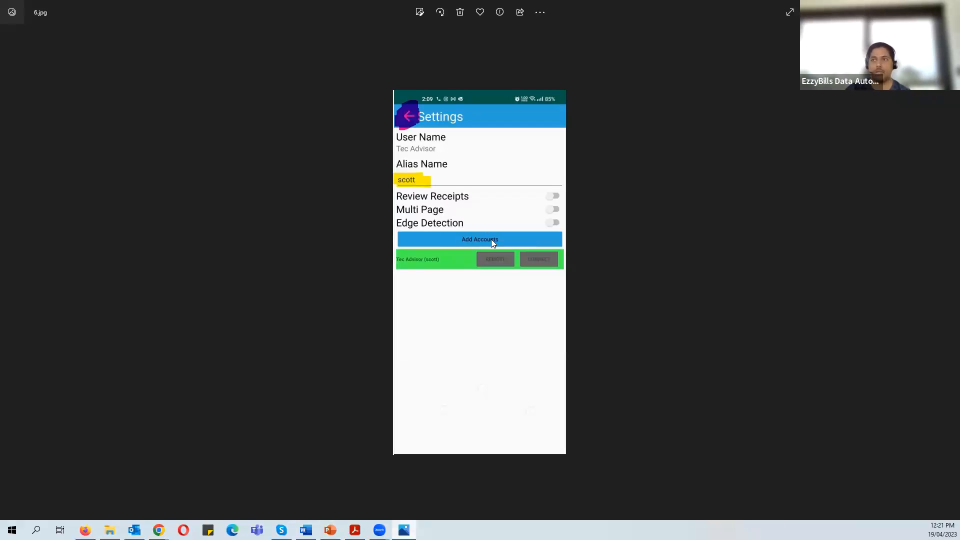
# - Step through the login, QR scan, Settings and home screenshots, then return to EzzyBills
pyautogui.press('Left')
pyautogui.press('Left')
pyautogui.press('Left')
pyautogui.press('Left')
pyautogui.press('Left')
pyautogui.press('Right')
pyautogui.press('Left')
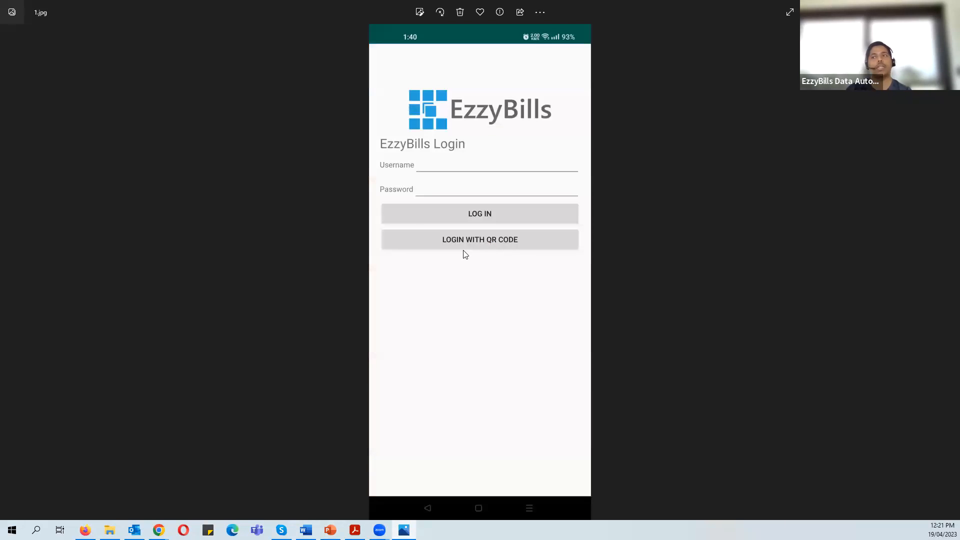
pyautogui.press('Right')
pyautogui.press('Right')
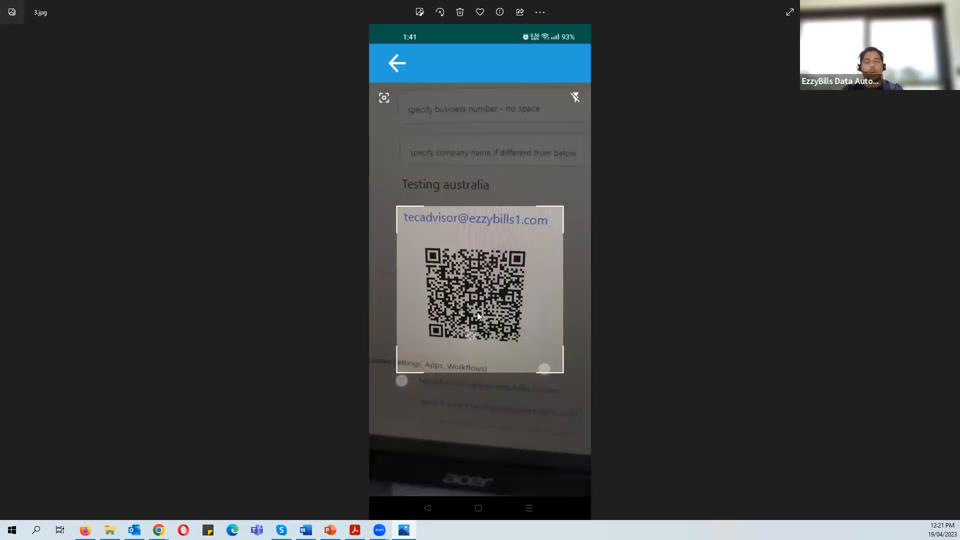
pyautogui.press('Right')
pyautogui.press('Right')
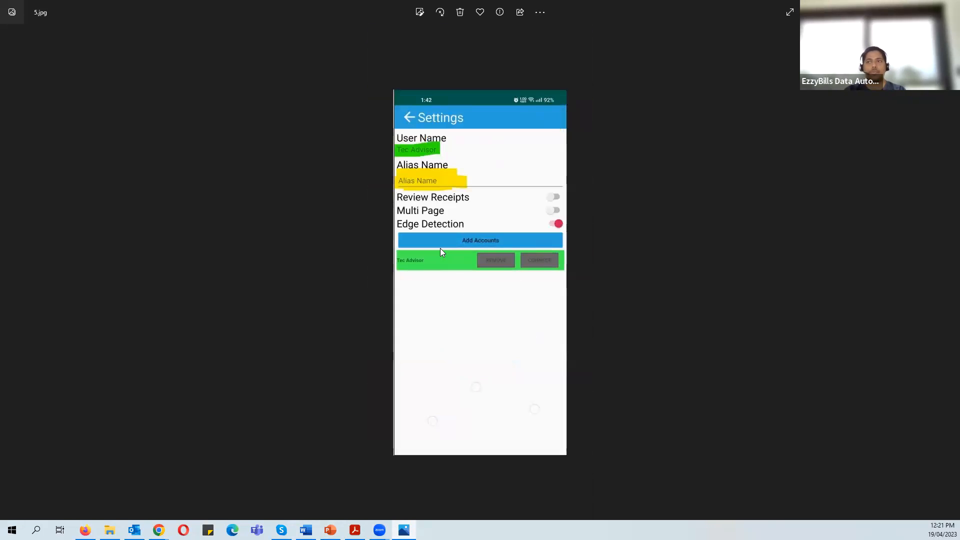
pyautogui.press('Right')
pyautogui.press('Right')
pyautogui.press('Left')
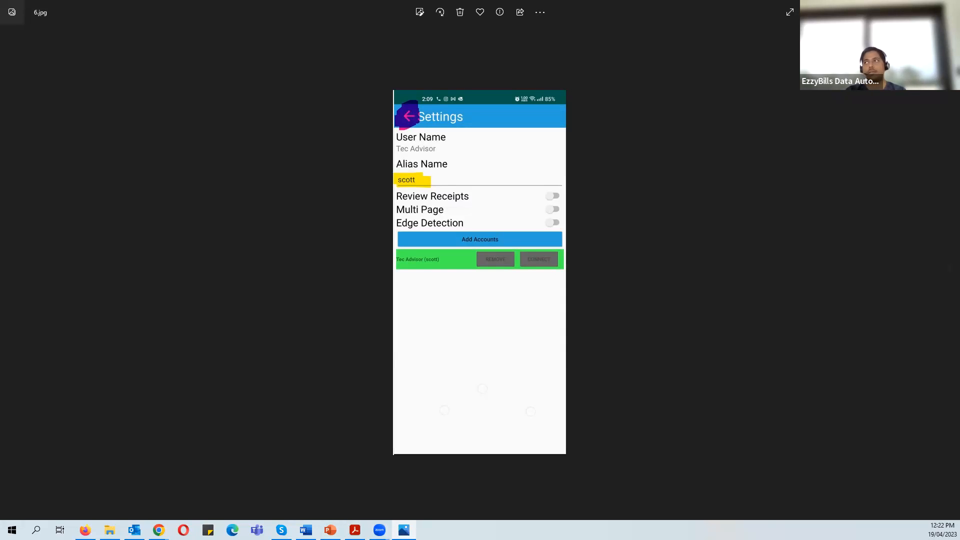
pyautogui.hotkey('alt', 'Tab')
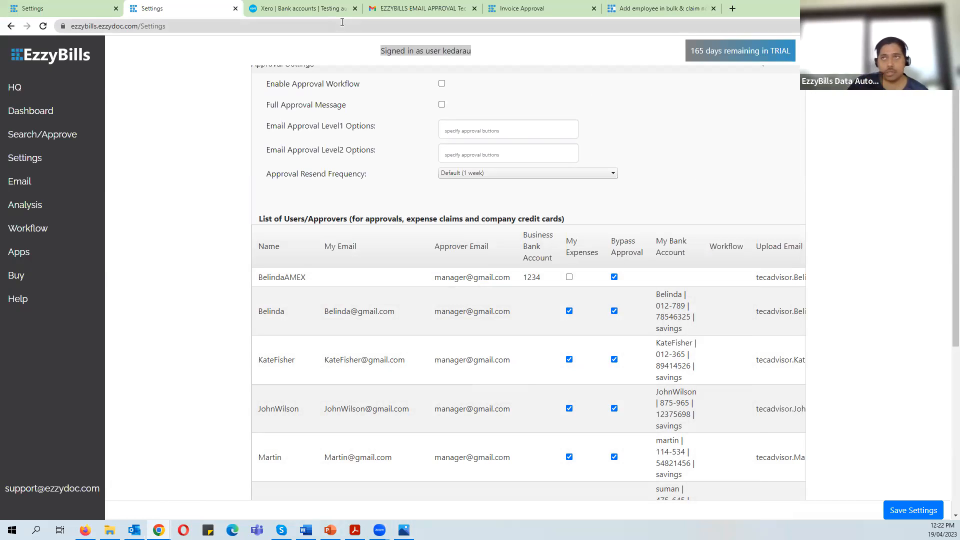
# - Open the Day to day HILLS FRESH transaction in Xero and preview its invoice 20456302.pdf
pyautogui.click(307, 10)
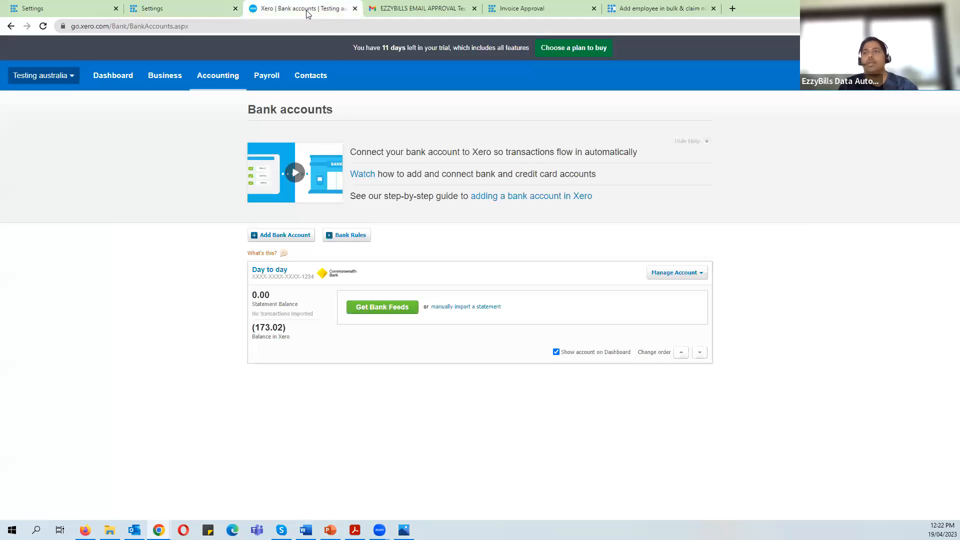
pyautogui.click(295, 277)
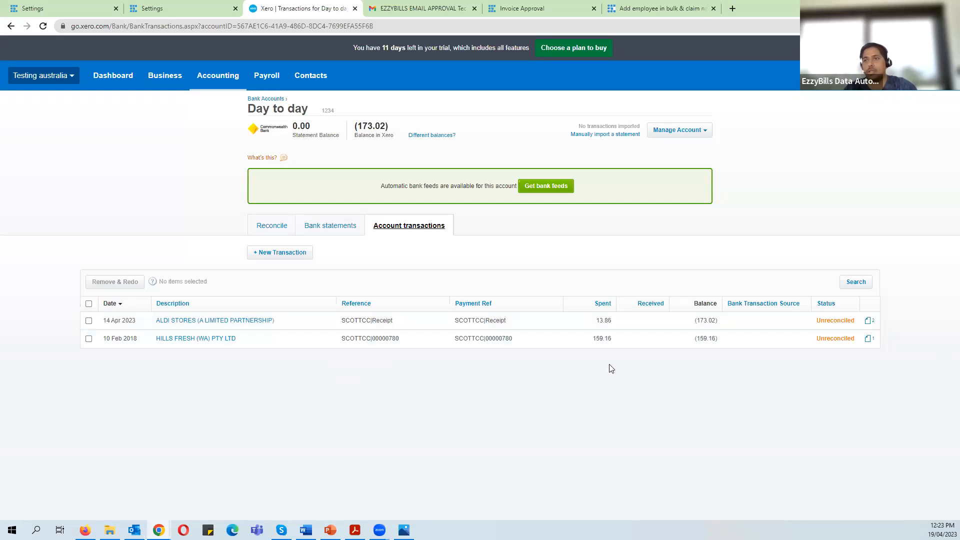
pyautogui.click(373, 338)
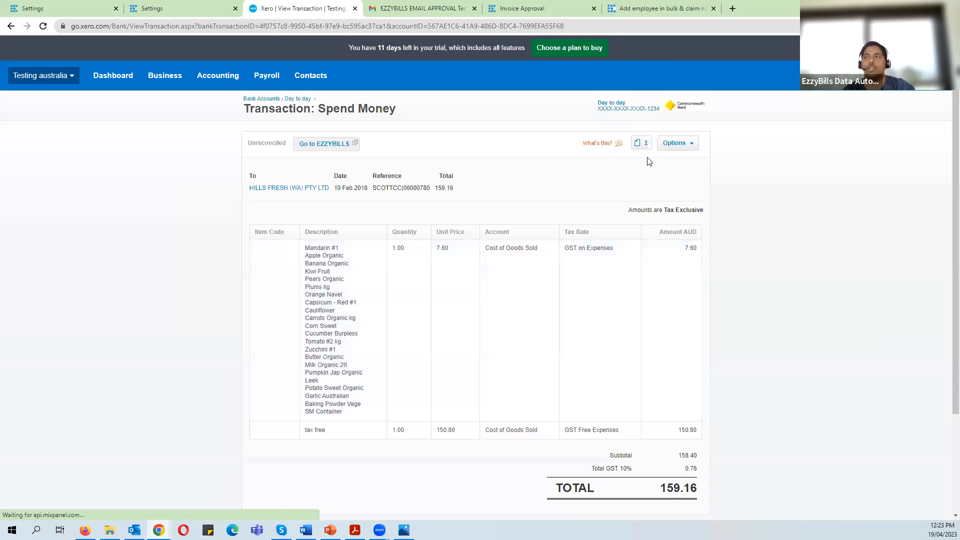
pyautogui.click(639, 144)
pyautogui.click(523, 191)
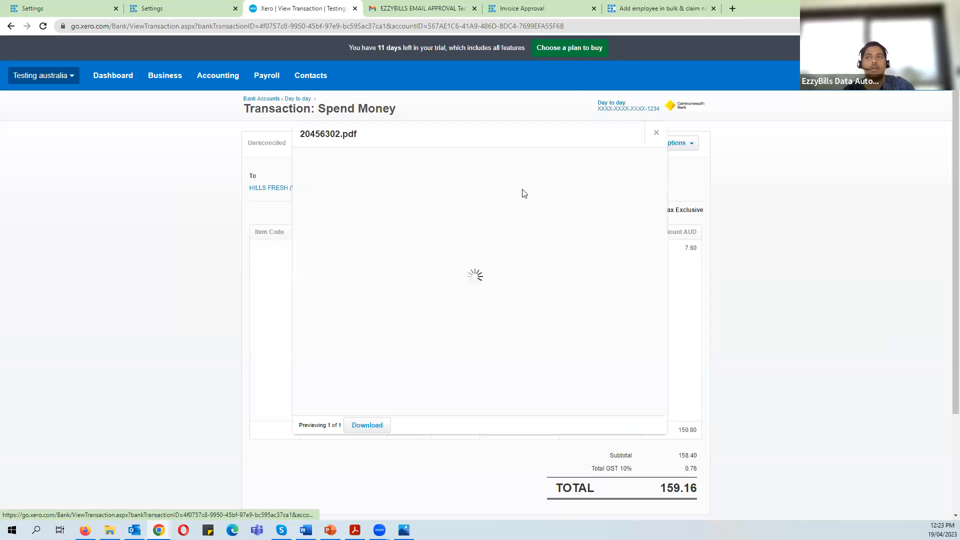
pyautogui.scroll(-5, 484, 303)
pyautogui.scroll(5, 484, 304)
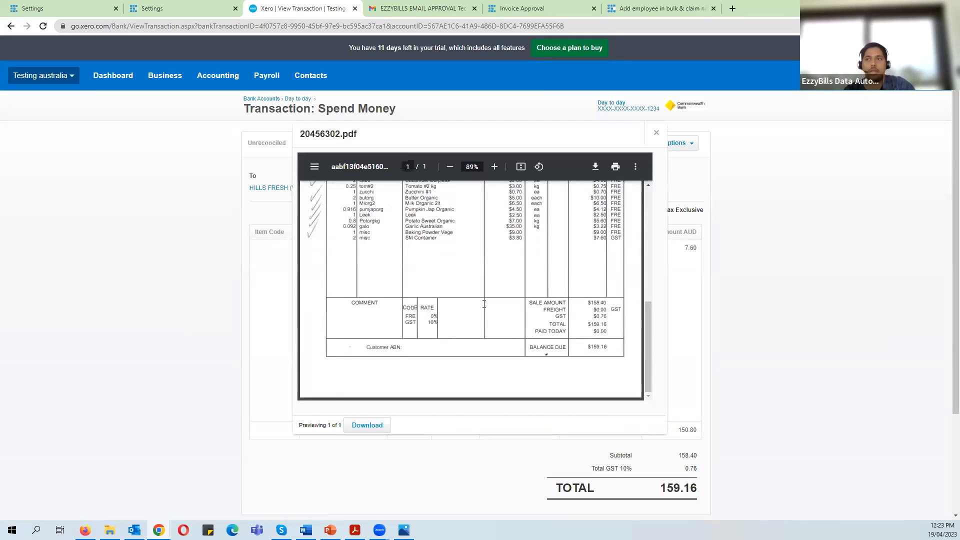
pyautogui.click(656, 135)
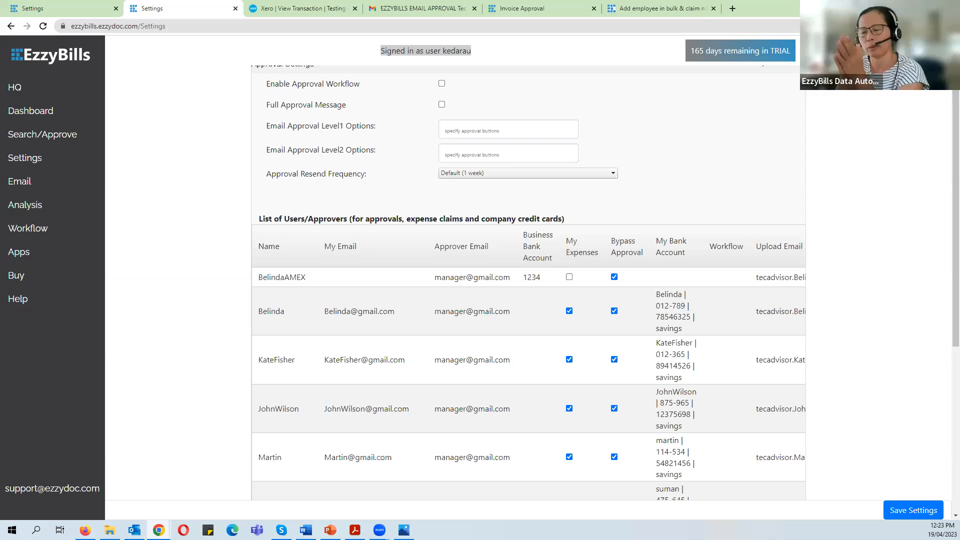
# - Return to Xero's Bank accounts list through the Accounting menu
pyautogui.click(310, 7)
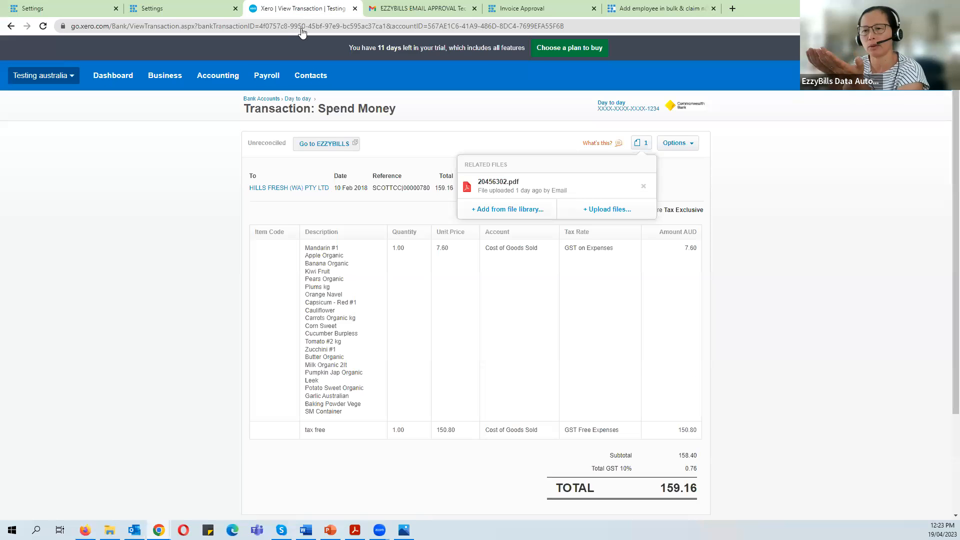
pyautogui.click(217, 84)
pyautogui.click(240, 103)
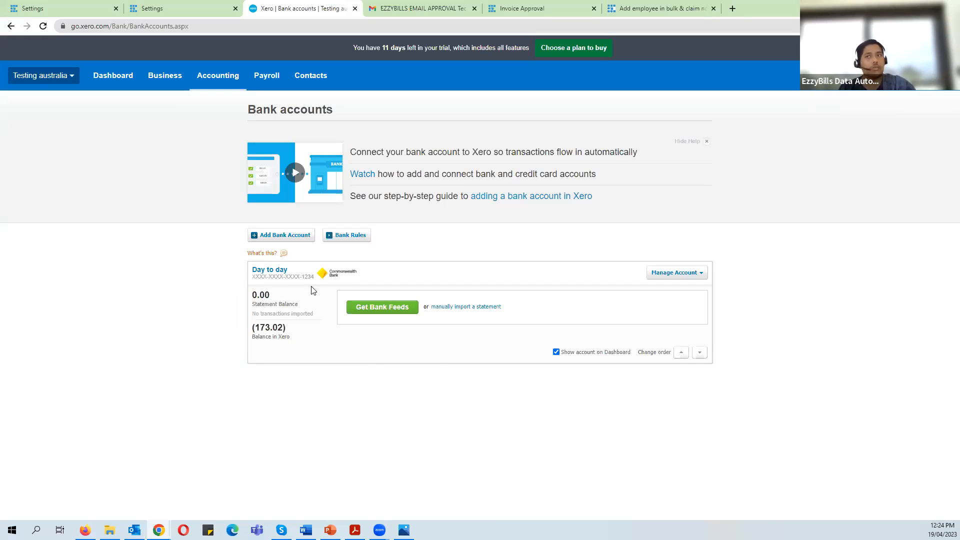
# - Add a new empty approver row to the EzzyBills approver list
pyautogui.click(200, 6)
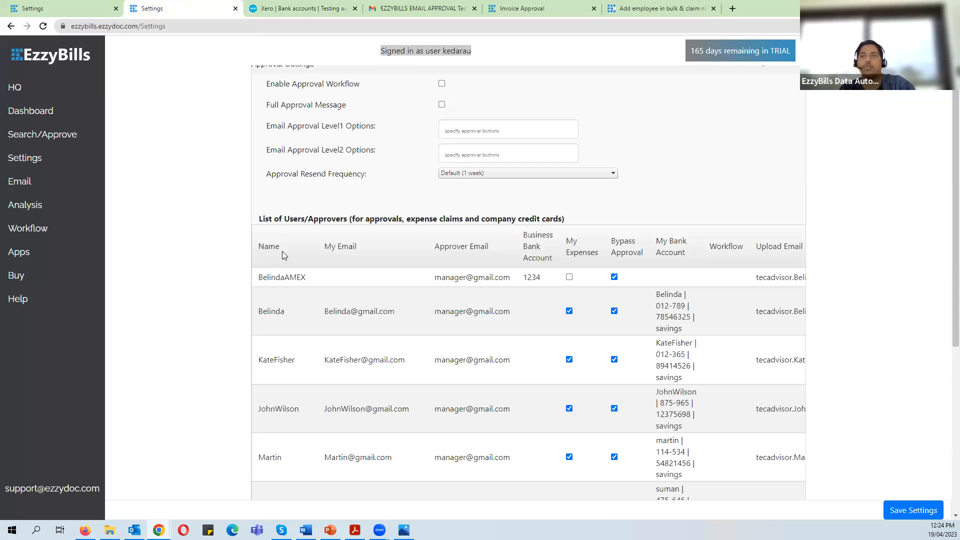
pyautogui.scroll(2, 264, 333)
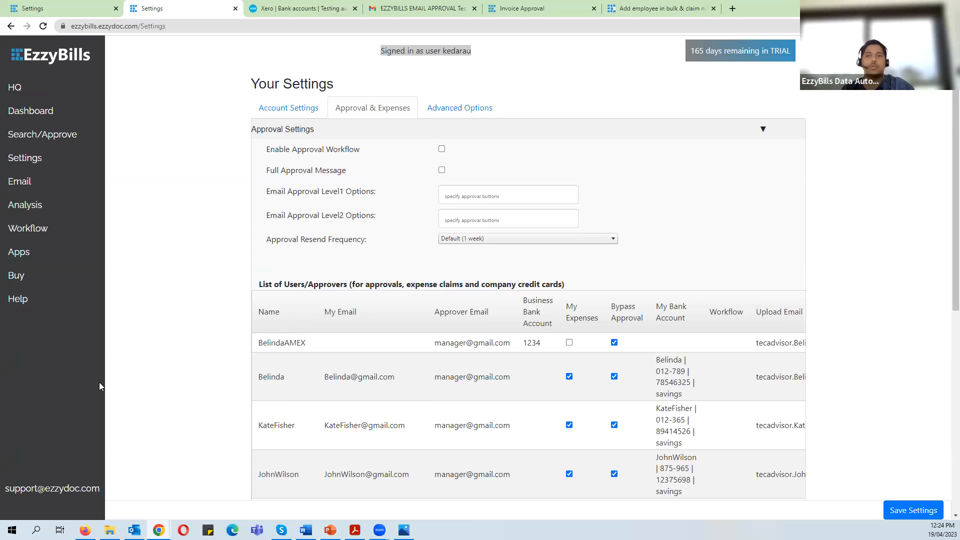
pyautogui.scroll(-1, 235, 355)
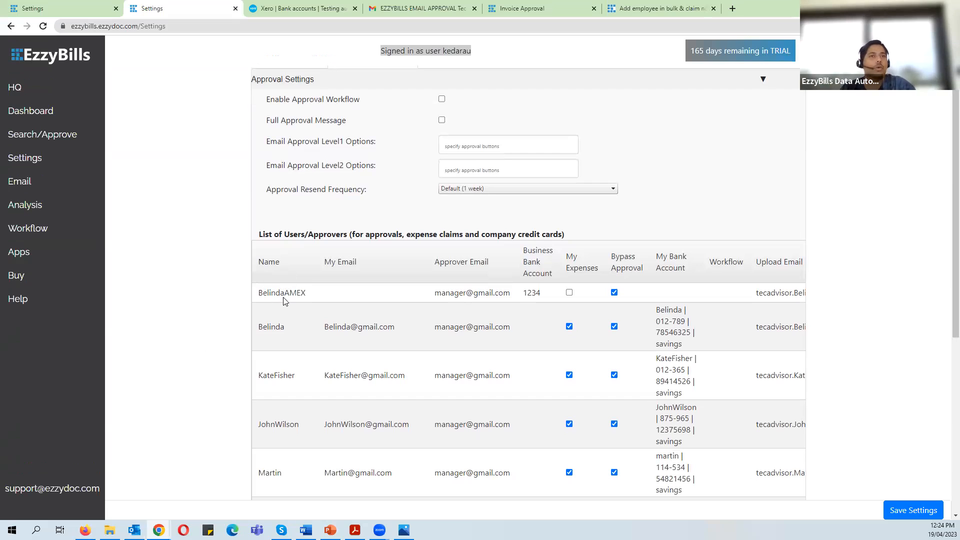
pyautogui.scroll(-6, 293, 311)
pyautogui.click(295, 437)
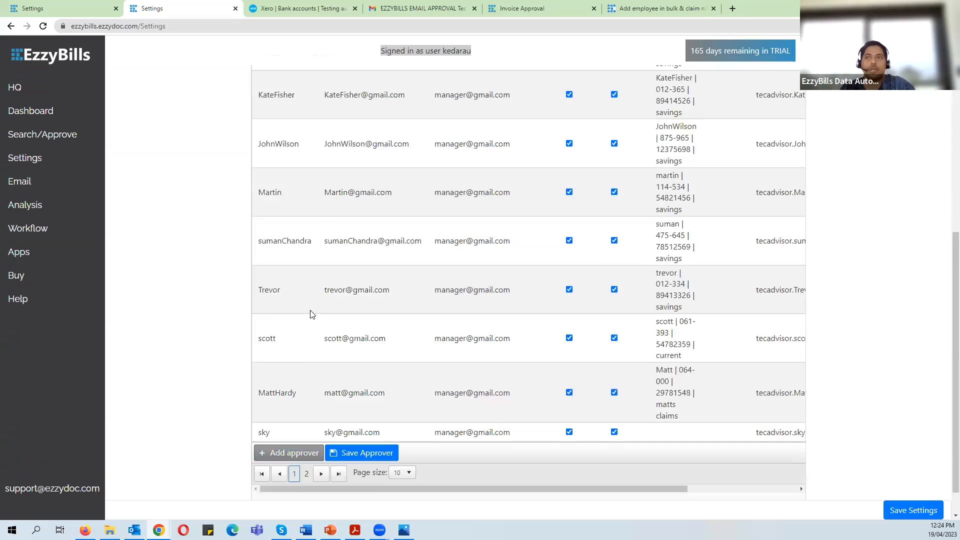
pyautogui.scroll(2, 289, 213)
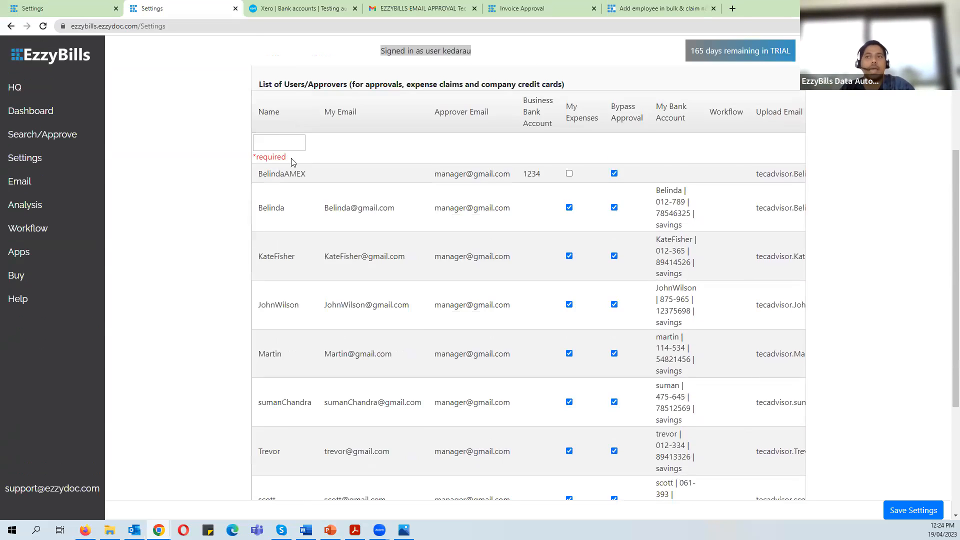
# - Name the row's approver with a CC suffix and set its Business Bank Account to 1234
pyautogui.click(277, 190)
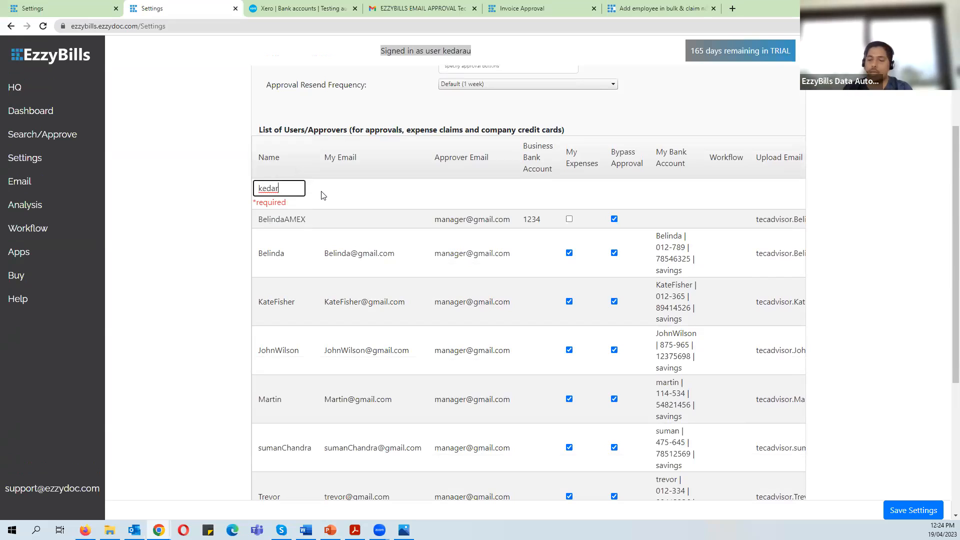
pyautogui.write('8526')
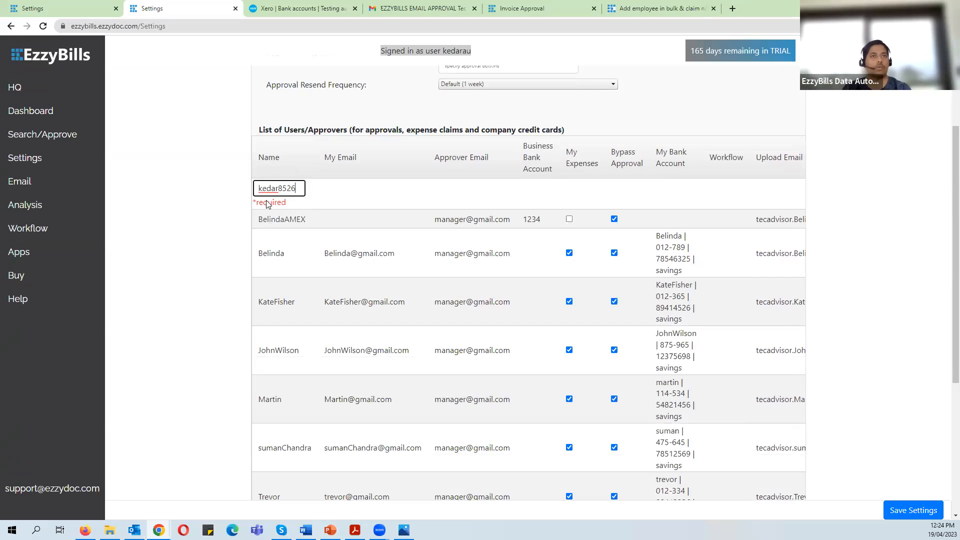
pyautogui.moveTo(298, 188); pyautogui.dragTo(278, 189)
pyautogui.write('Nai')
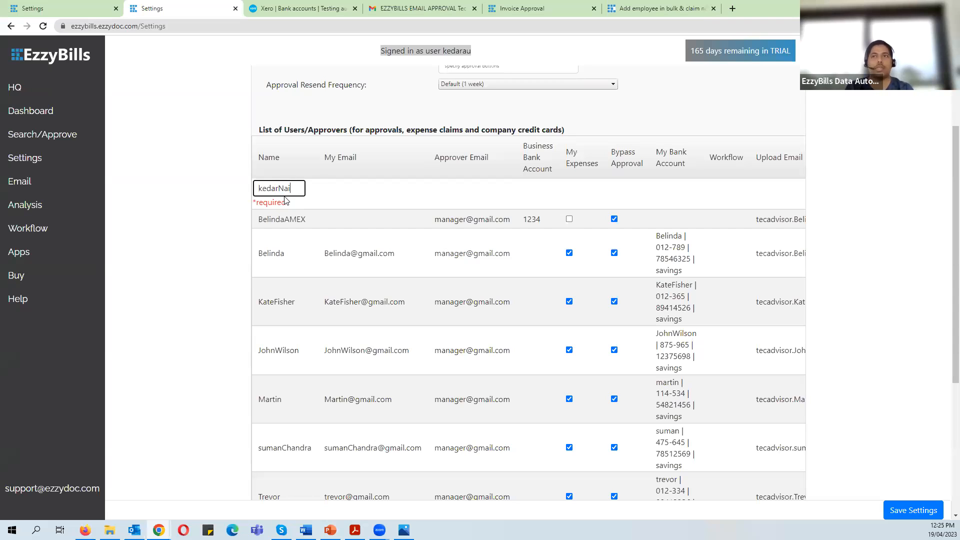
pyautogui.write('kCC')
pyautogui.click(226, 199)
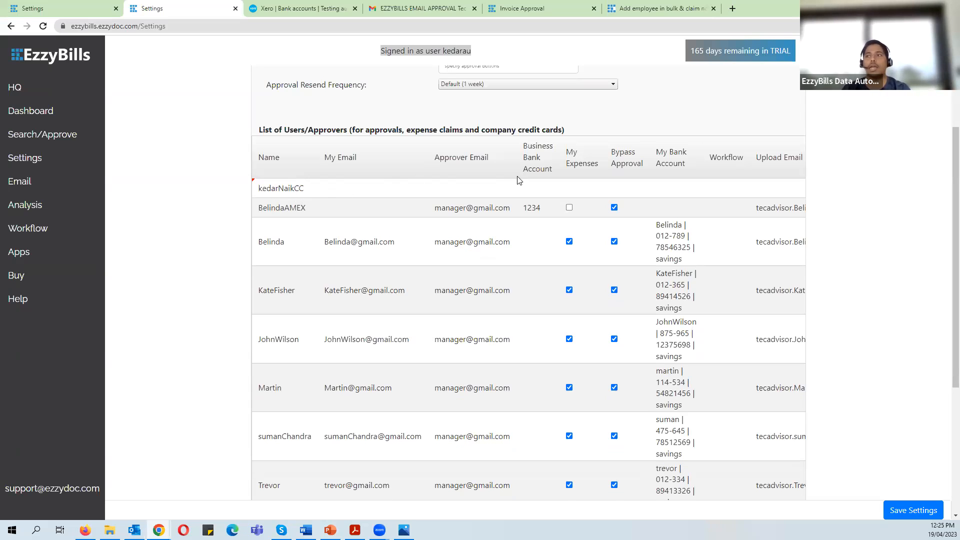
pyautogui.click(533, 185)
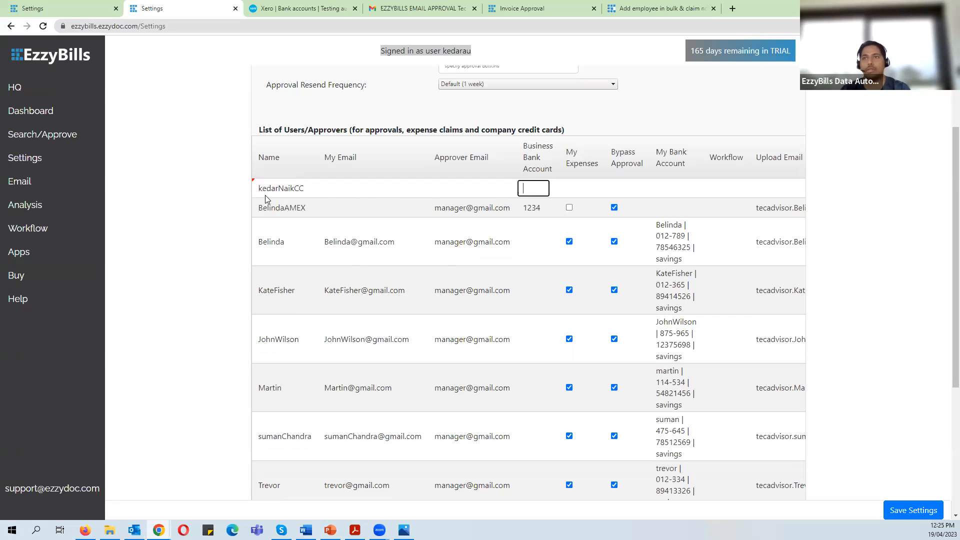
pyautogui.click(528, 188)
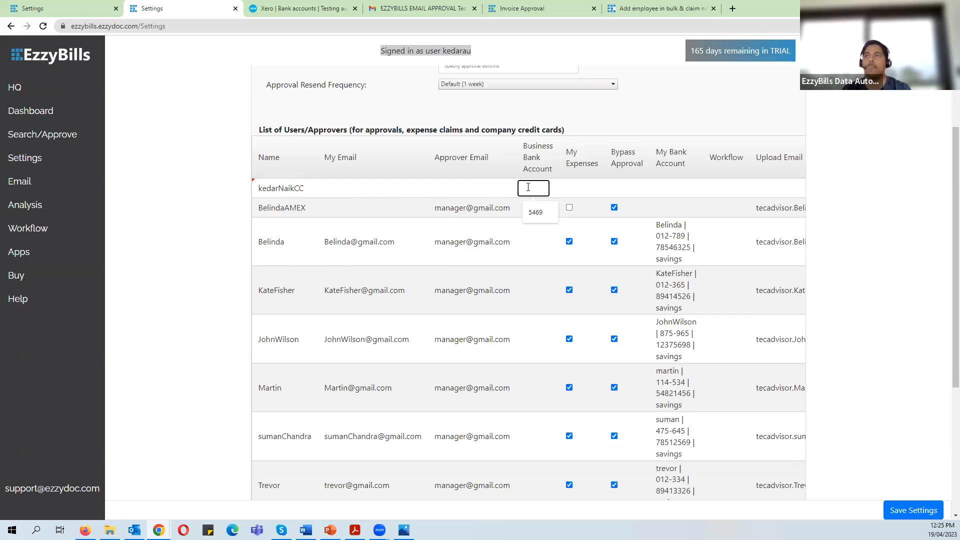
pyautogui.write('1234')
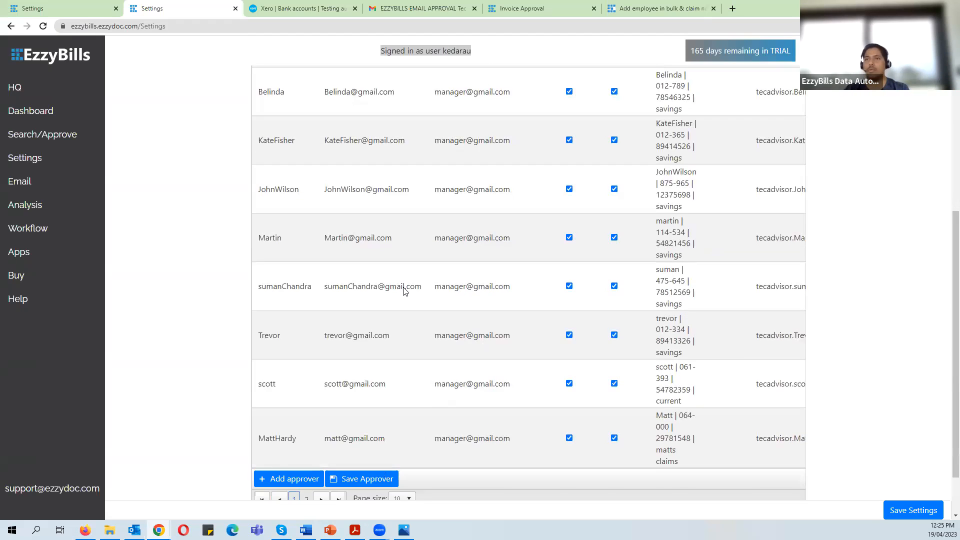
# - Add another credit-card approver row and start typing the cardholder's name
pyautogui.scroll(5, 405, 290)
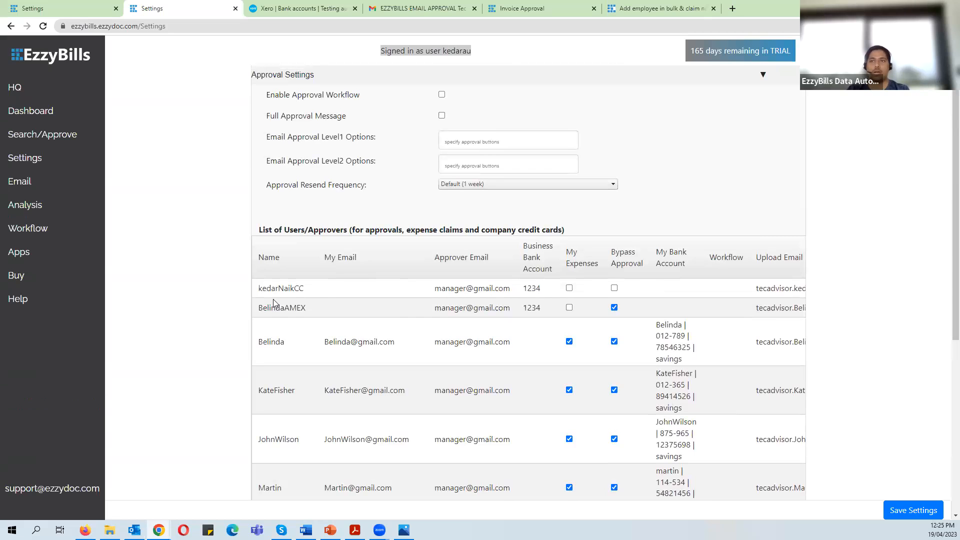
pyautogui.scroll(-1, 304, 349)
pyautogui.scroll(-5, 303, 349)
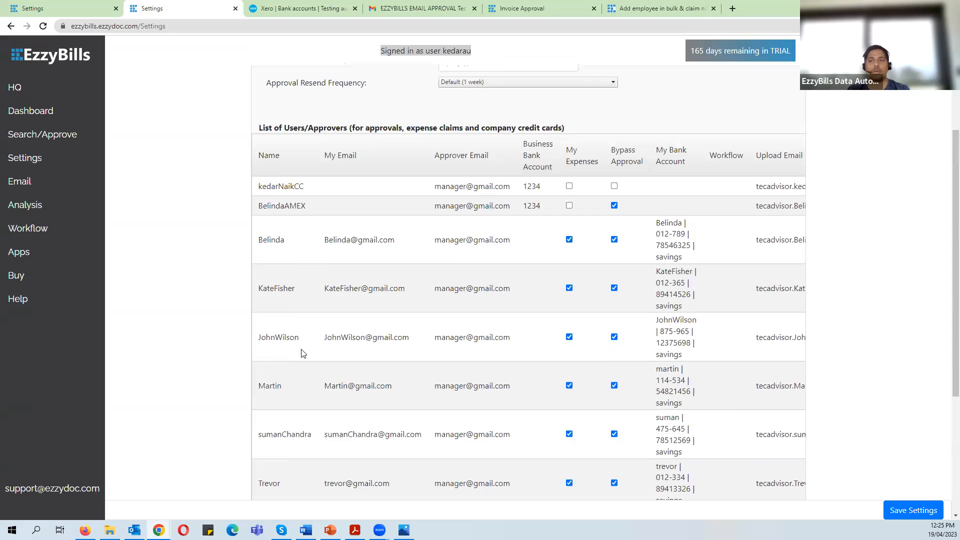
pyautogui.click(288, 419)
pyautogui.scroll(4, 293, 184)
pyautogui.click(278, 184)
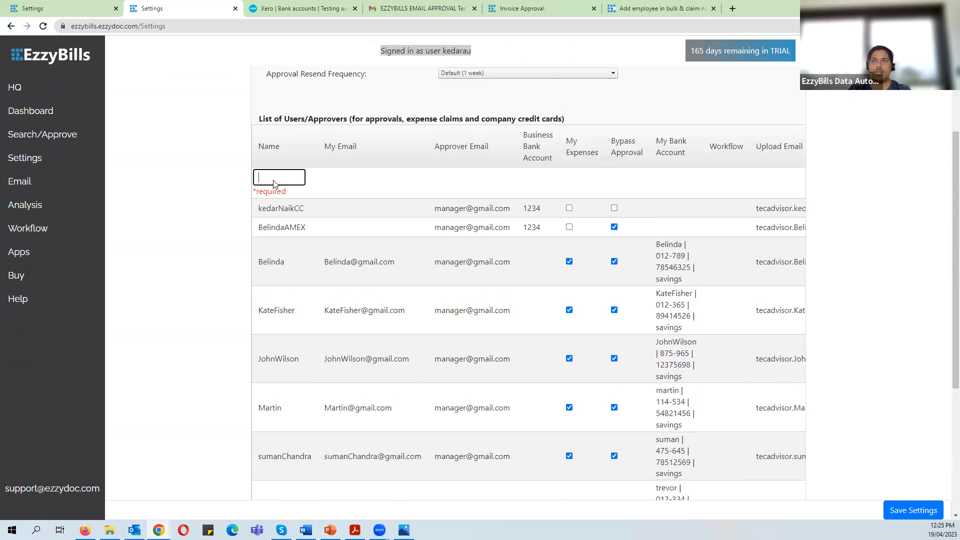
pyautogui.scroll(-2, 275, 182)
pyautogui.click(279, 86)
pyautogui.write('mat')
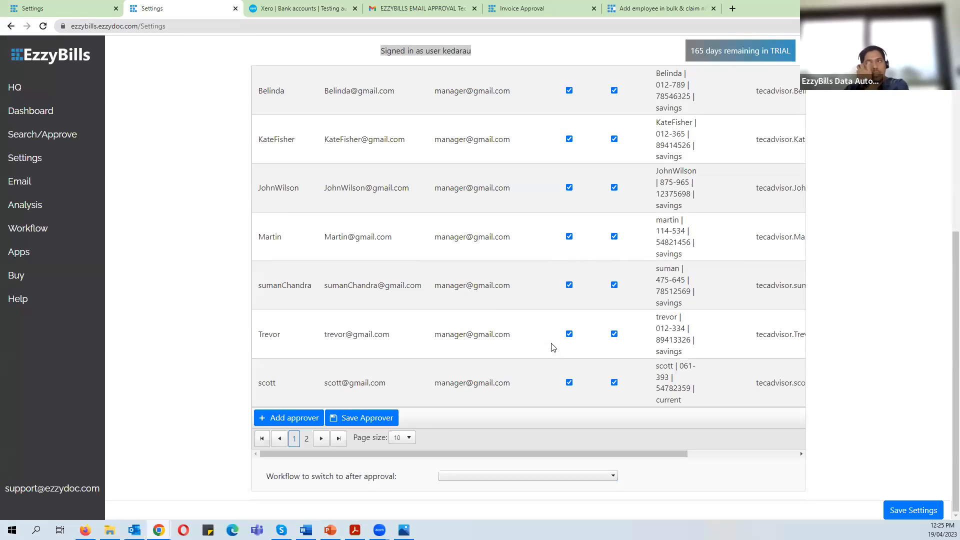
pyautogui.scroll(6, 547, 325)
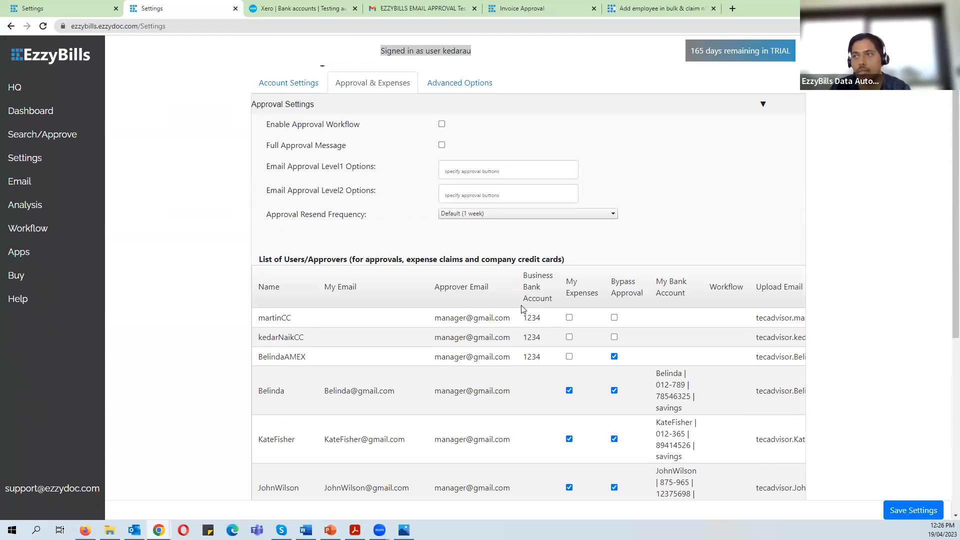
pyautogui.click(349, 6)
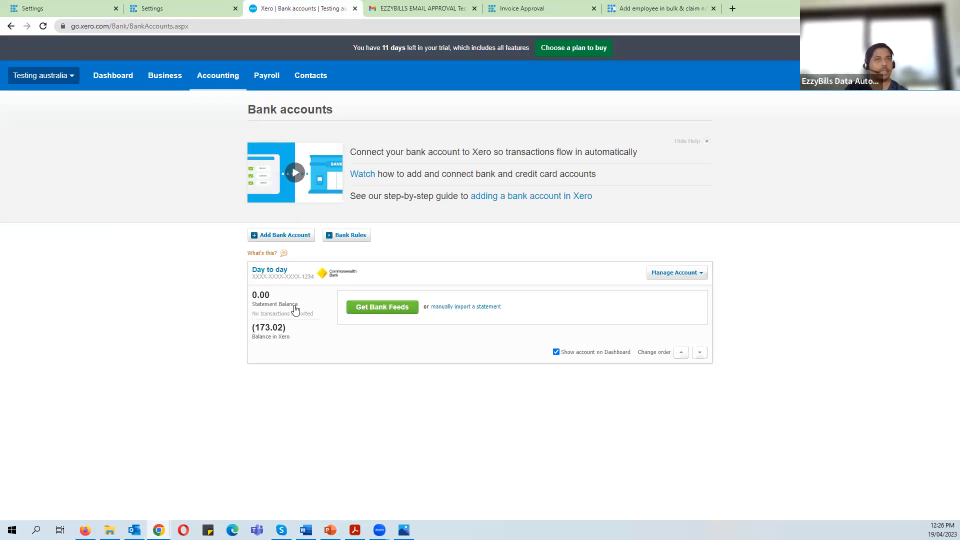
# - View the Day to day transactions (ALDI Stores 13.86, Hills Fresh 159.16), then return to EzzyBills
pyautogui.click(298, 278)
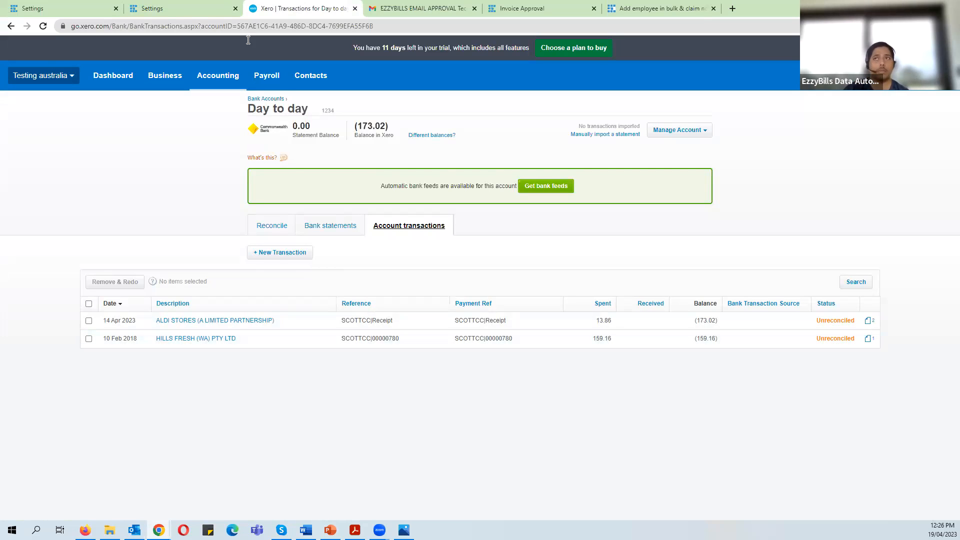
pyautogui.click(176, 8)
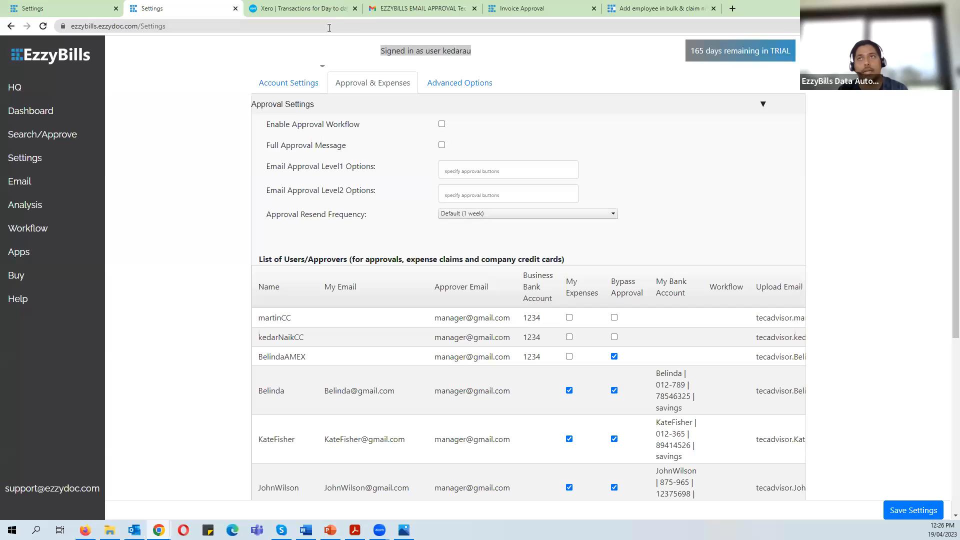
# - Replace the CC suffix on the newest credit-card approver's name with 4785 and save it
pyautogui.click(310, 4)
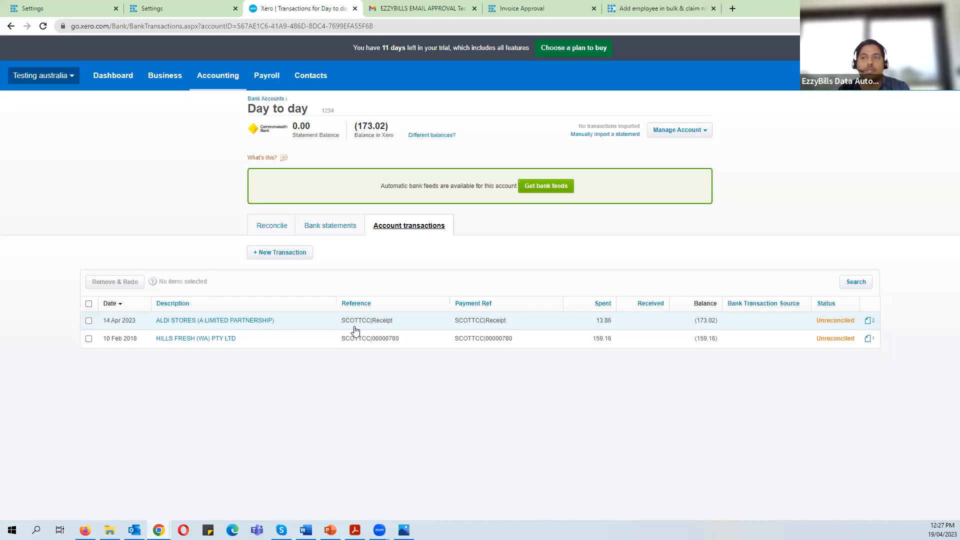
pyautogui.click(174, 5)
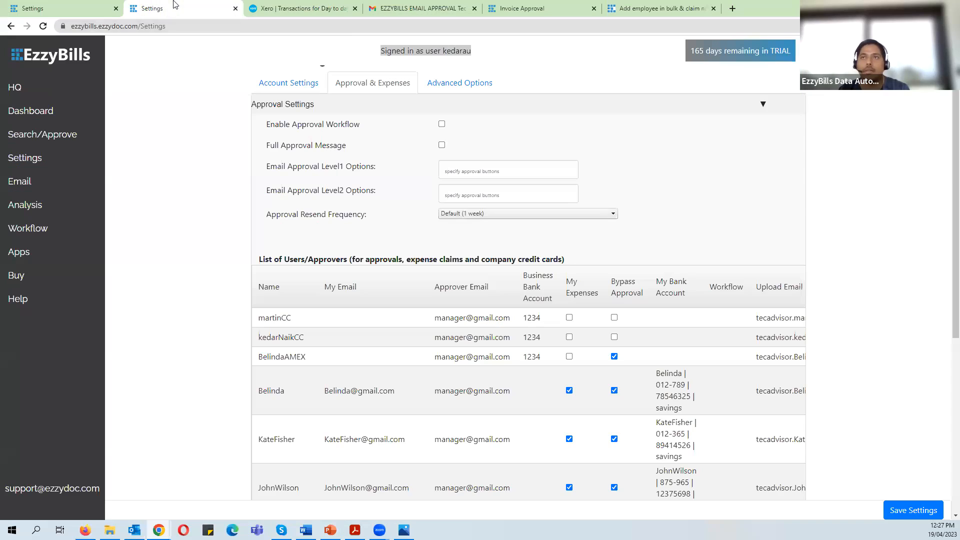
pyautogui.click(293, 319)
pyautogui.press('BackSpace')
pyautogui.press('BackSpace')
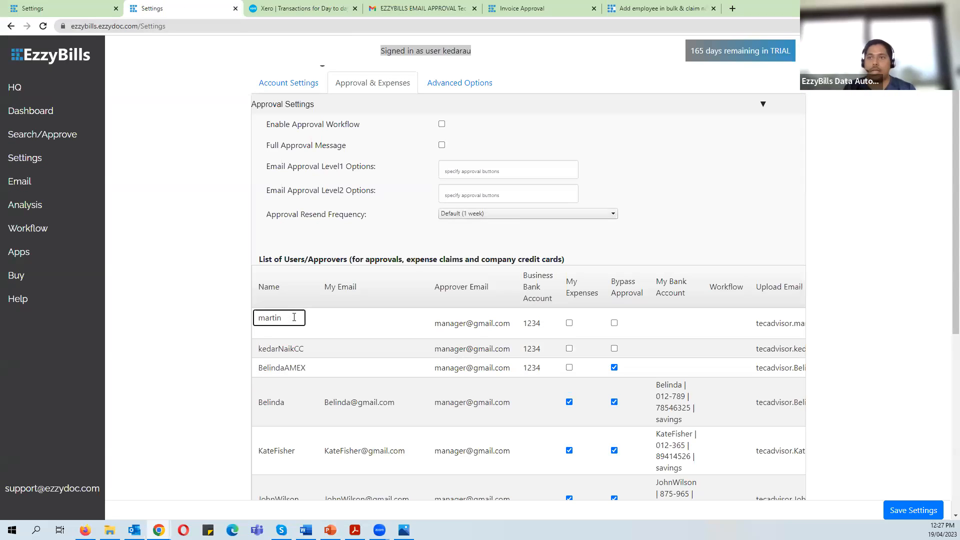
pyautogui.write('4785')
pyautogui.scroll(-6, 274, 316)
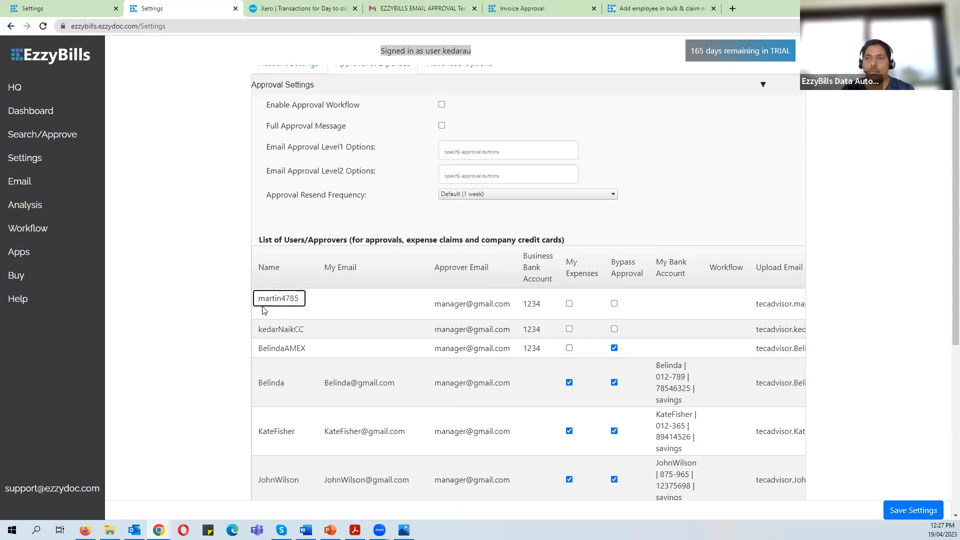
pyautogui.click(373, 420)
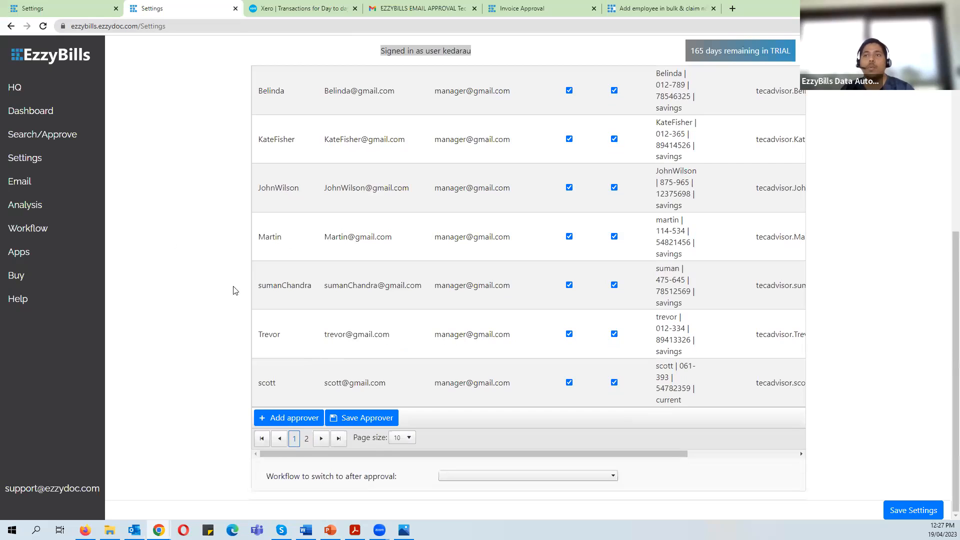
pyautogui.scroll(3, 287, 215)
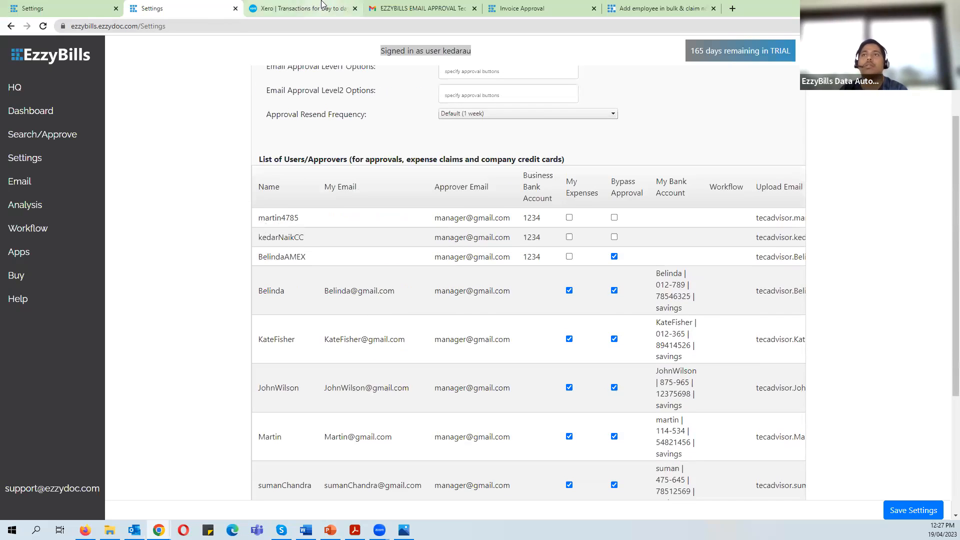
pyautogui.click(283, 10)
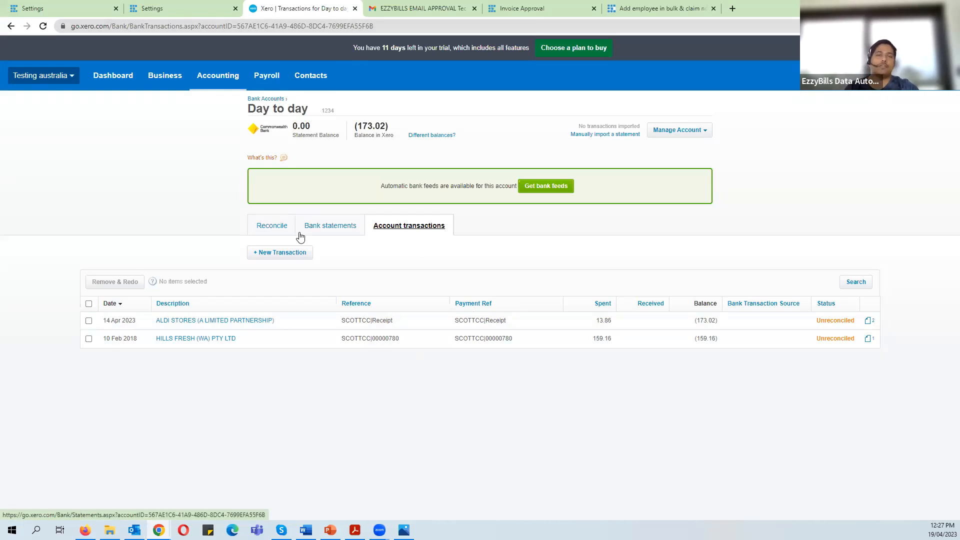
# - Switch between the EzzyBills approver settings and Xero, ending on the three credit-card approver rows
pyautogui.click(162, 6)
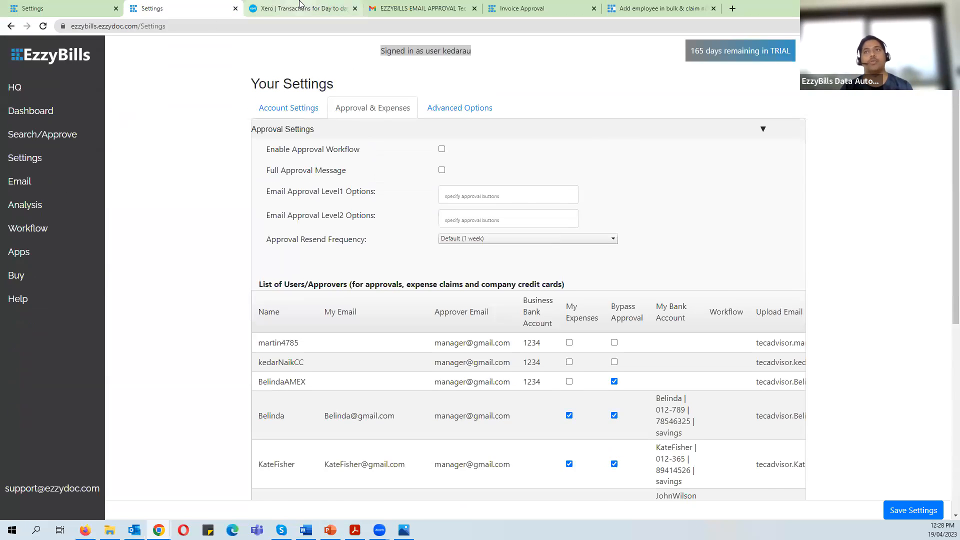
pyautogui.click(300, 8)
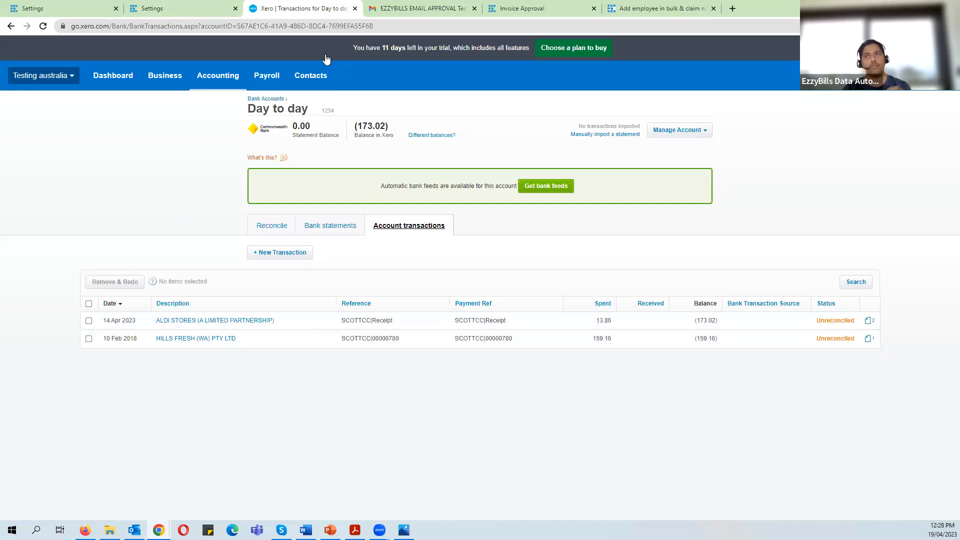
pyautogui.click(189, 6)
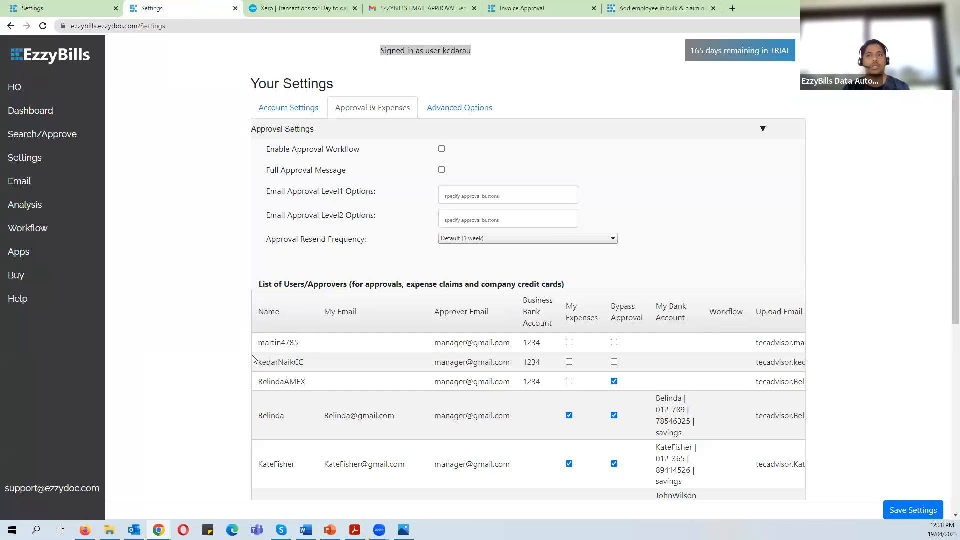
pyautogui.scroll(-1, 498, 455)
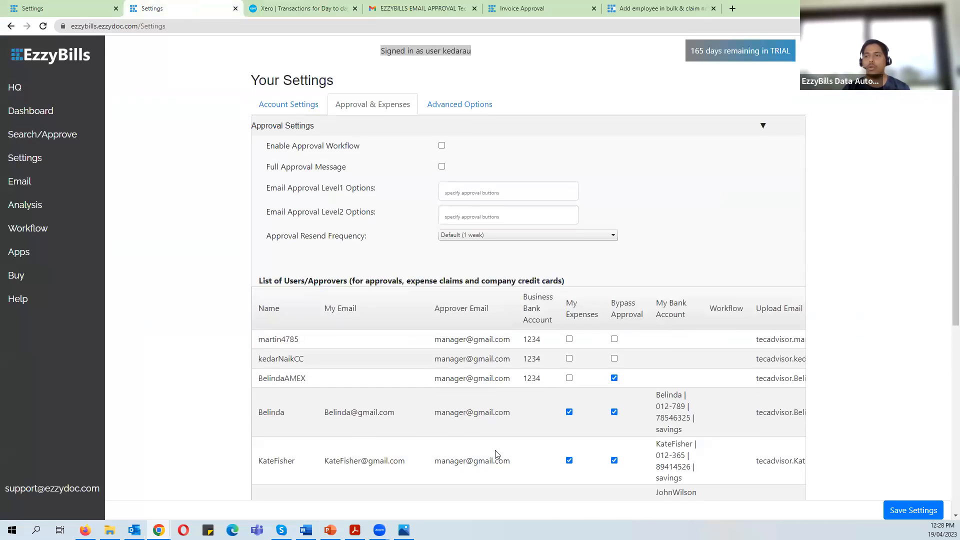
# - Scroll the approver table right to the Upload Email and Delete columns, then return to Xero's Day to day transactions
pyautogui.scroll(-5, 497, 455)
pyautogui.moveTo(510, 456); pyautogui.dragTo(729, 425)
pyautogui.scroll(4, 730, 350)
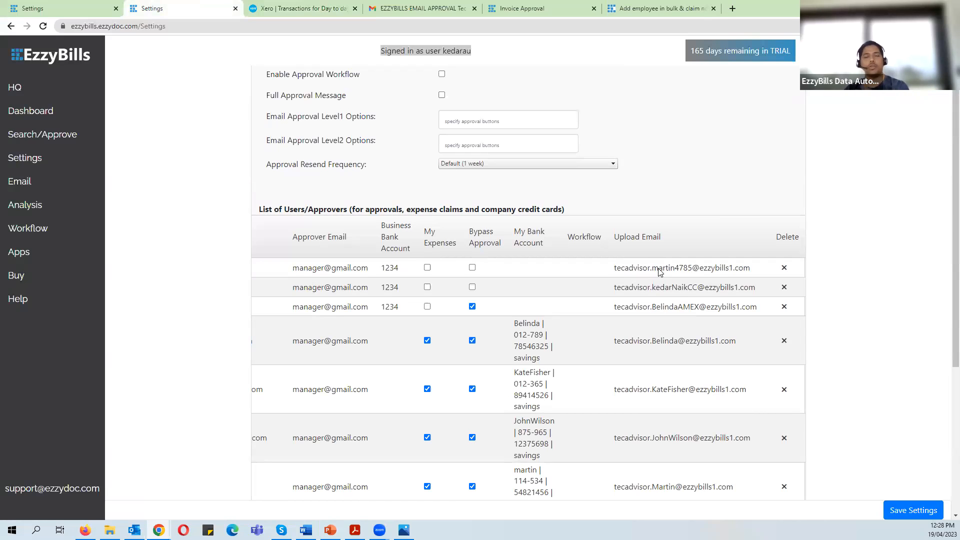
pyautogui.click(317, 11)
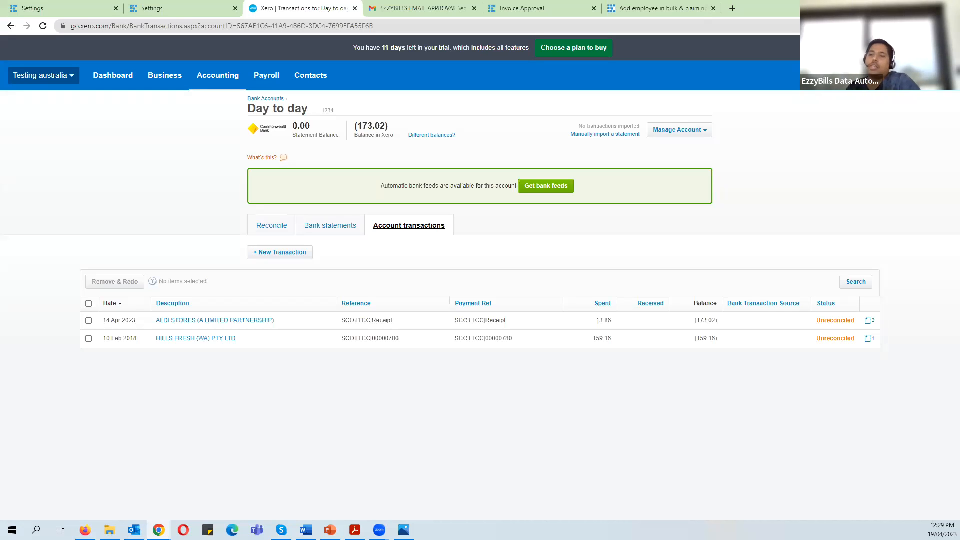
# - Open the 6.jpg screenshot of the EzzyBills mobile Settings screen in Photos
pyautogui.click(403, 530)
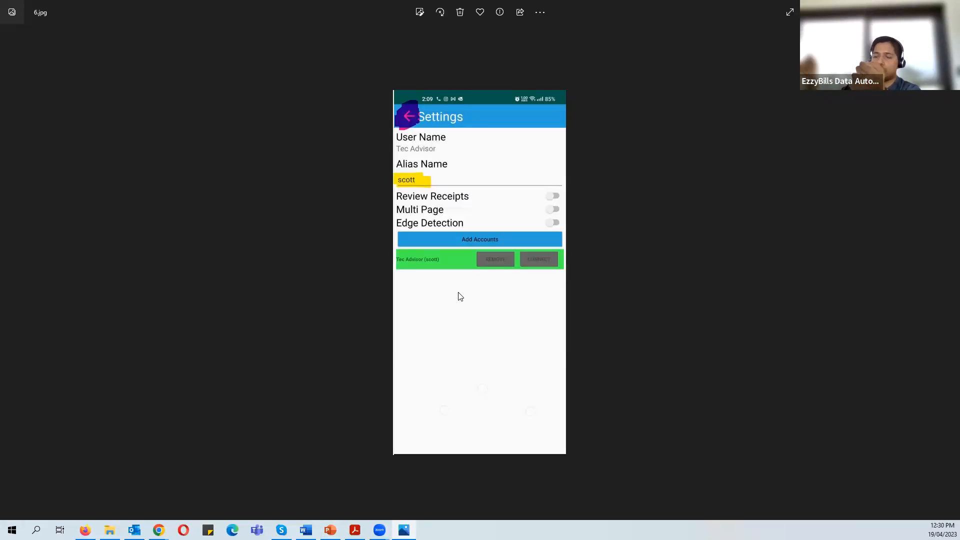
# - Page through mobile app screenshots 4.jpg to 7.jpg, ending on the account-alias home screen
pyautogui.press('Left')
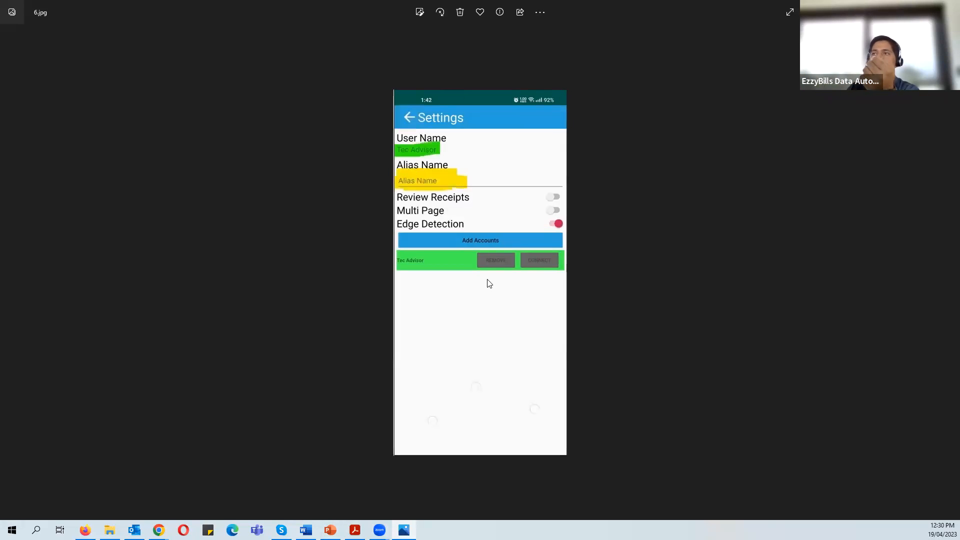
pyautogui.press('Left')
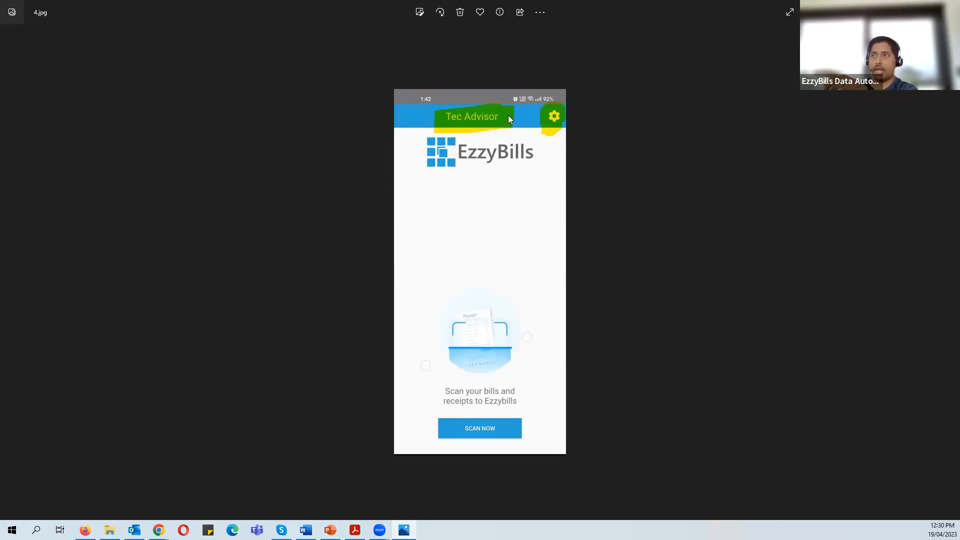
pyautogui.press('Right')
pyautogui.press('Right')
pyautogui.press('Right')
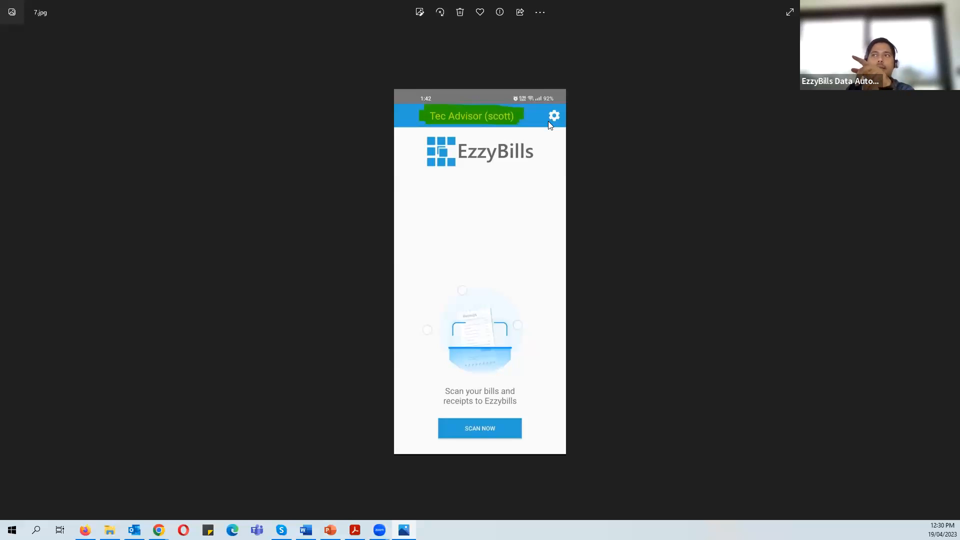
pyautogui.press('Right')
pyautogui.press('Left')
pyautogui.press('Left')
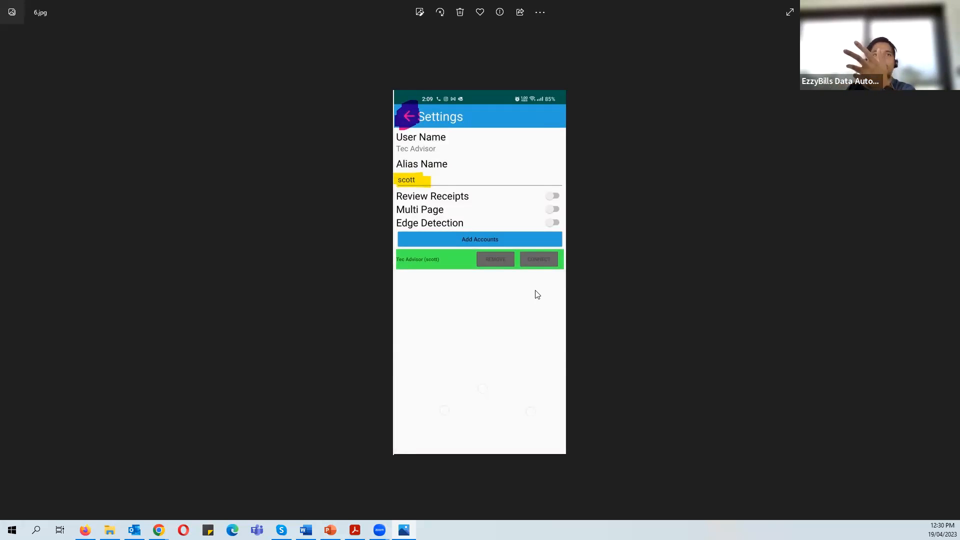
pyautogui.press('Left')
pyautogui.press('Left')
pyautogui.press('Right')
pyautogui.press('Right')
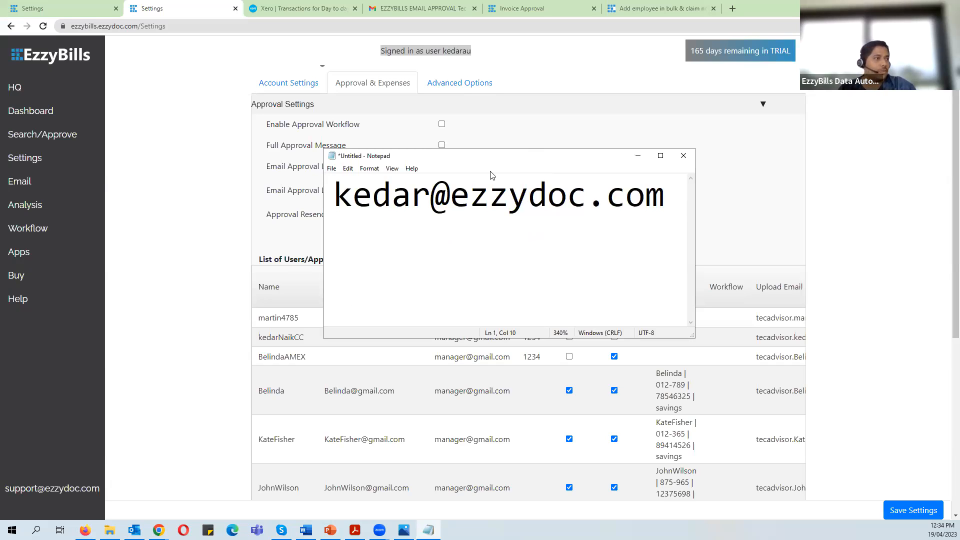
# - Move the Notepad note aside and bring up the claim notifications help article
pyautogui.moveTo(491, 157); pyautogui.dragTo(550, 0)
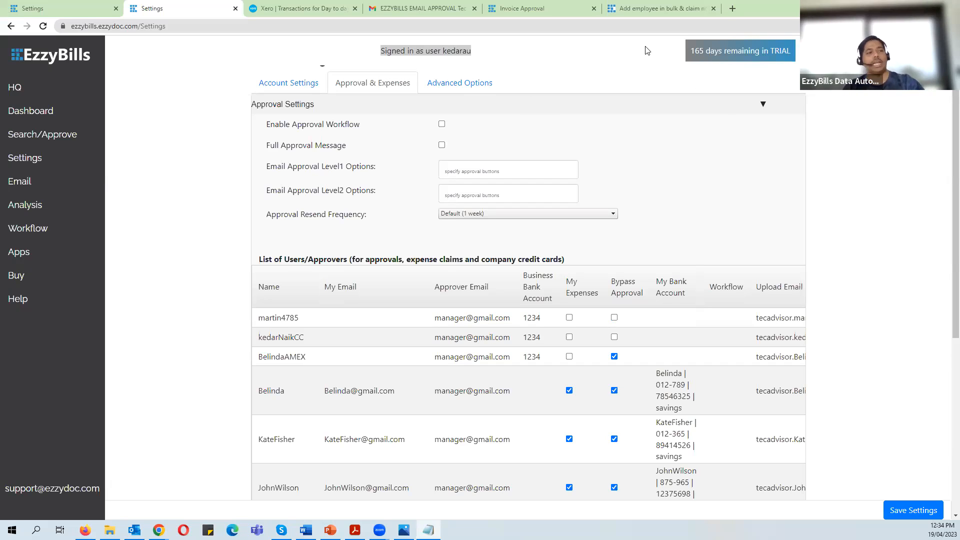
pyautogui.click(677, 9)
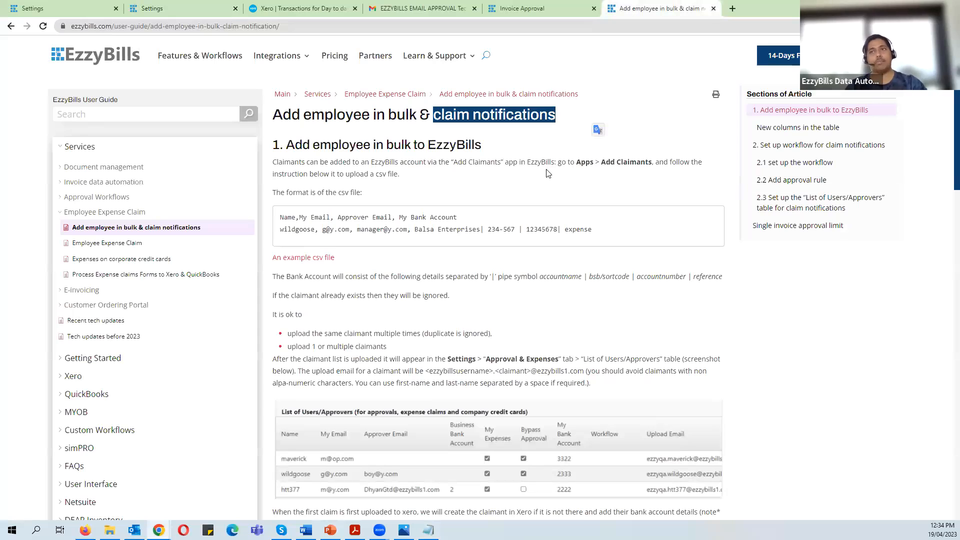
# - Scroll the help article to section 2 and highlight the 'Set up workflow for claim notifications' heading
pyautogui.click(638, 91)
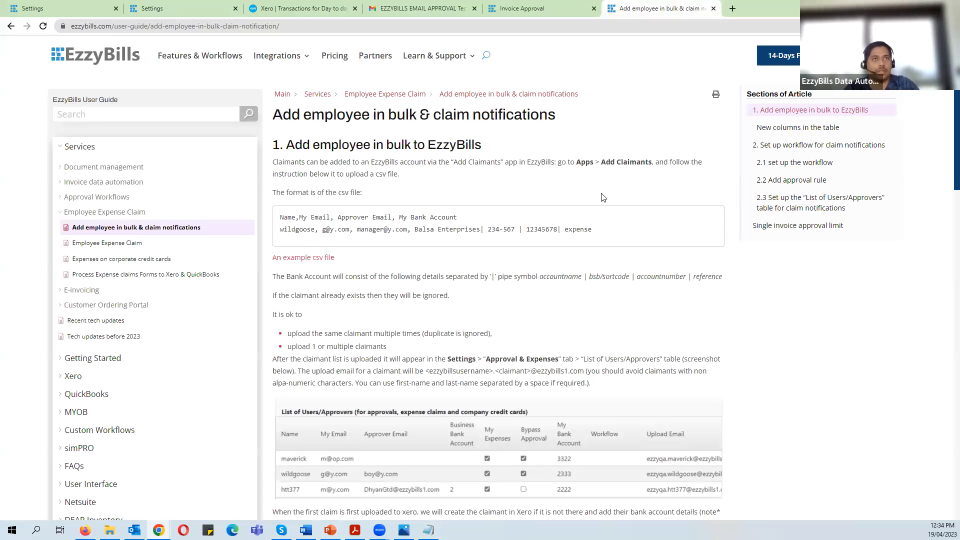
pyautogui.scroll(-4, 603, 200)
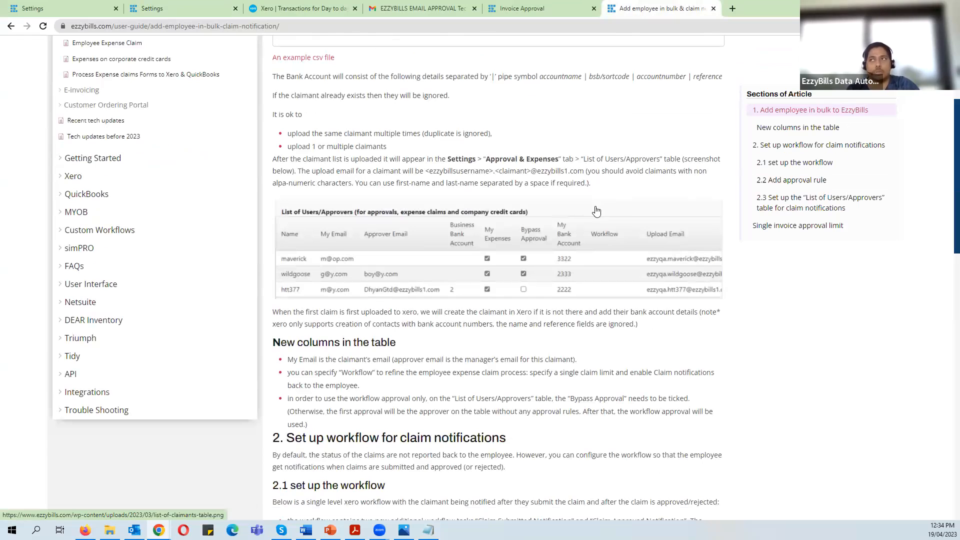
pyautogui.scroll(4, 598, 210)
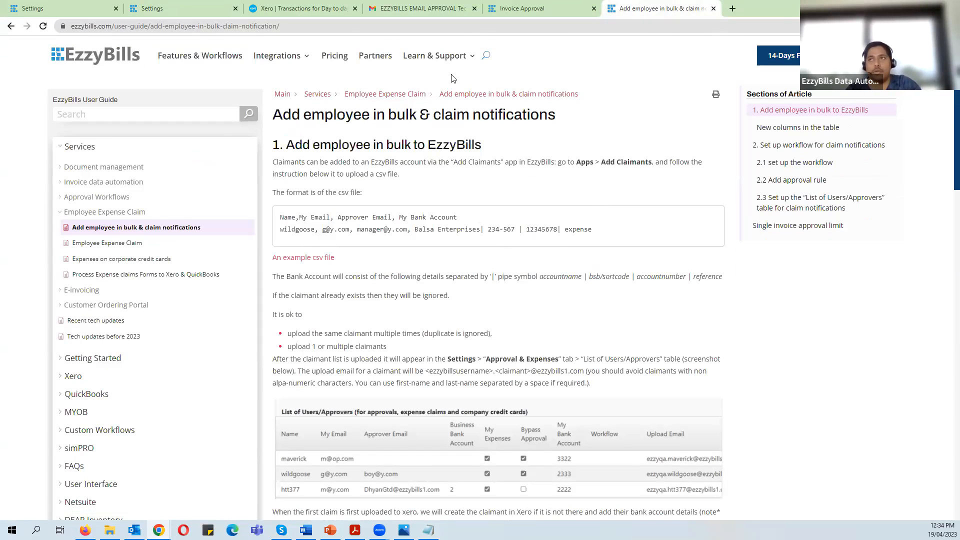
pyautogui.moveTo(442, 59)
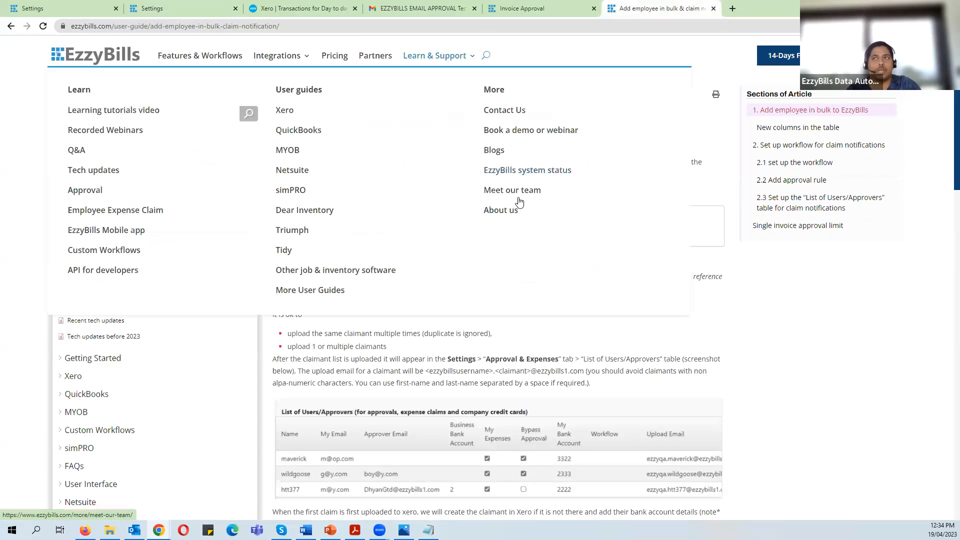
pyautogui.scroll(-5, 530, 425)
pyautogui.scroll(-3, 533, 424)
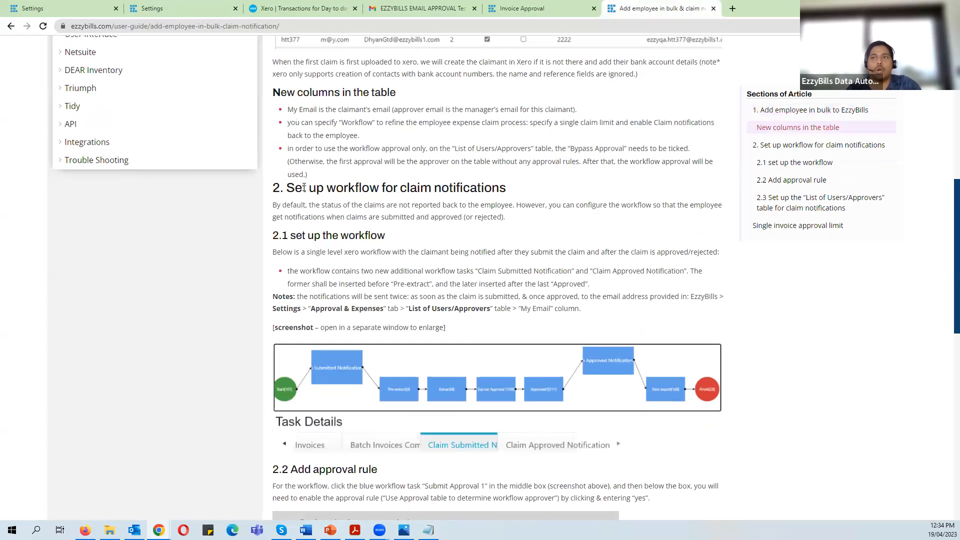
pyautogui.moveTo(287, 188); pyautogui.dragTo(560, 193)
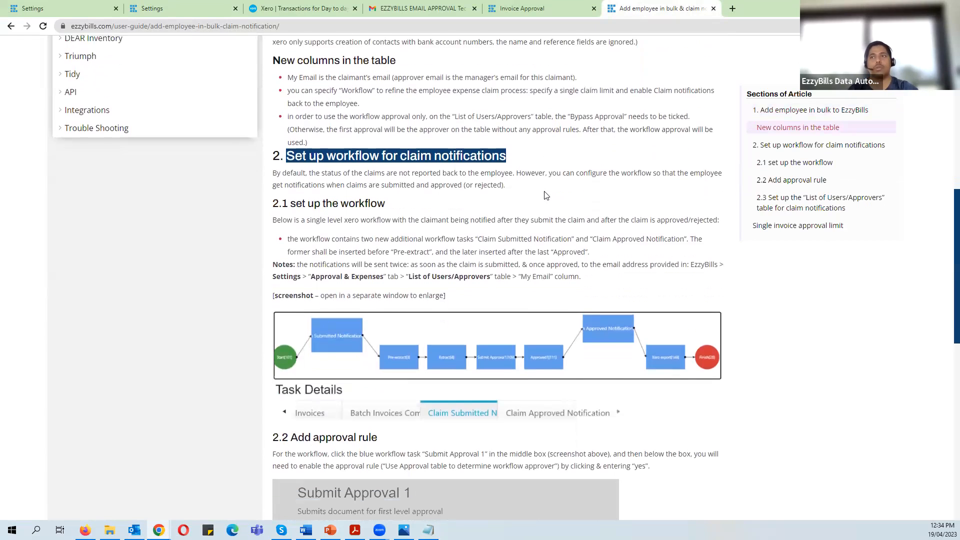
pyautogui.scroll(-2, 544, 195)
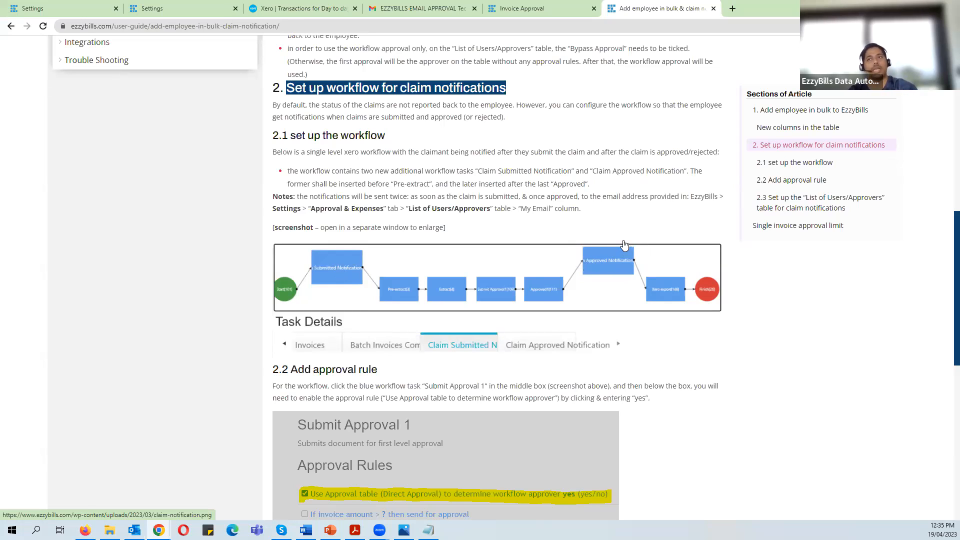
pyautogui.scroll(-1, 618, 250)
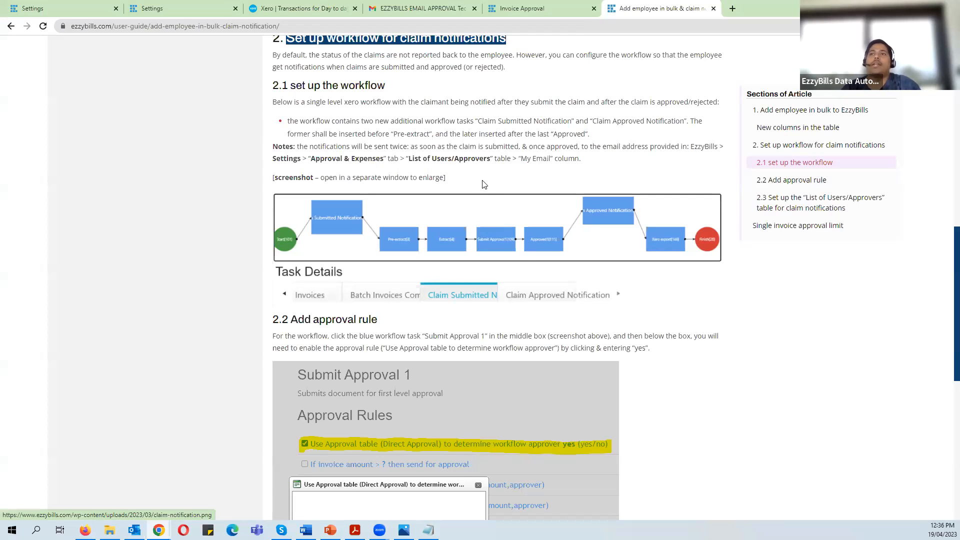
# - Scroll through the approval rule sections, highlighting and then deselecting one heading
pyautogui.scroll(-1, 450, 131)
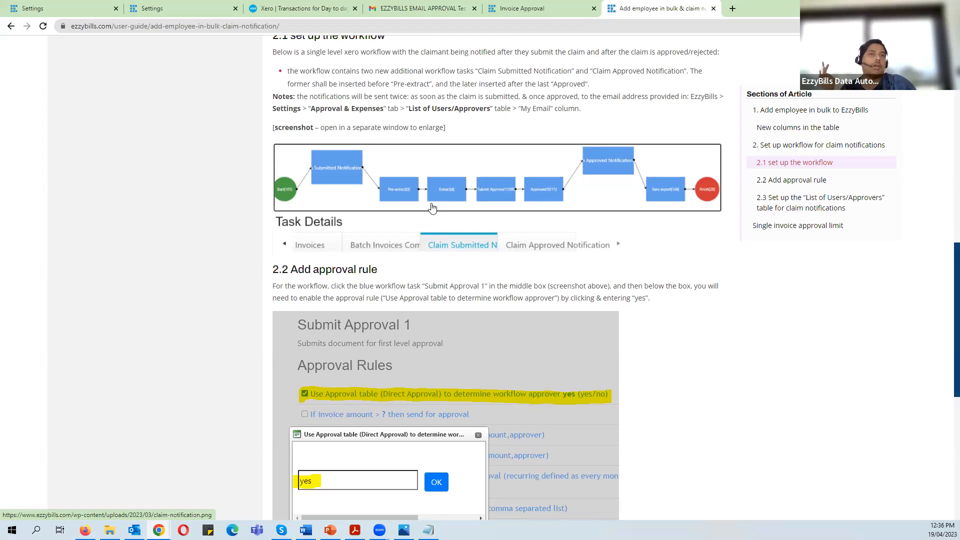
pyautogui.scroll(-4, 433, 208)
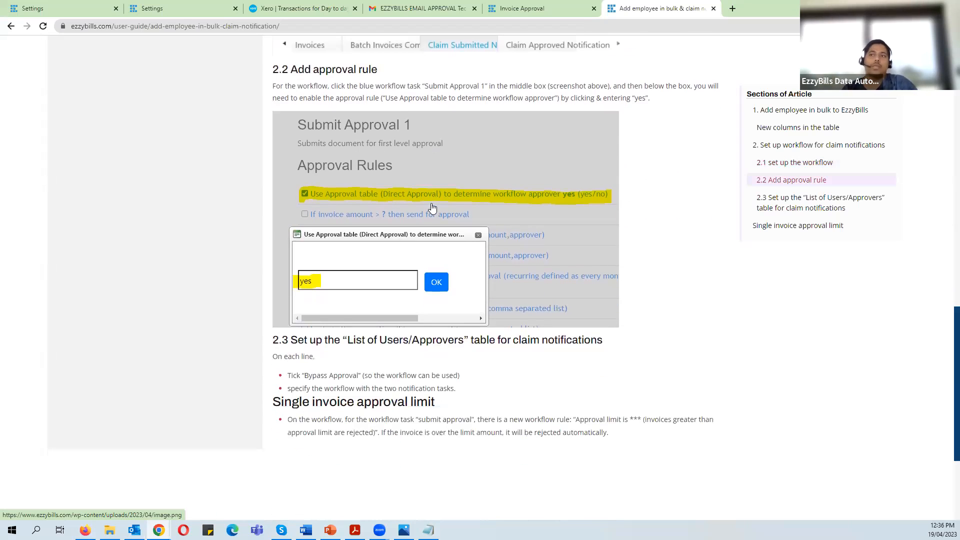
pyautogui.scroll(2, 360, 165)
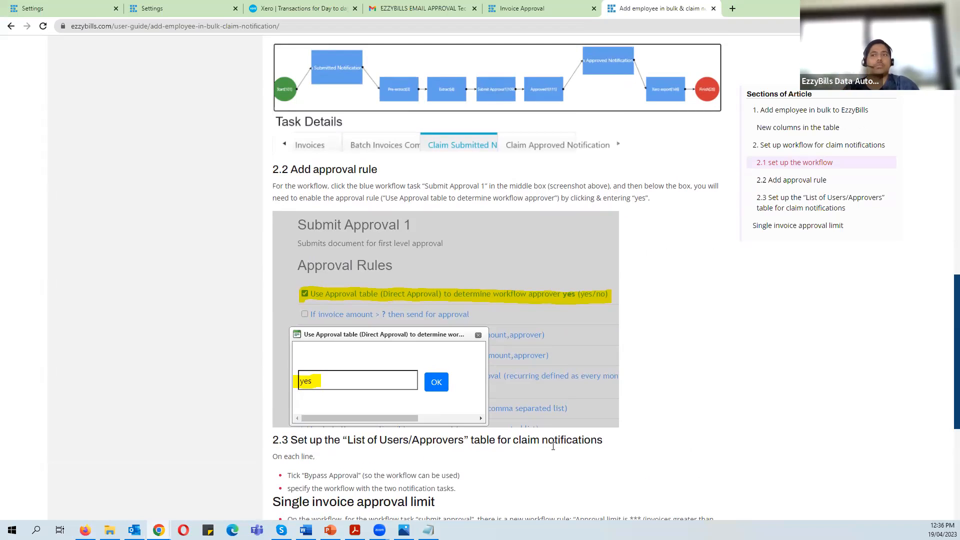
pyautogui.scroll(-2, 590, 435)
pyautogui.moveTo(312, 401); pyautogui.dragTo(474, 400)
pyautogui.click(478, 399)
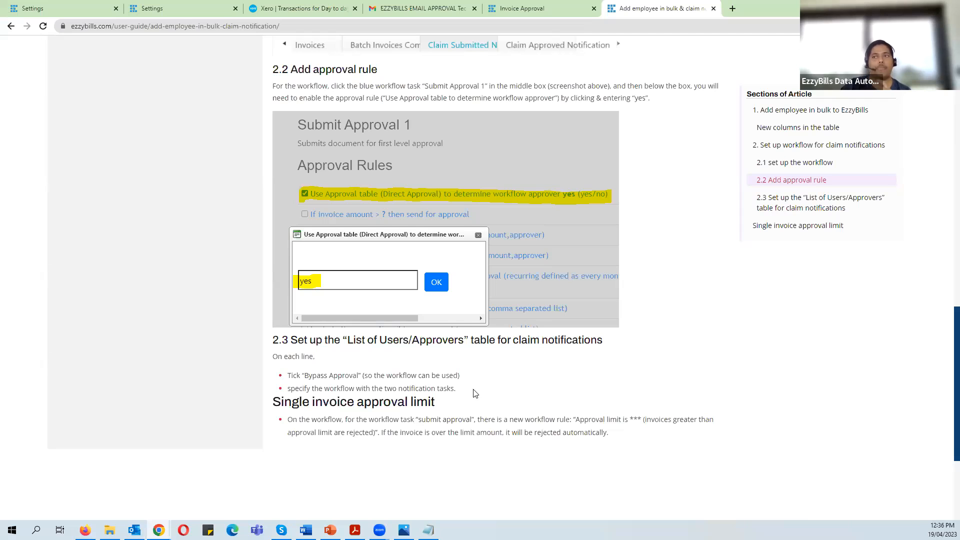
# - Return the article to its top and bring forward a smaller Notepad window holding the contact email
pyautogui.scroll(1, 481, 392)
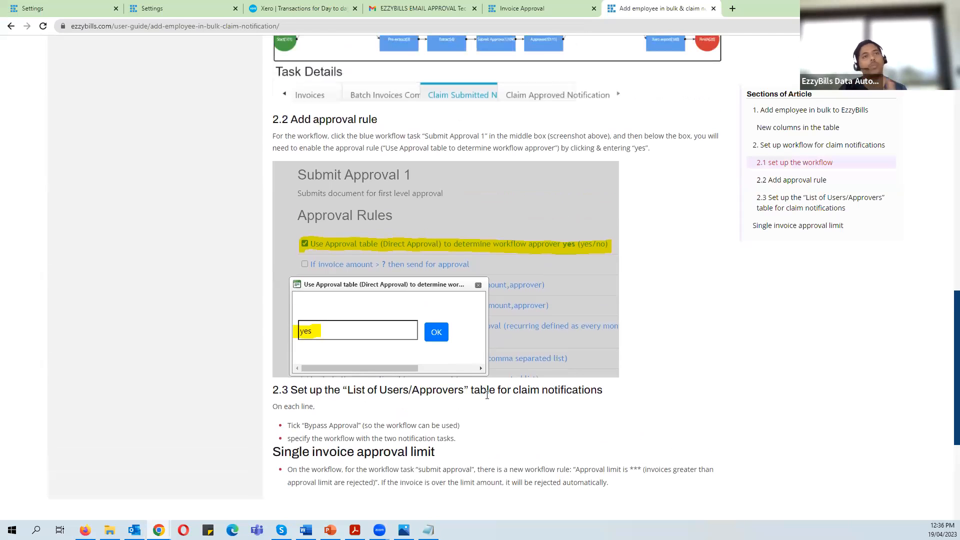
pyautogui.scroll(2, 487, 395)
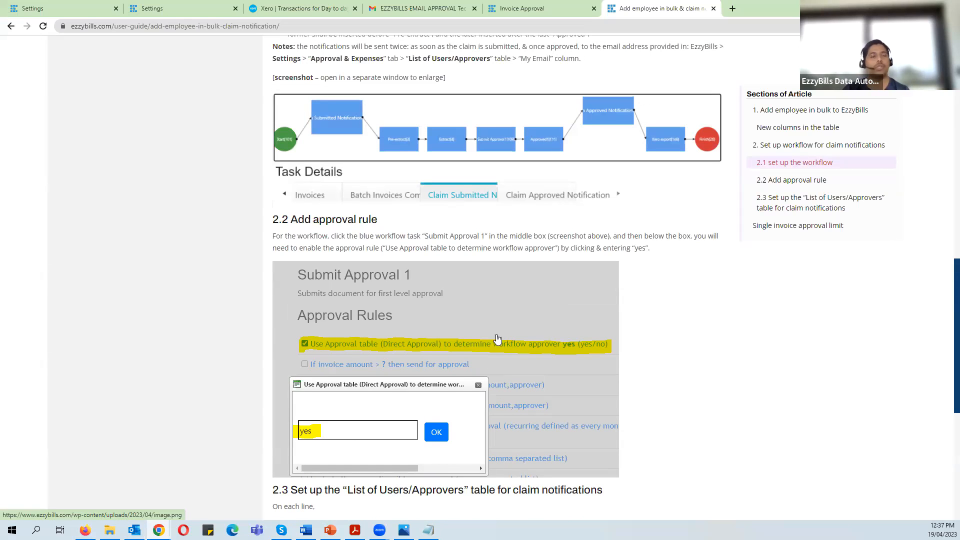
pyautogui.scroll(-2, 498, 337)
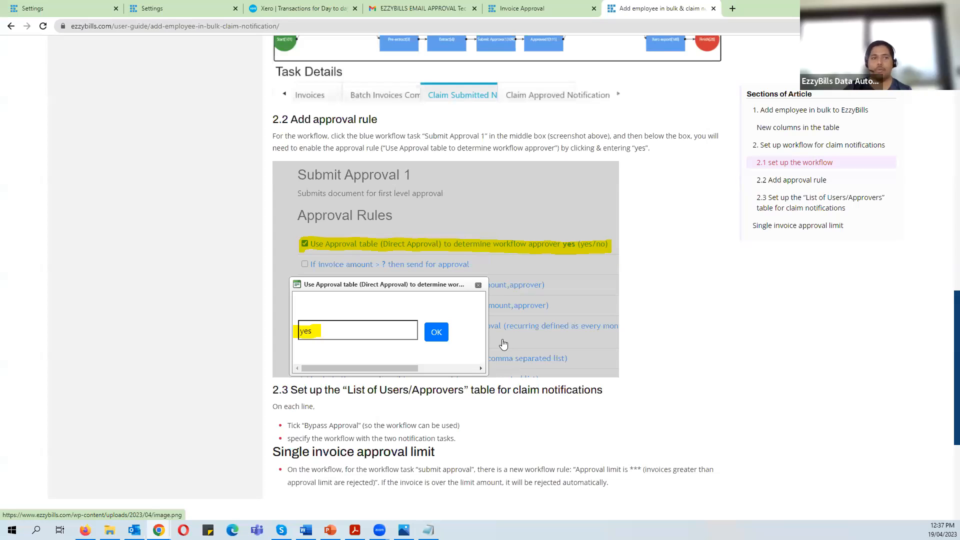
pyautogui.scroll(-2, 504, 344)
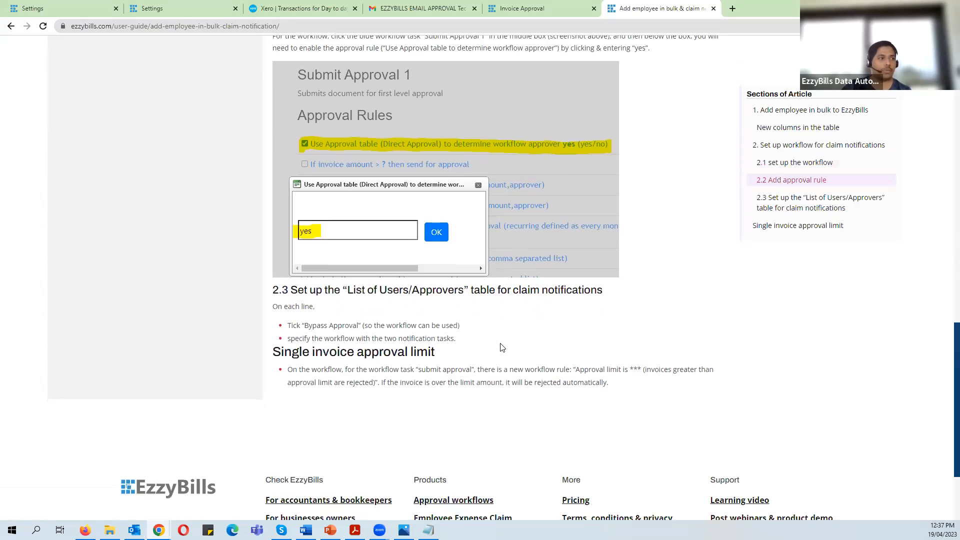
pyautogui.scroll(-1, 500, 345)
pyautogui.scroll(3, 498, 342)
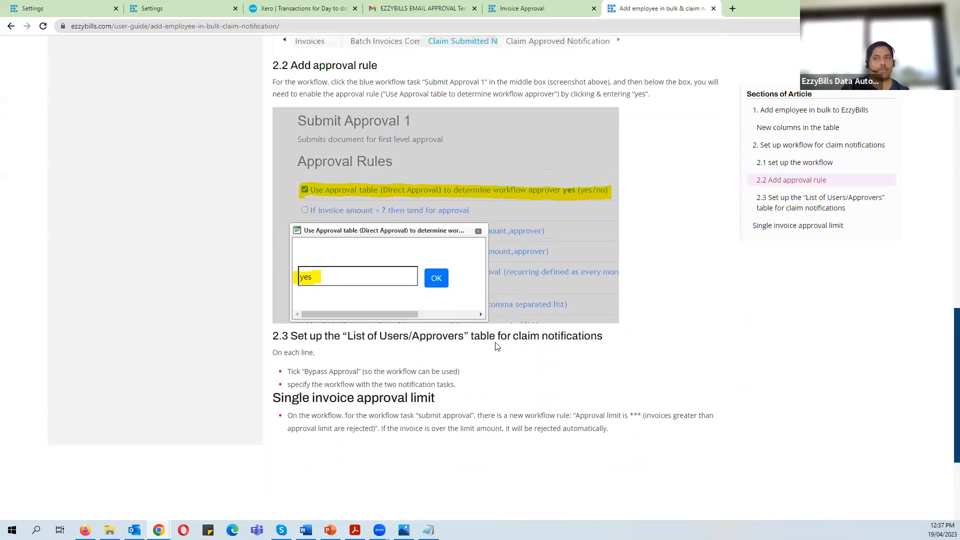
pyautogui.scroll(7, 495, 339)
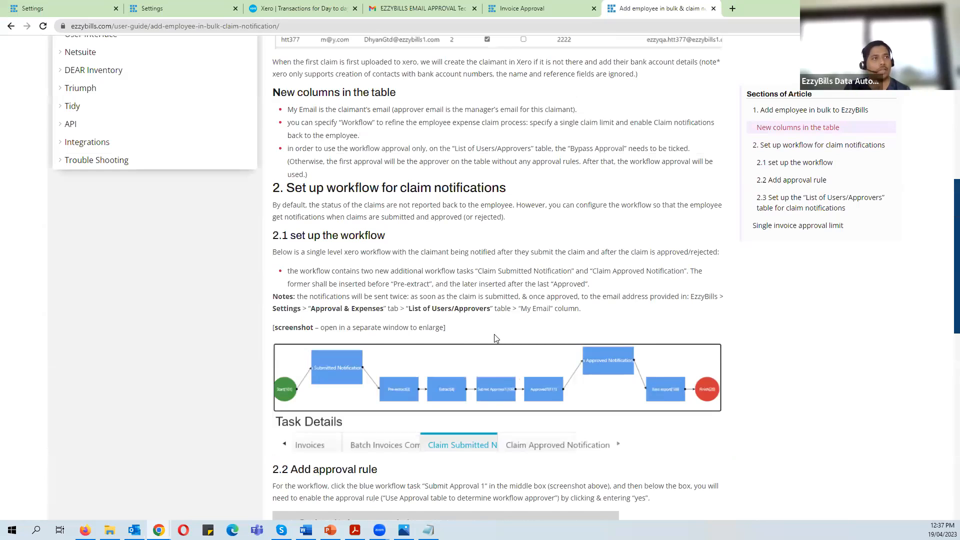
pyautogui.scroll(9, 495, 339)
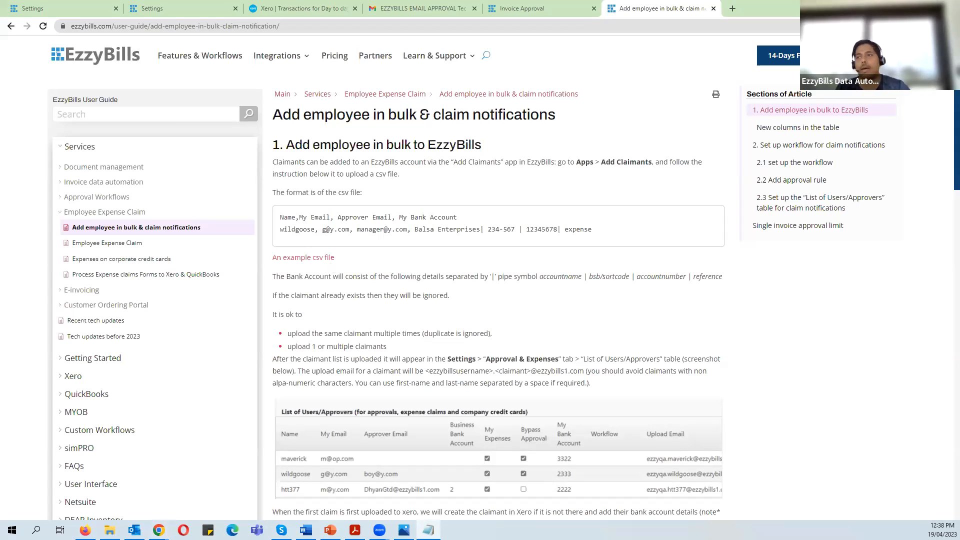
pyautogui.hotkey('alt', 'Tab')
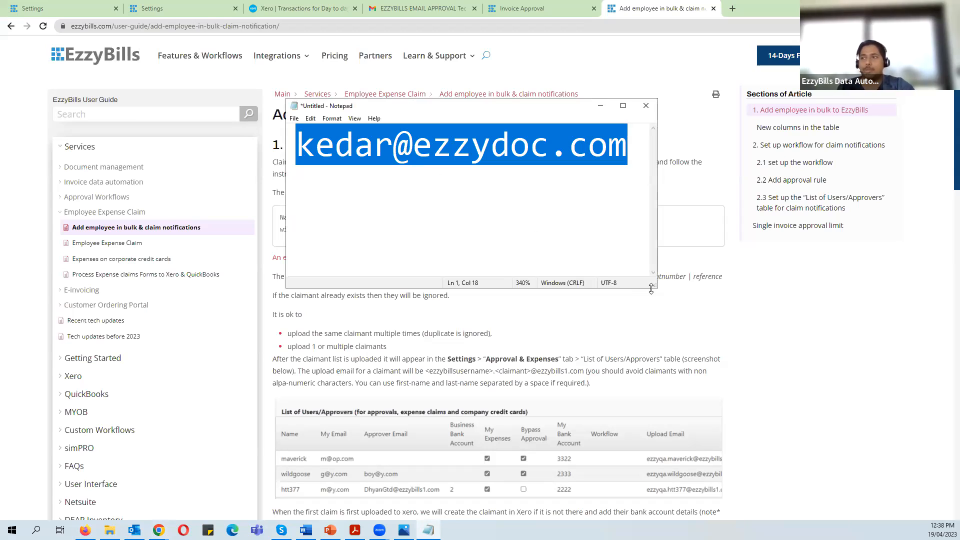
pyautogui.moveTo(654, 287); pyautogui.dragTo(654, 189)
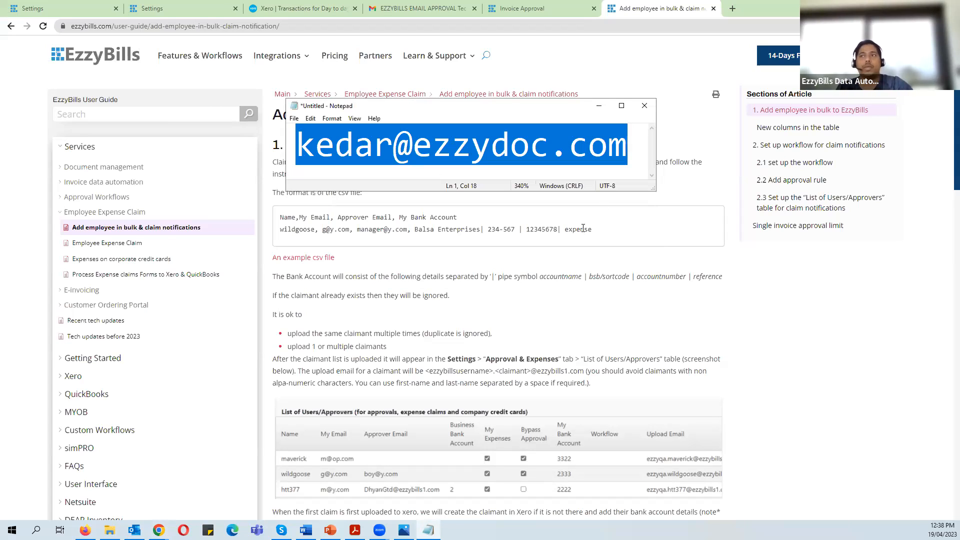